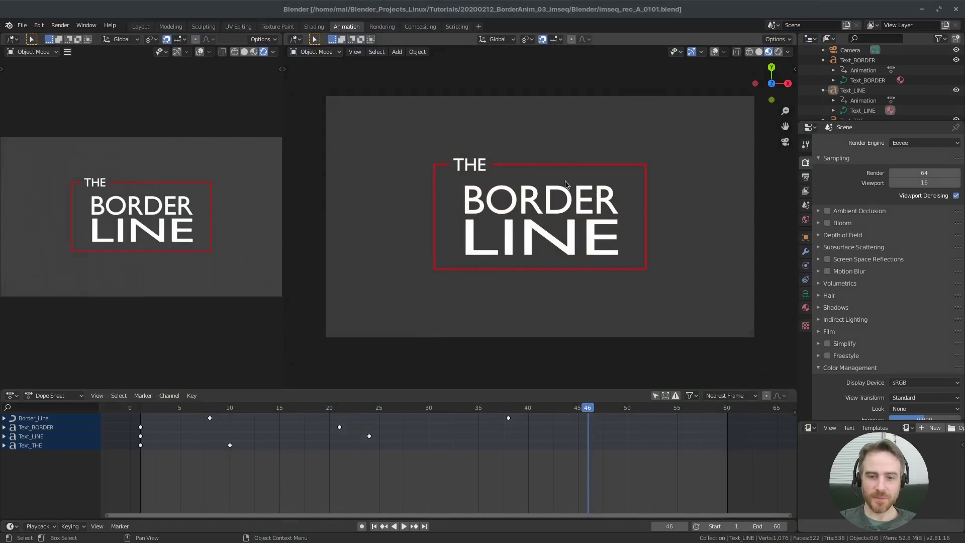
Play THE BORDER LINE title animation and stop it at frame 32.
{"action": "key", "text": "space"}
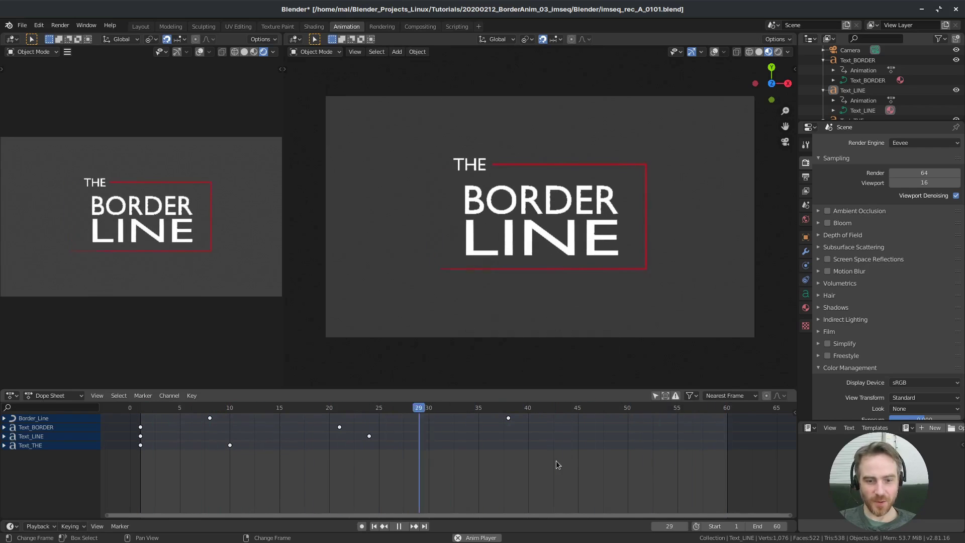
{"action": "key", "text": "space"}
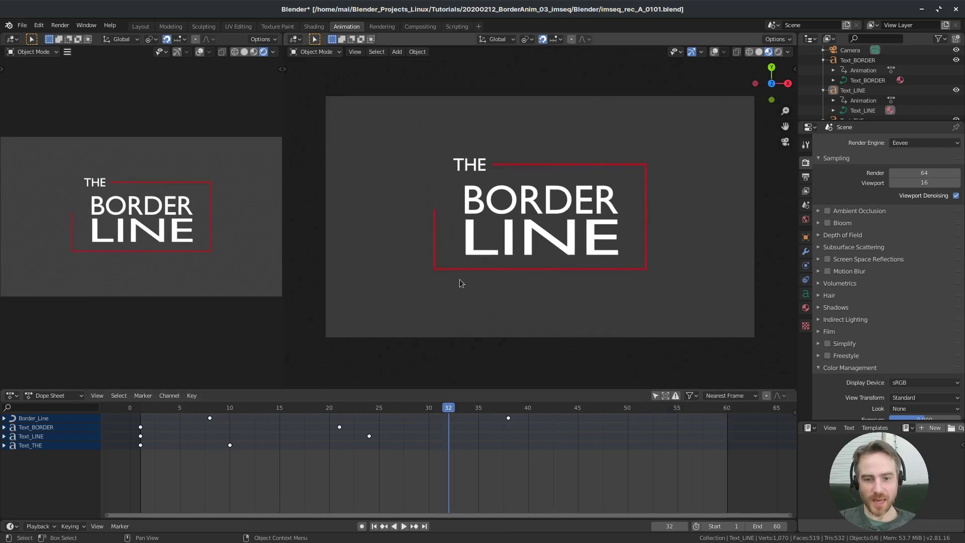
{"action": "left_click", "coordinate": [381, 28]}
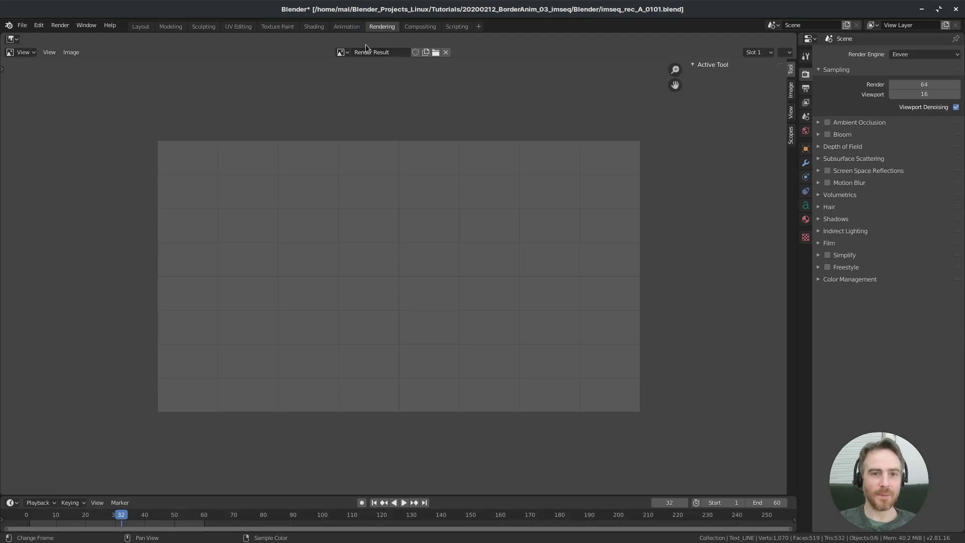
{"action": "left_click", "coordinate": [346, 26]}
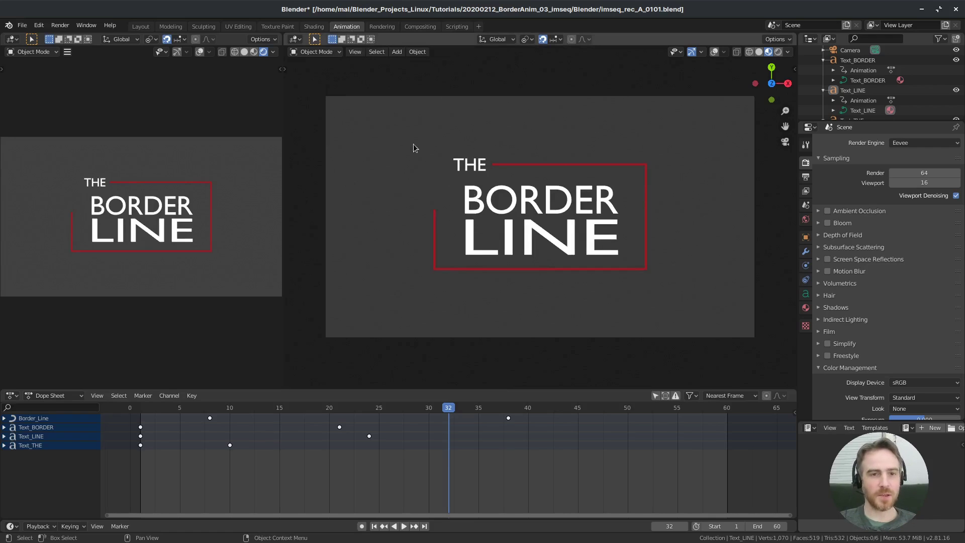
Duplicate the Animation workspace and rename the copy Border Render.
{"action": "right_click", "coordinate": [352, 30]}
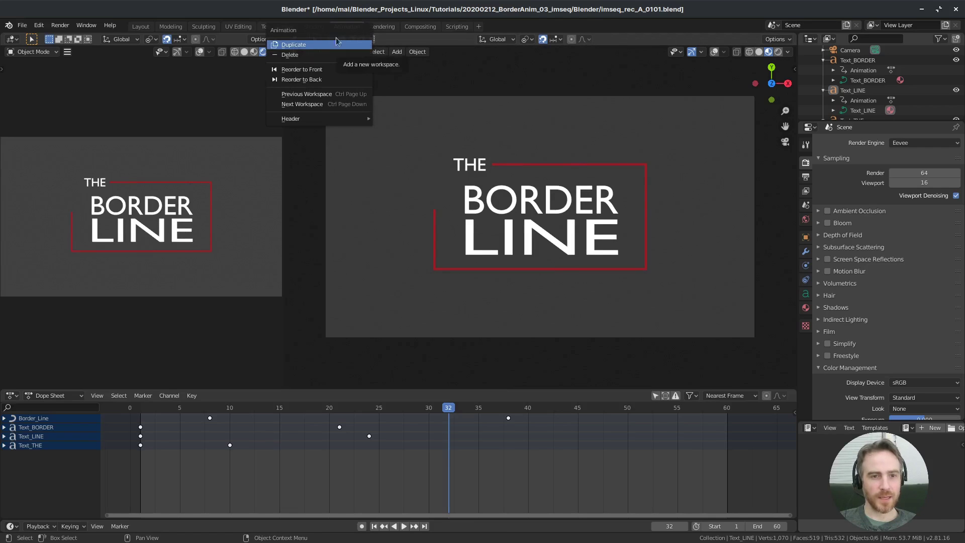
{"action": "left_click", "coordinate": [293, 46]}
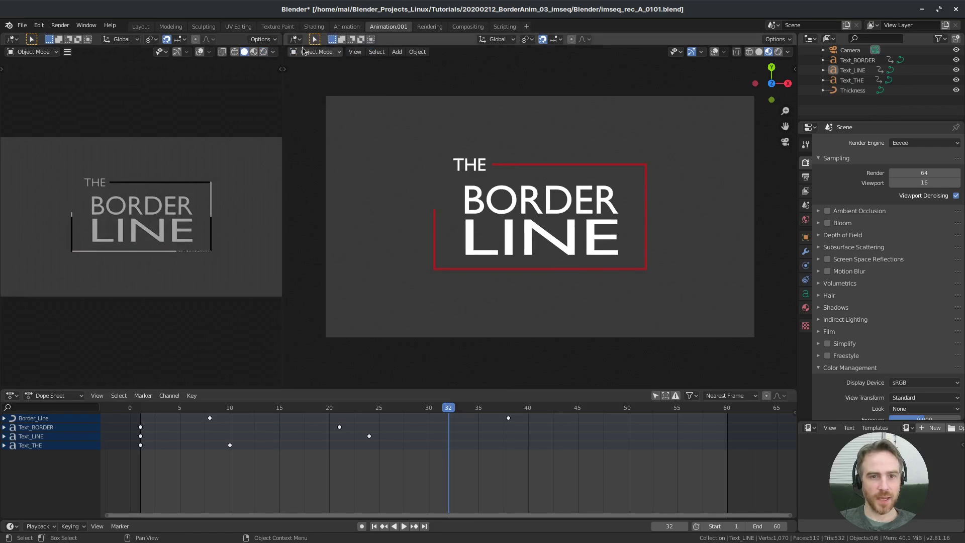
{"action": "double_click", "coordinate": [392, 28]}
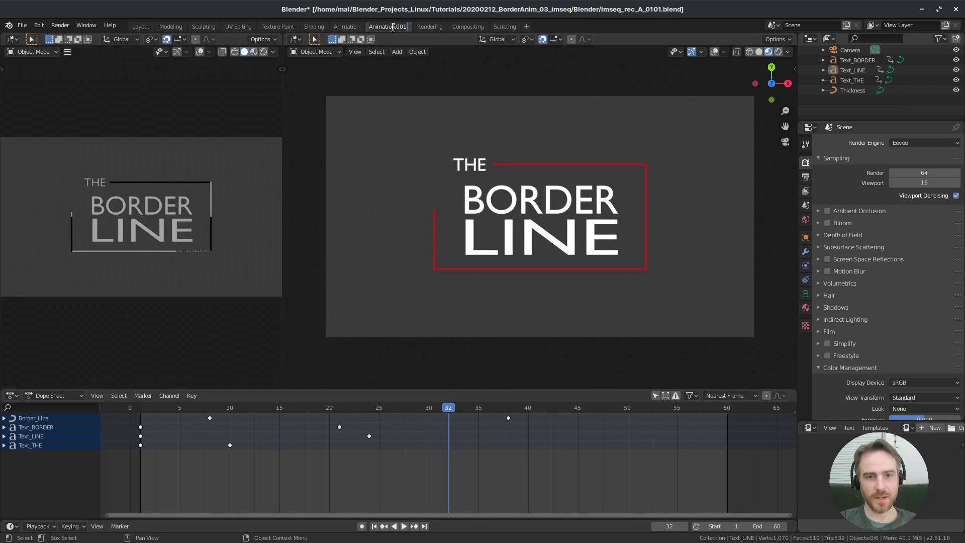
{"action": "type", "text": "Border Render"}
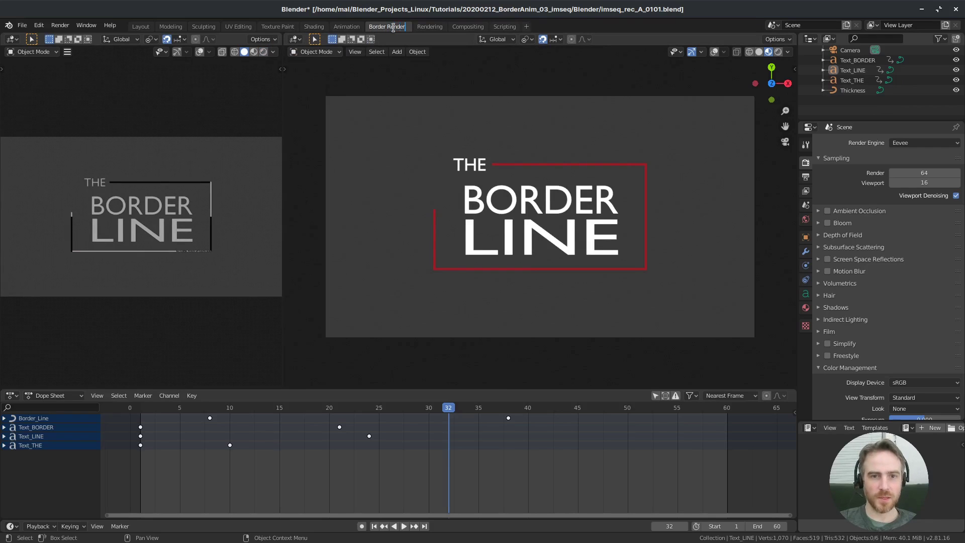
{"action": "key", "text": "Return"}
Compare the Animation and Border Render workspaces, then switch the left camera view to Rendered shading.
{"action": "left_click", "coordinate": [346, 27]}
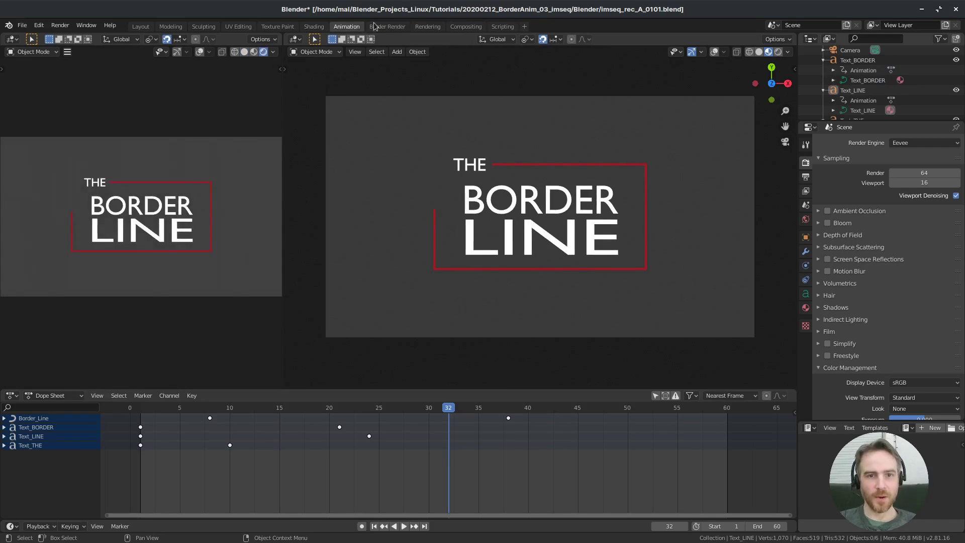
{"action": "left_click", "coordinate": [386, 27]}
{"action": "left_click", "coordinate": [346, 27]}
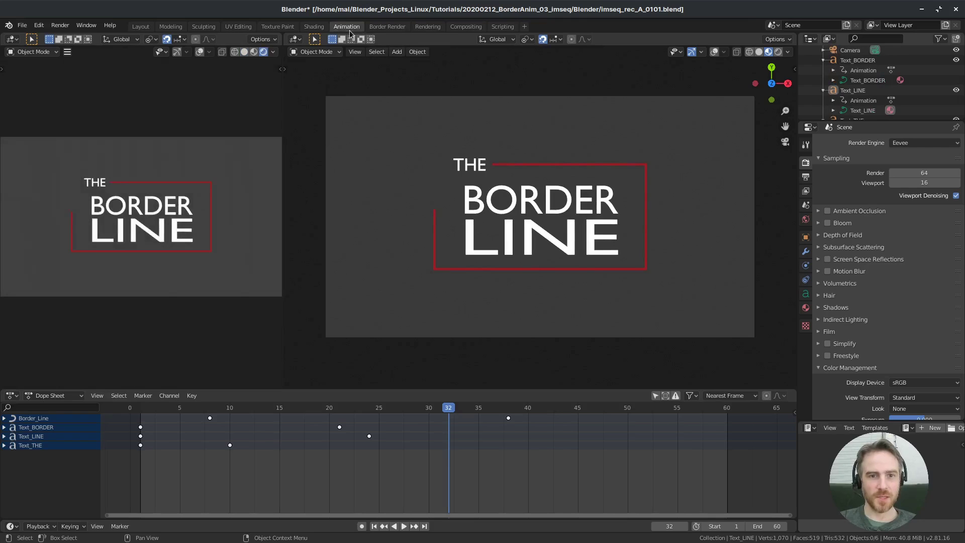
{"action": "left_click", "coordinate": [387, 27]}
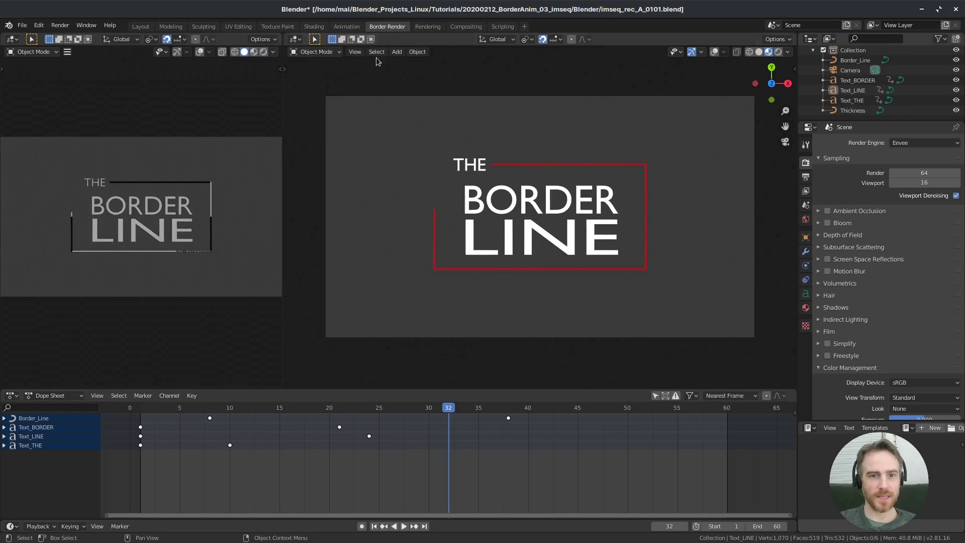
{"action": "left_click", "coordinate": [263, 52]}
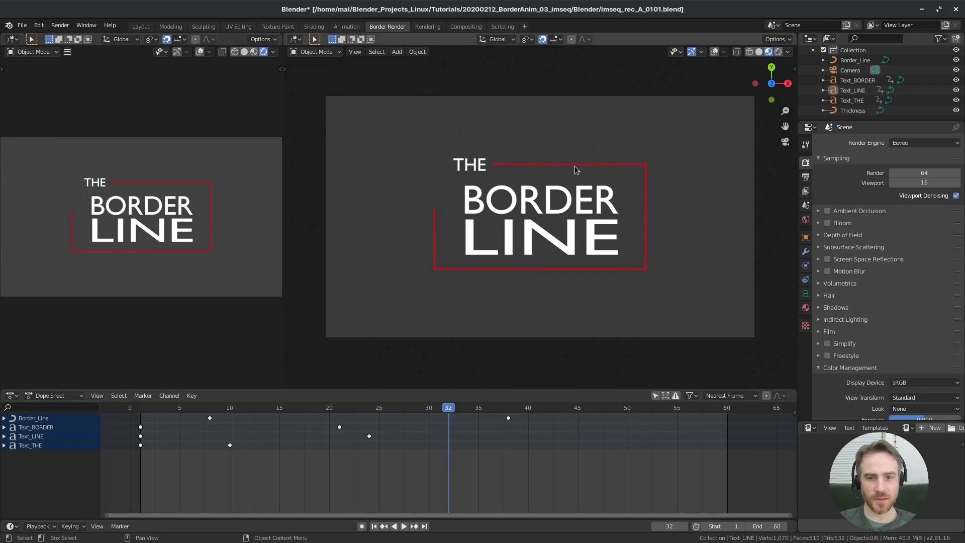
{"action": "left_click", "coordinate": [295, 40]}
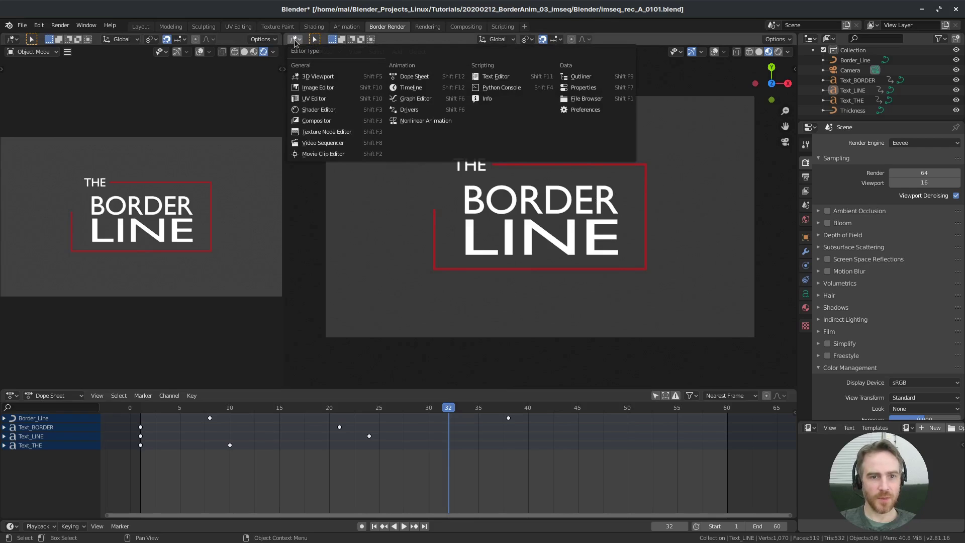
Turn the large view into an Image Editor displaying the Render Result.
{"action": "left_click", "coordinate": [318, 89]}
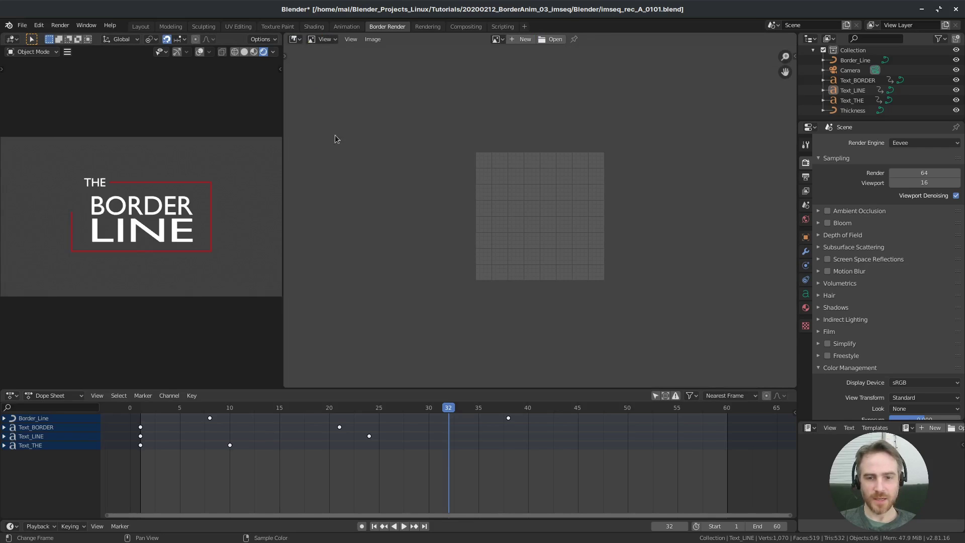
{"action": "left_click", "coordinate": [496, 40]}
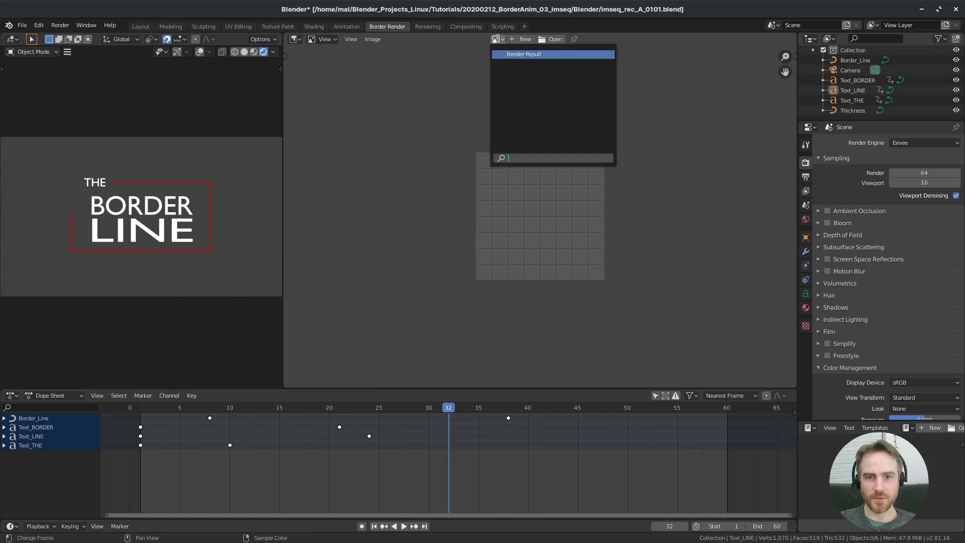
{"action": "left_click", "coordinate": [531, 53]}
Show the Output Properties, with PNG RGBA output set to /tmp/.
{"action": "scroll", "coordinate": [542, 170], "scroll_direction": "up", "scroll_amount": 4}
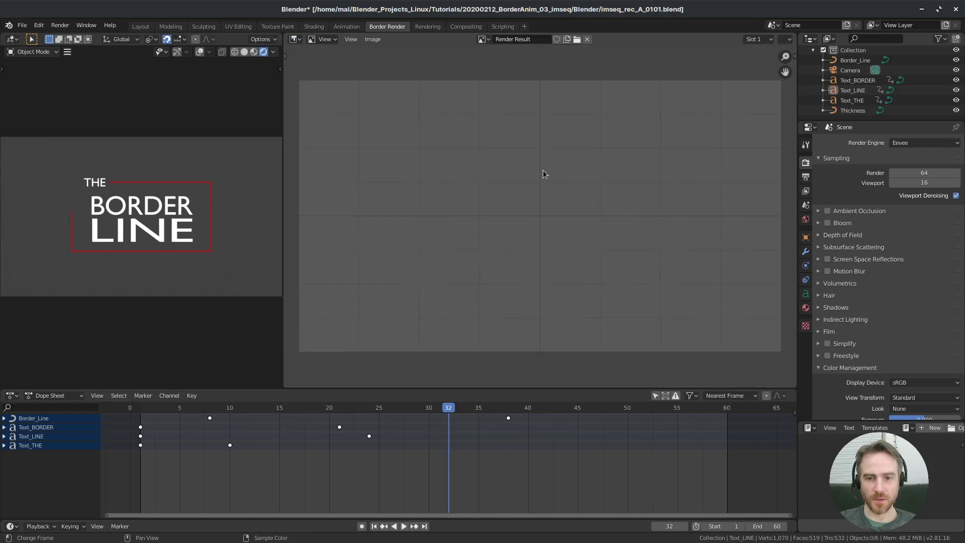
{"action": "scroll", "coordinate": [543, 169], "scroll_direction": "up", "scroll_amount": 1}
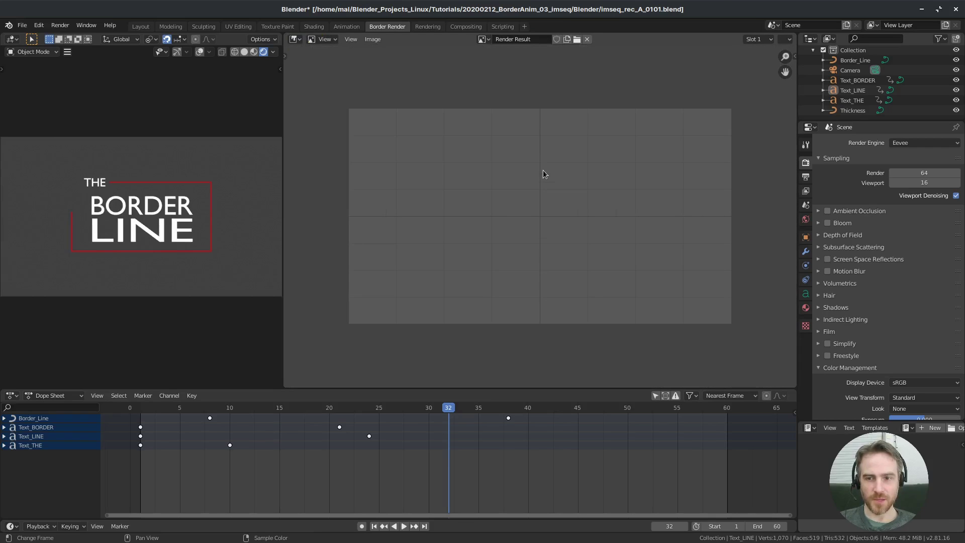
{"action": "left_click", "coordinate": [806, 178]}
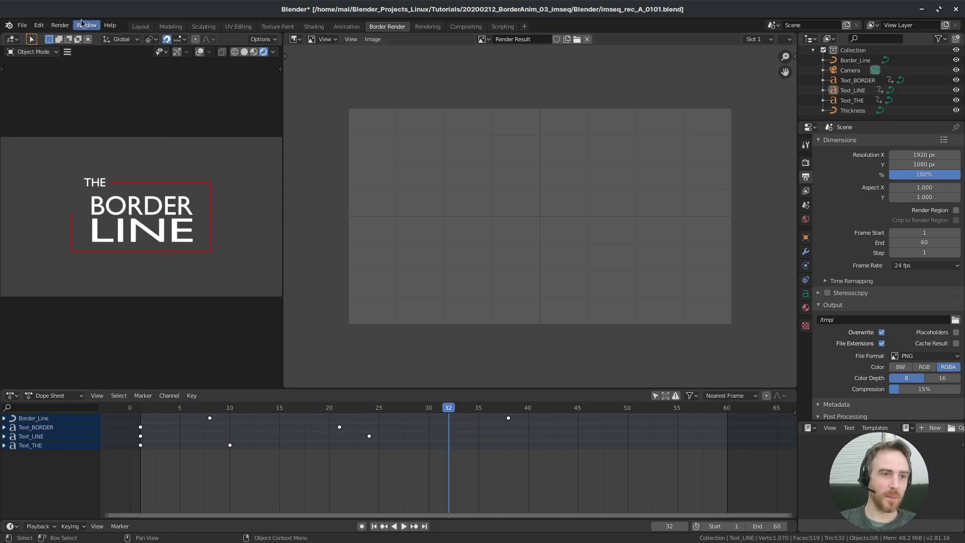
{"action": "left_click", "coordinate": [54, 26]}
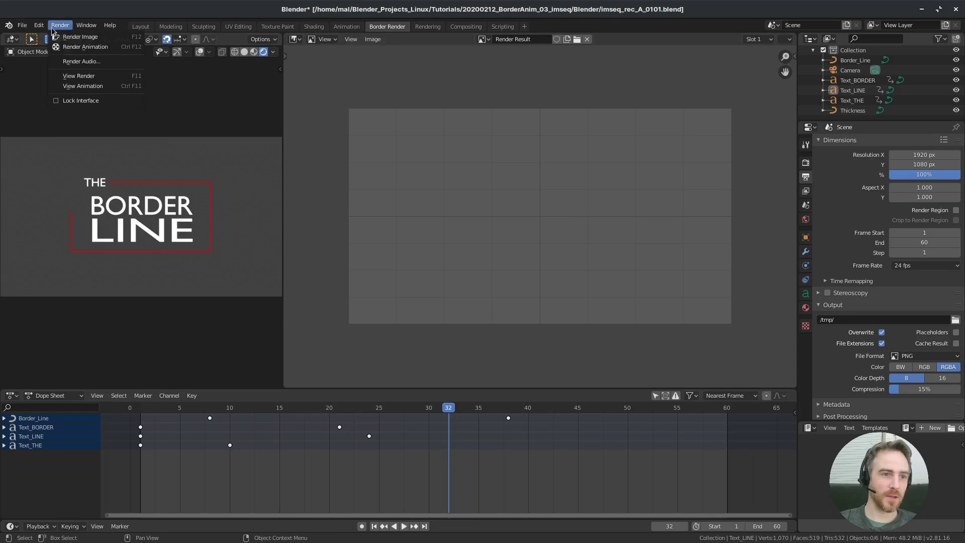
{"action": "left_click", "coordinate": [79, 37]}
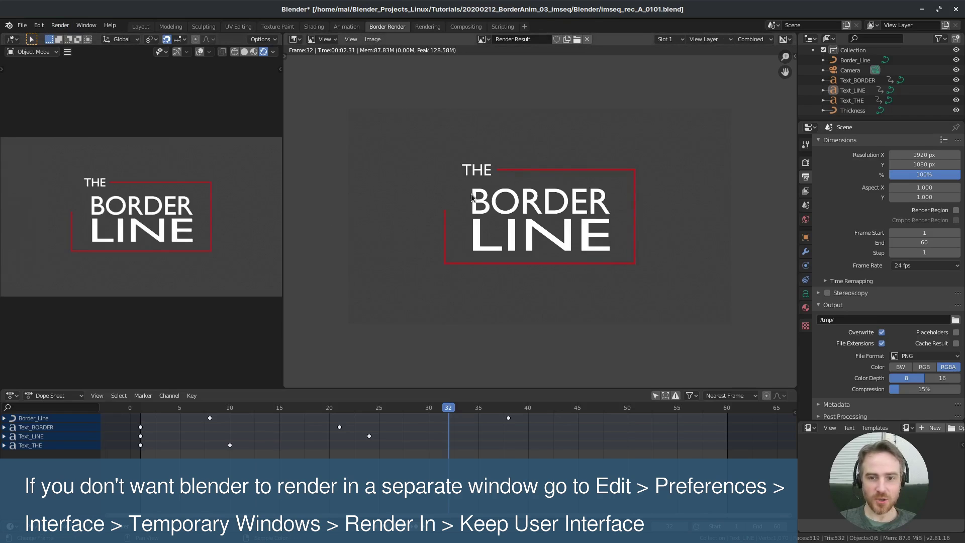
{"action": "scroll", "coordinate": [151, 211], "scroll_direction": "up", "scroll_amount": 2}
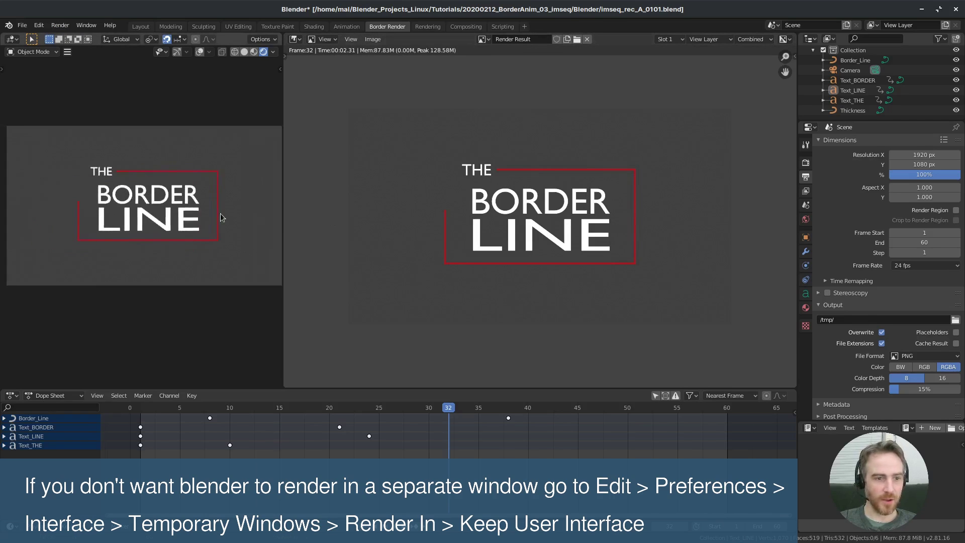
{"action": "scroll", "coordinate": [221, 217], "scroll_direction": "up", "scroll_amount": 4}
{"action": "scroll", "coordinate": [212, 204], "scroll_direction": "down", "scroll_amount": 2}
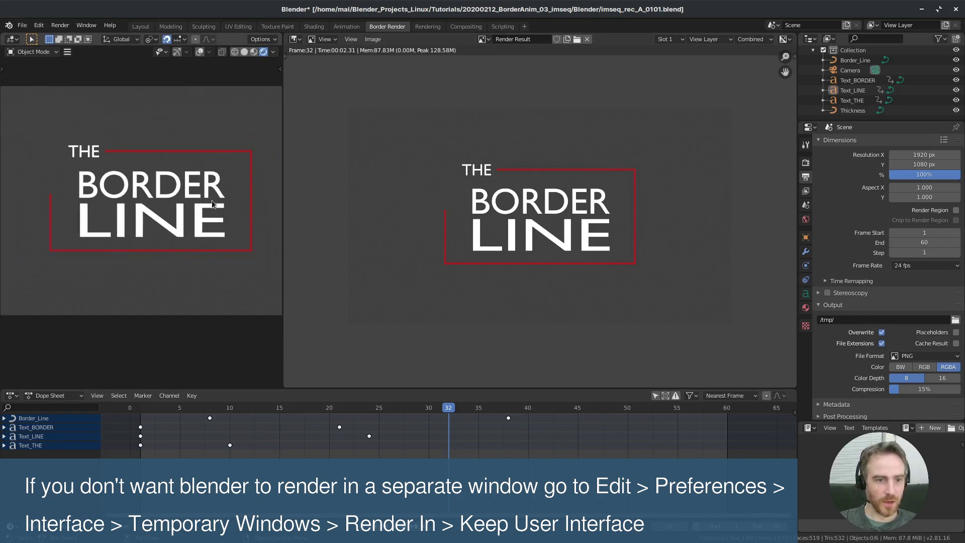
{"action": "middle_click_drag", "start_coordinate": [150, 198], "coordinate": [150, 207], "text": "shift"}
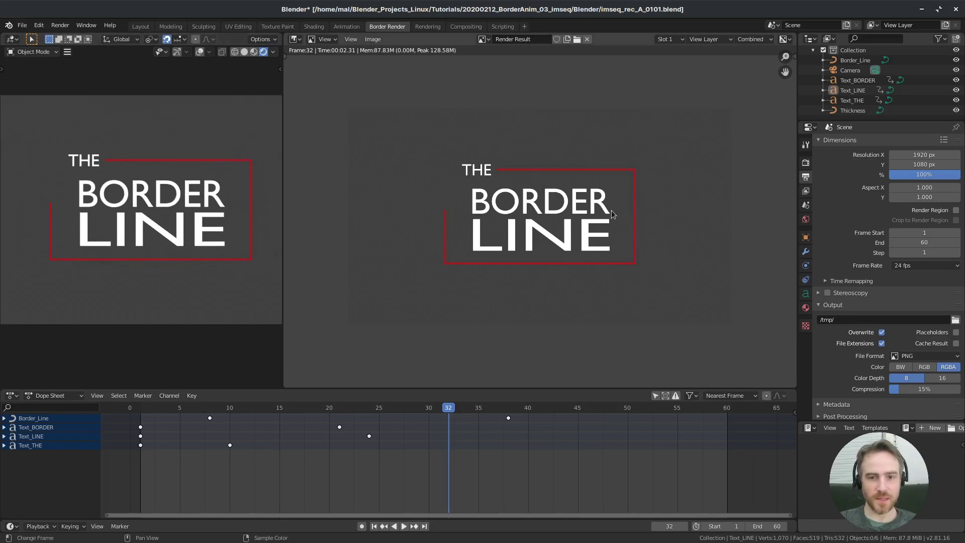
{"action": "scroll", "coordinate": [612, 214], "scroll_direction": "up", "scroll_amount": 10}
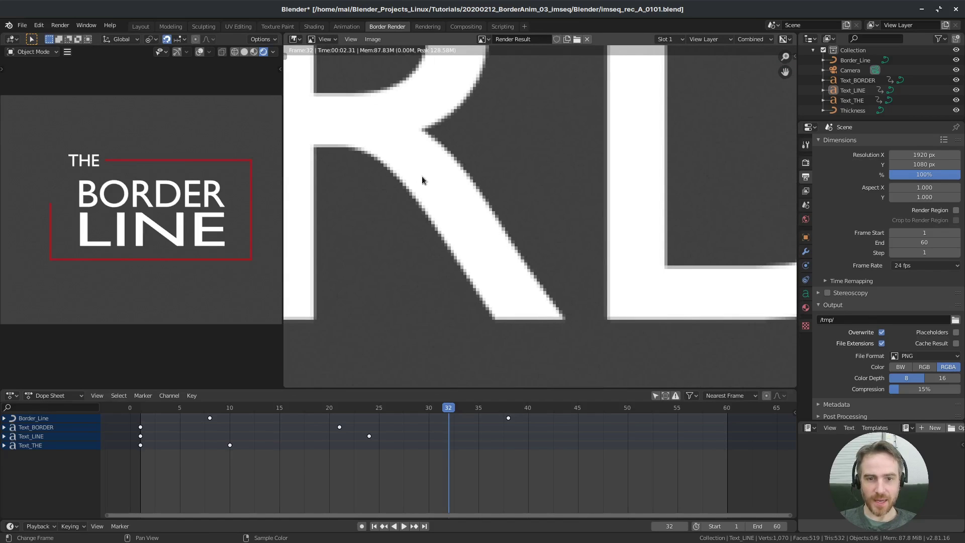
{"action": "scroll", "coordinate": [525, 257], "scroll_direction": "up", "scroll_amount": 3}
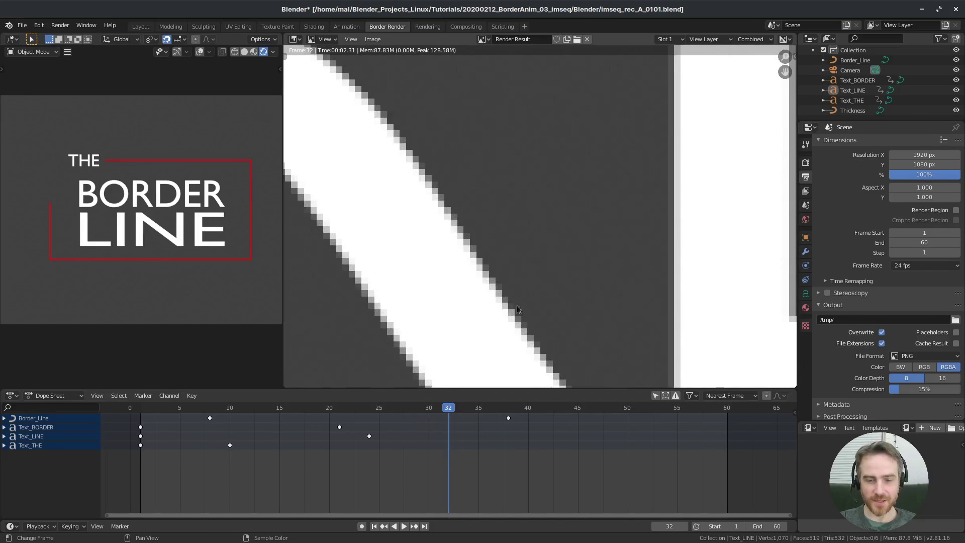
{"action": "scroll", "coordinate": [545, 345], "scroll_direction": "down", "scroll_amount": 12}
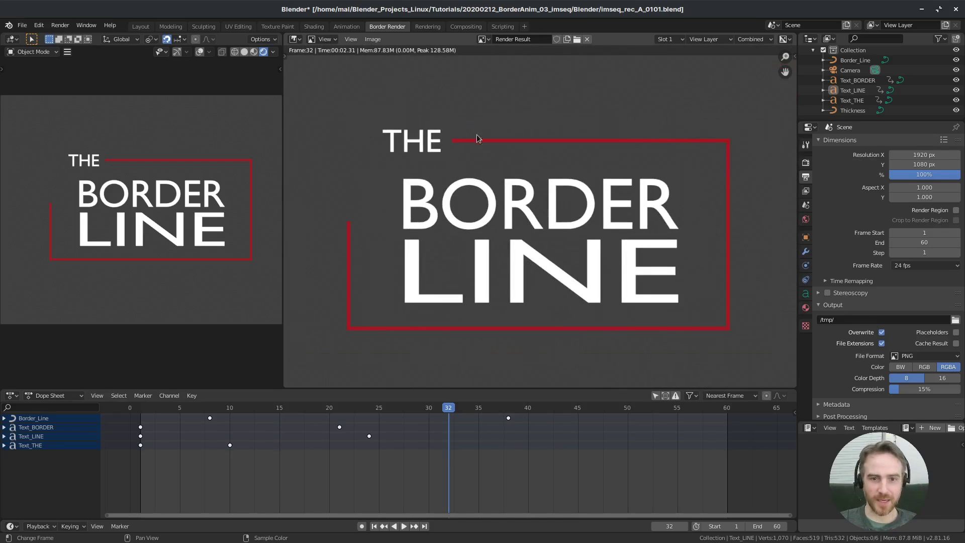
{"action": "scroll", "coordinate": [166, 209], "scroll_direction": "up", "scroll_amount": 7}
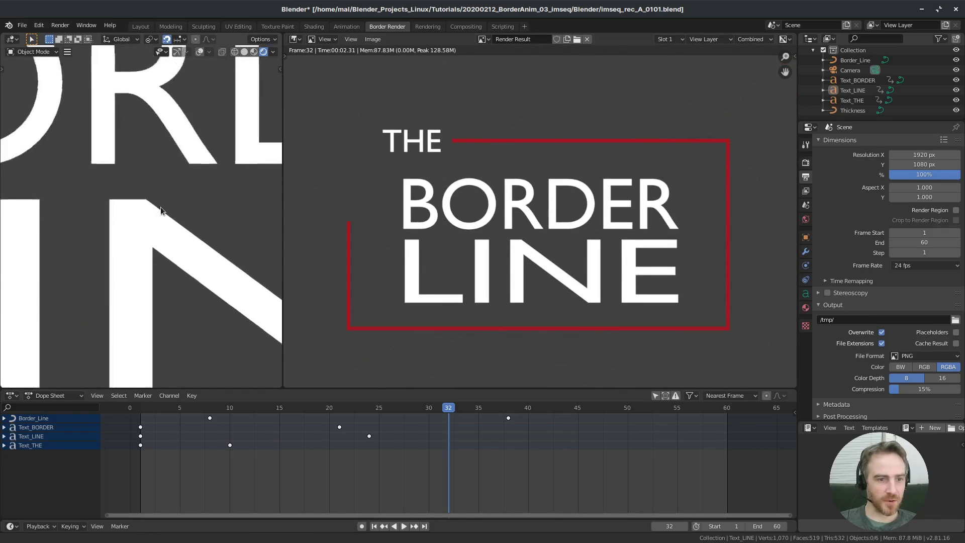
{"action": "scroll", "coordinate": [156, 222], "scroll_direction": "up", "scroll_amount": 6}
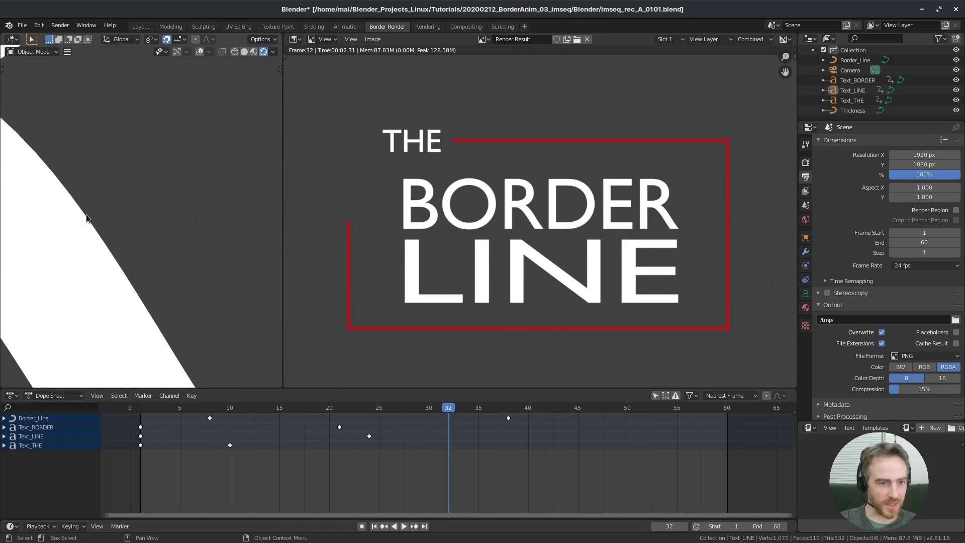
{"action": "scroll", "coordinate": [168, 229], "scroll_direction": "down", "scroll_amount": 13}
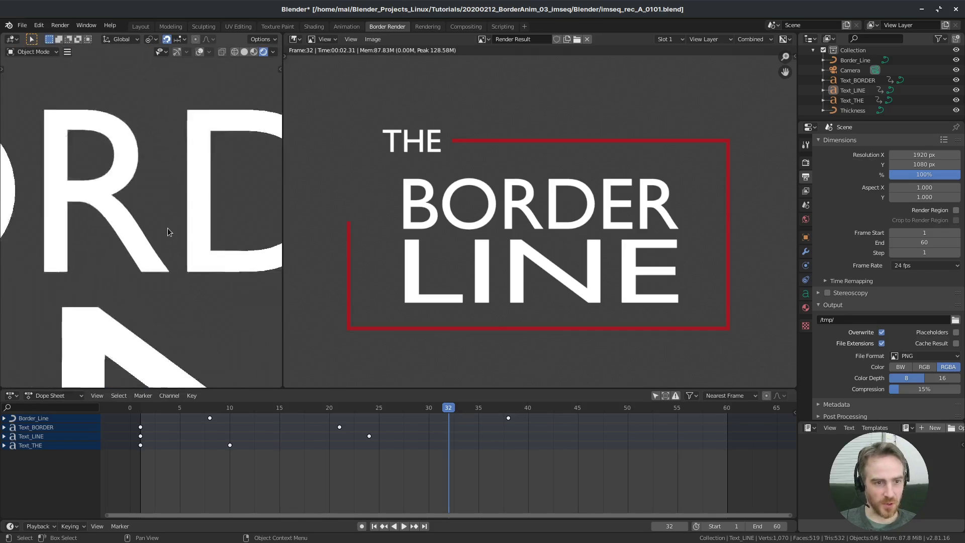
{"action": "scroll", "coordinate": [429, 196], "scroll_direction": "down", "scroll_amount": 6}
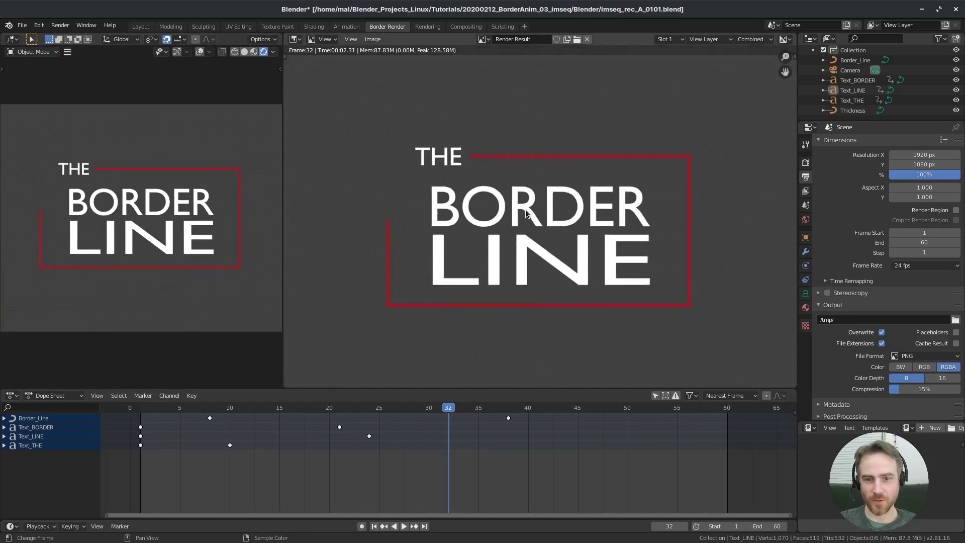
{"action": "scroll", "coordinate": [527, 210], "scroll_direction": "up", "scroll_amount": 3}
{"action": "scroll", "coordinate": [526, 210], "scroll_direction": "up", "scroll_amount": 1}
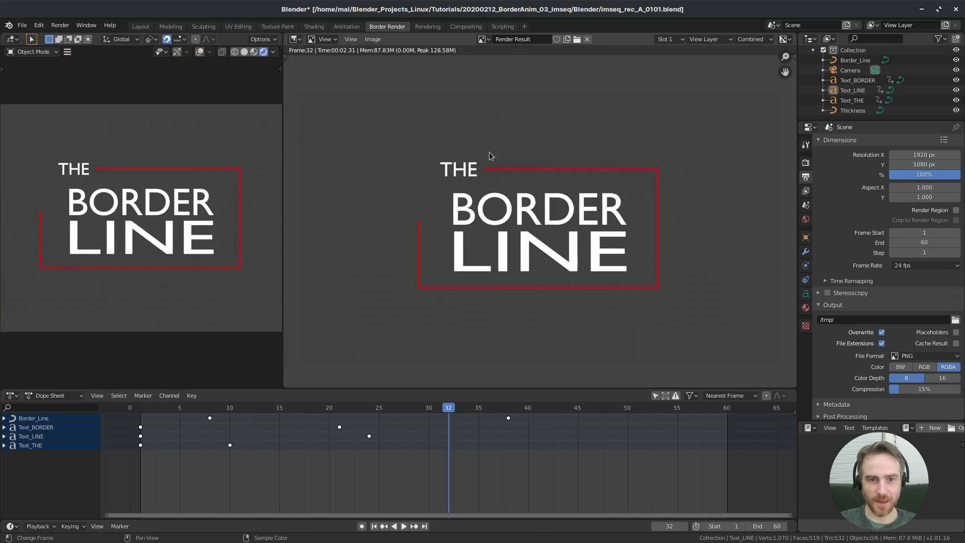
{"action": "left_click", "coordinate": [371, 39]}
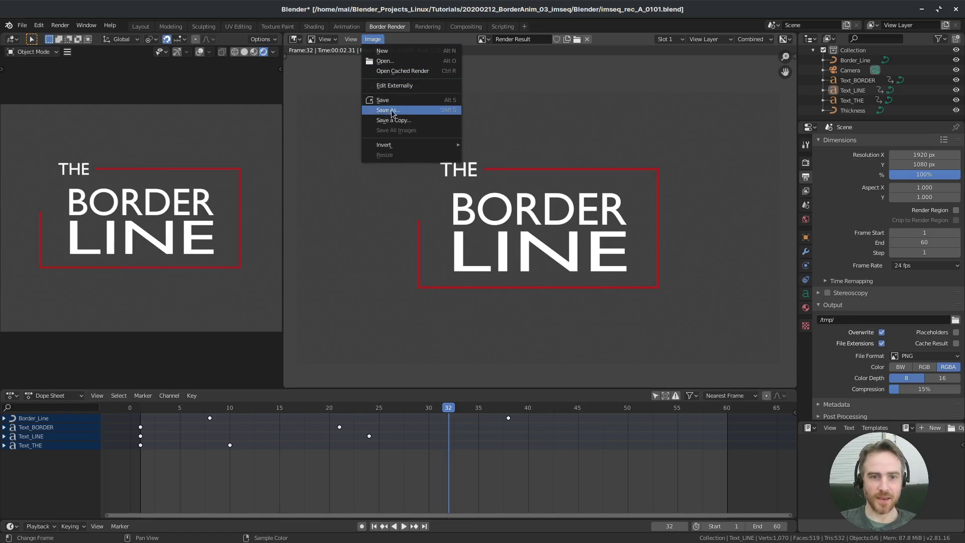
Use Image > Save As on the render result, proposing untitled.png in the Blender folder.
{"action": "left_click", "coordinate": [418, 110]}
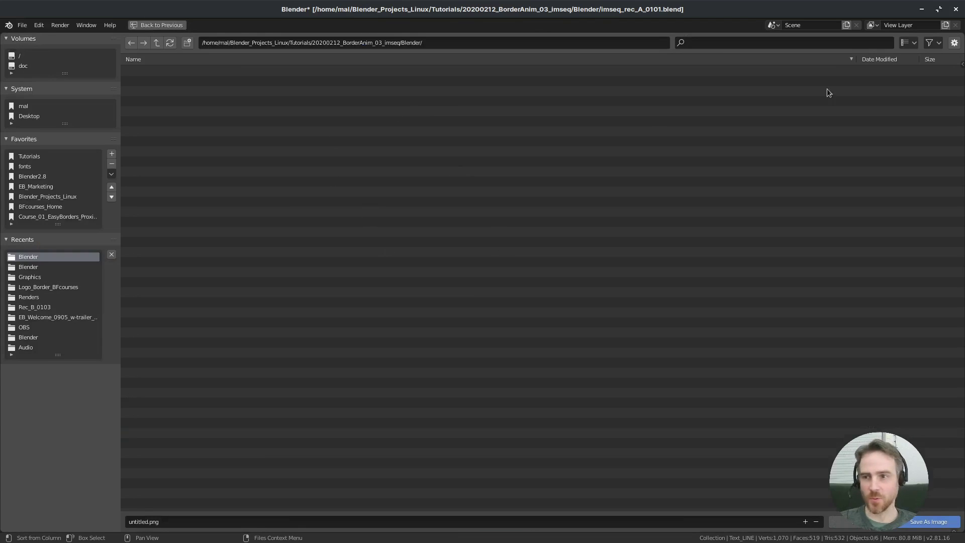
Check the save options, keeping PNG with RGBA colour, then cancel without saving.
{"action": "left_click", "coordinate": [954, 43]}
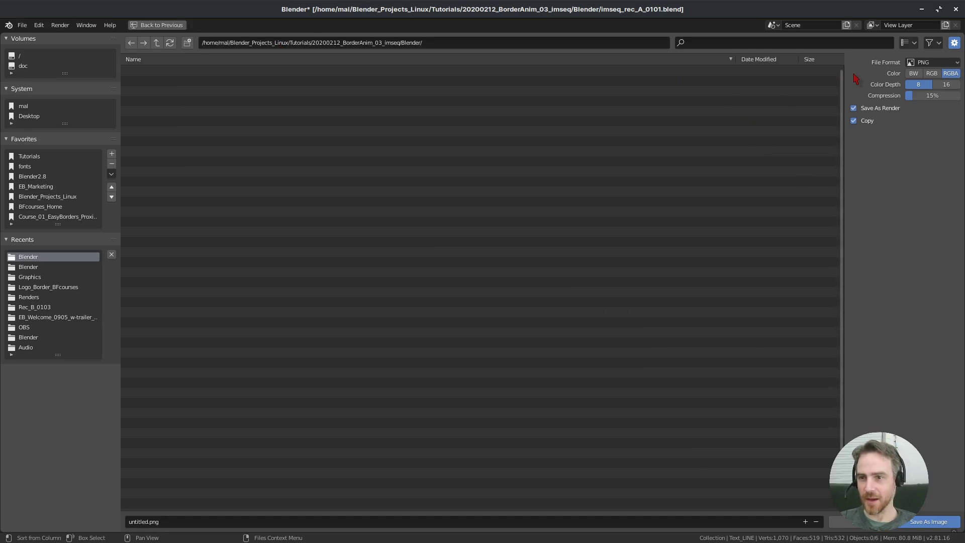
{"action": "left_click", "coordinate": [955, 44]}
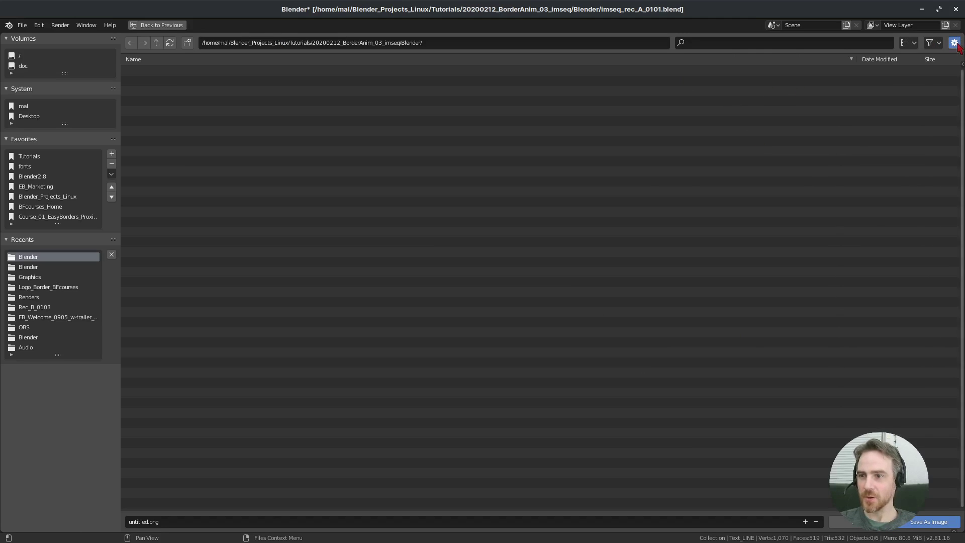
{"action": "left_click", "coordinate": [954, 43]}
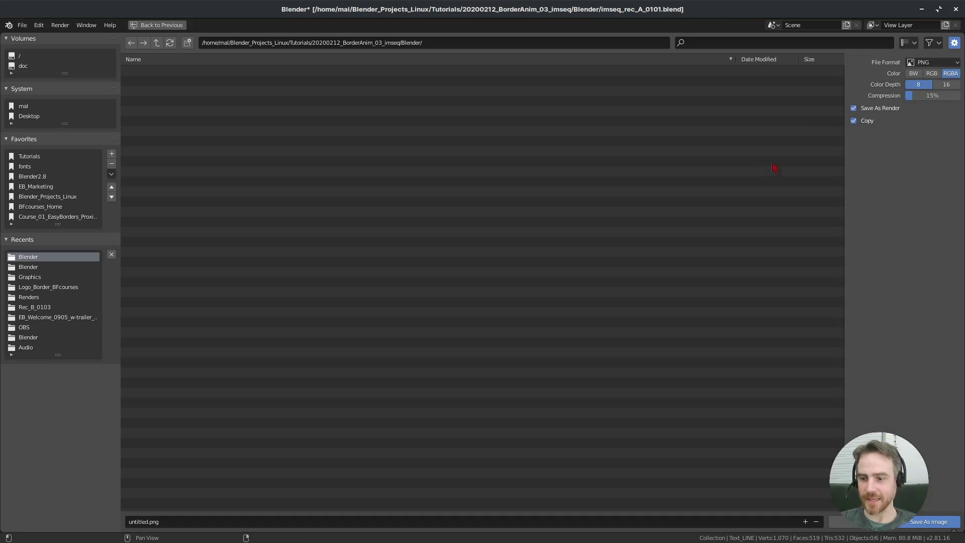
{"action": "left_click", "coordinate": [918, 64]}
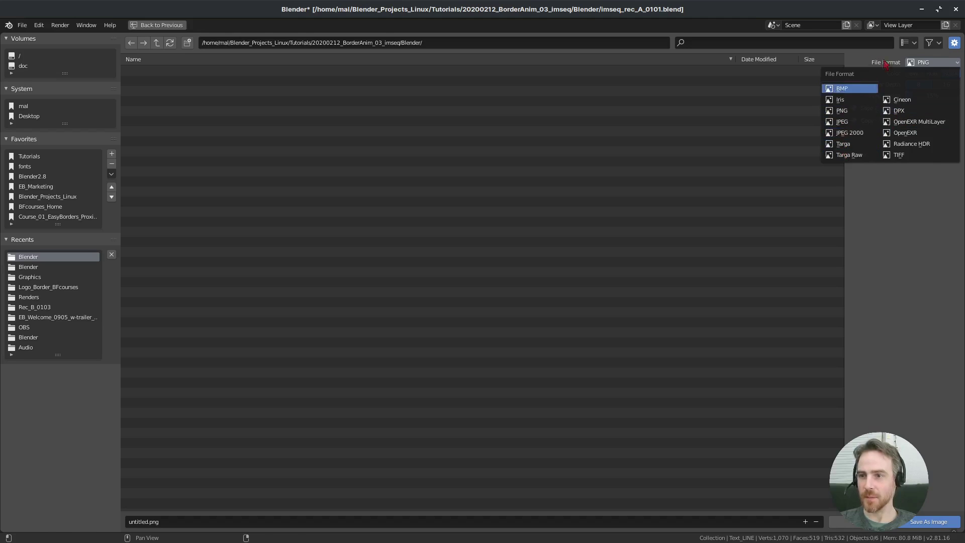
{"action": "key", "text": "Escape"}
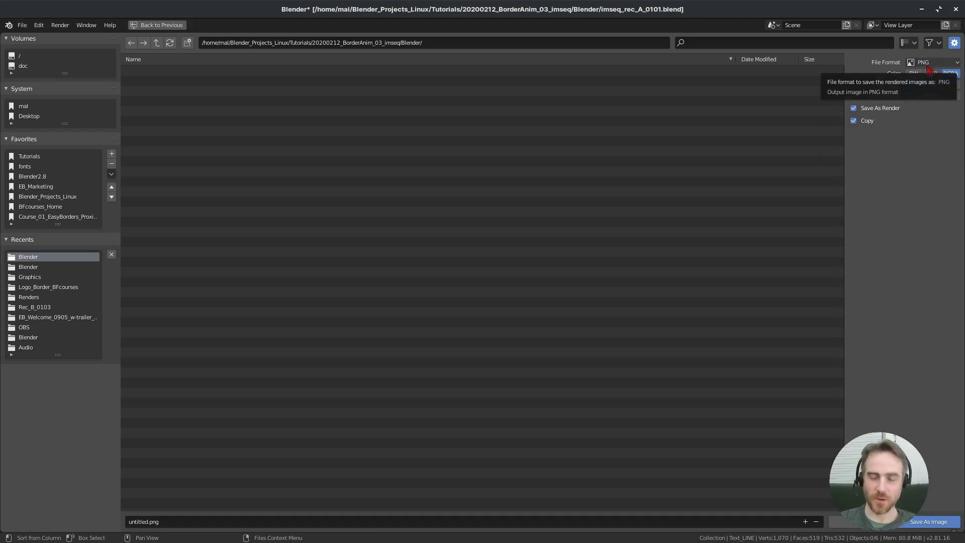
{"action": "left_click", "coordinate": [913, 73]}
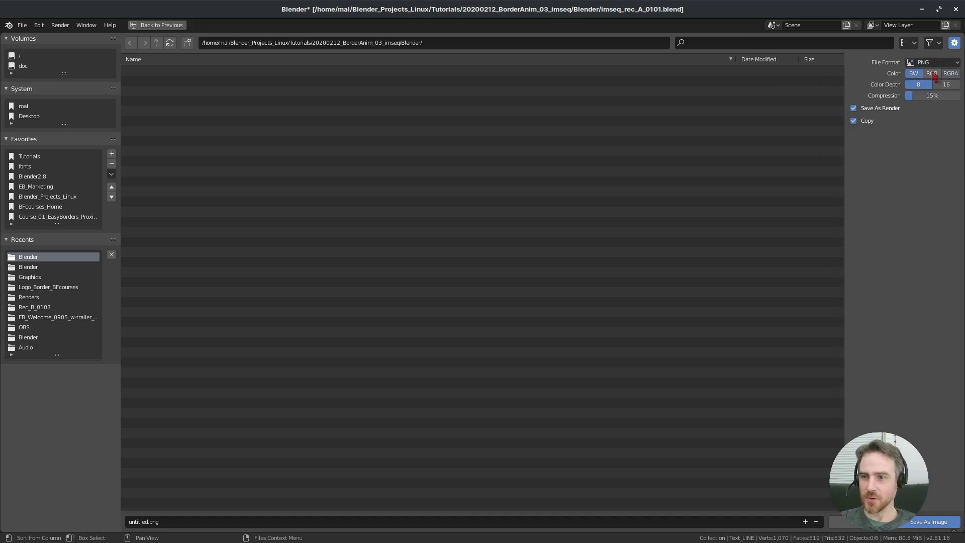
{"action": "left_click", "coordinate": [932, 74]}
{"action": "left_click", "coordinate": [952, 75]}
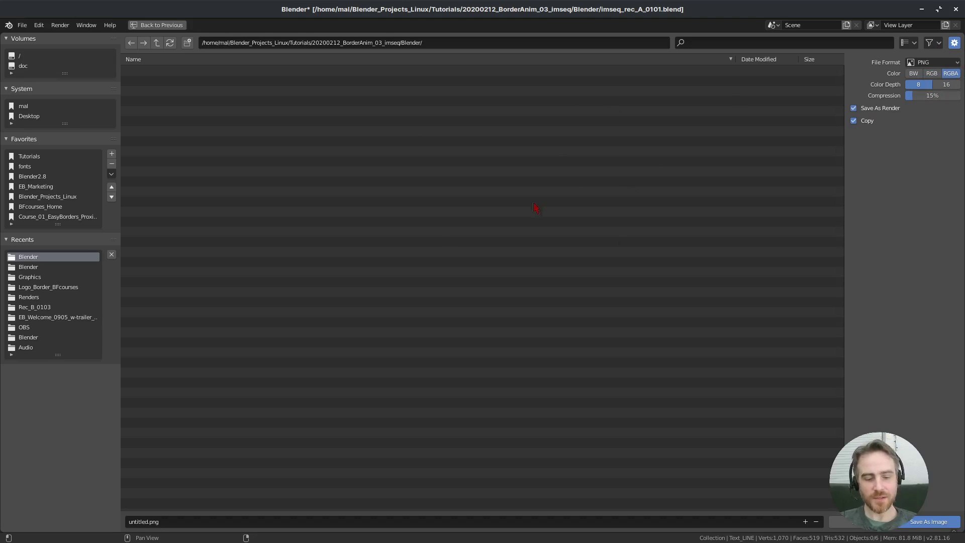
{"action": "key", "text": "Escape"}
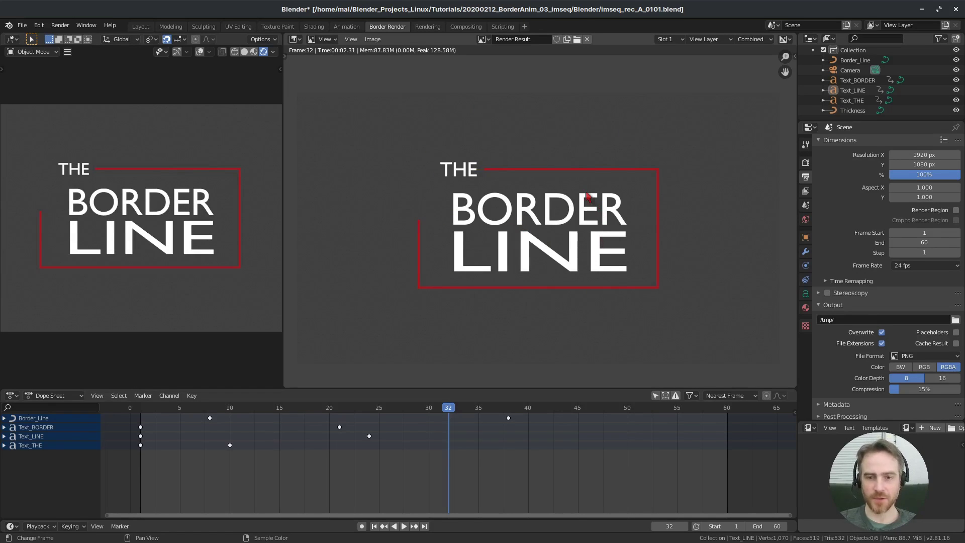
{"action": "scroll", "coordinate": [557, 221], "scroll_direction": "up", "scroll_amount": 3}
{"action": "scroll", "coordinate": [568, 178], "scroll_direction": "down", "scroll_amount": 4}
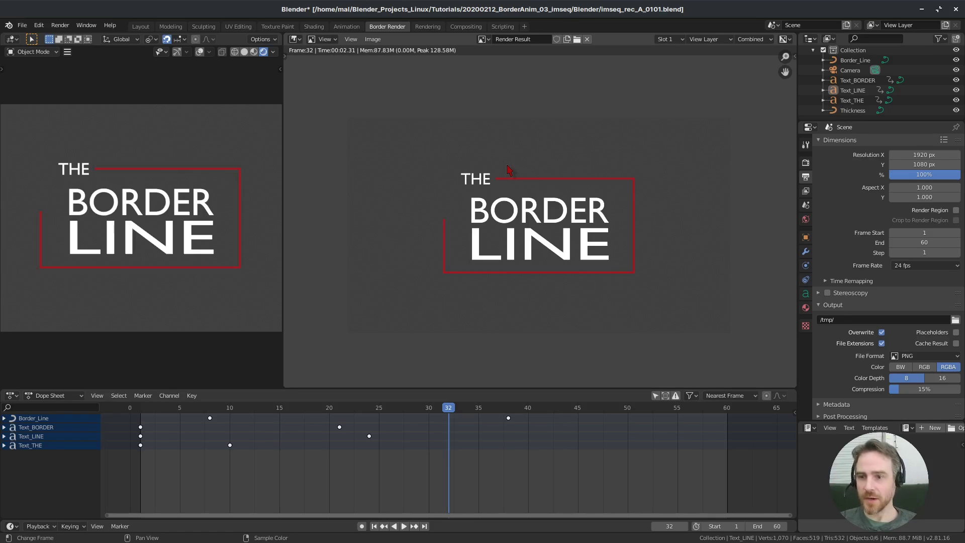
Enable Transparent under Film in the Render properties.
{"action": "left_click", "coordinate": [805, 164]}
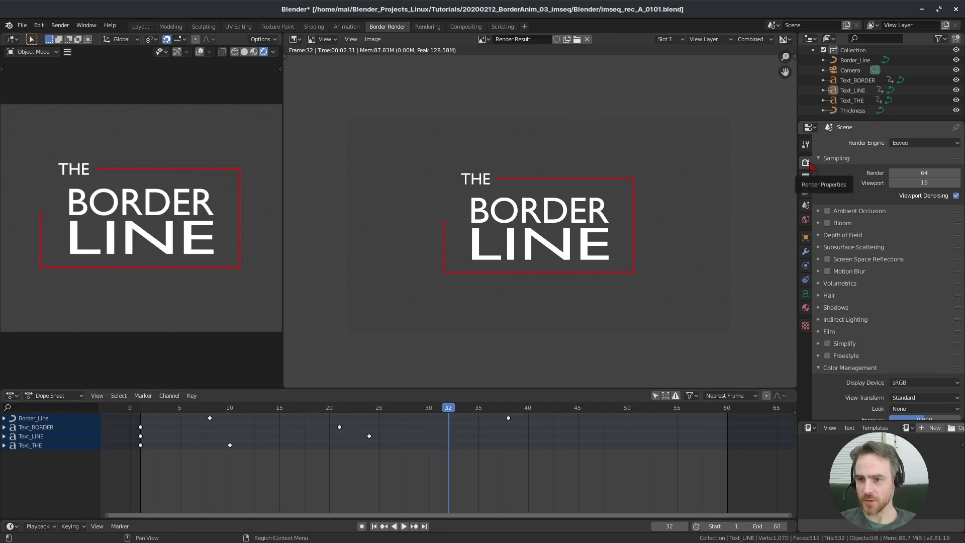
{"action": "left_click", "coordinate": [830, 331]}
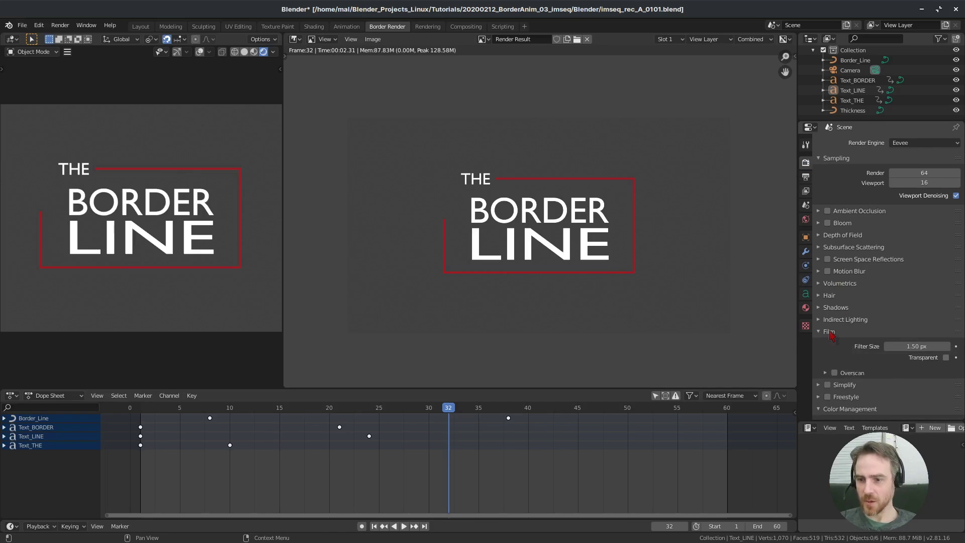
{"action": "left_click", "coordinate": [946, 359]}
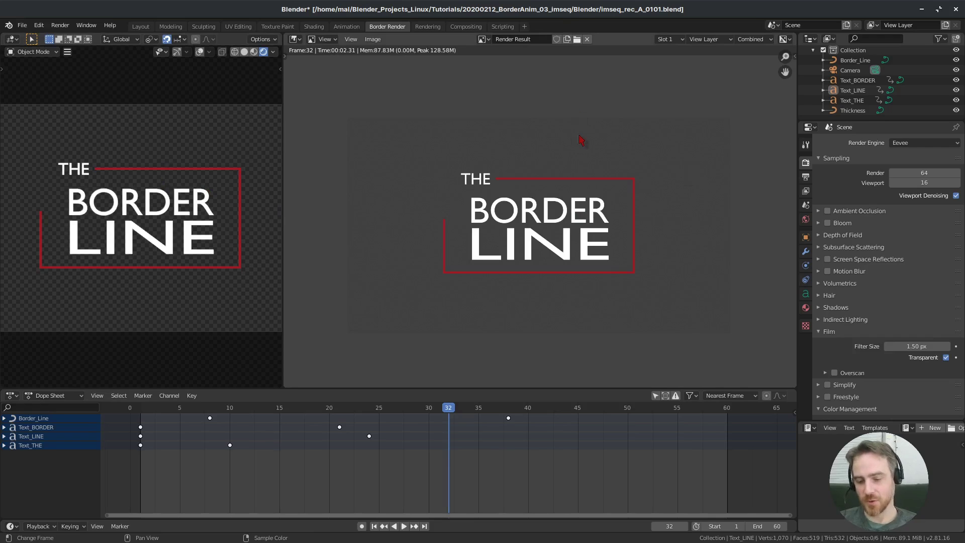
Re-render frame 32 with F12, zoom to check the checkerboard, and select Border_Line.
{"action": "key", "text": "F12"}
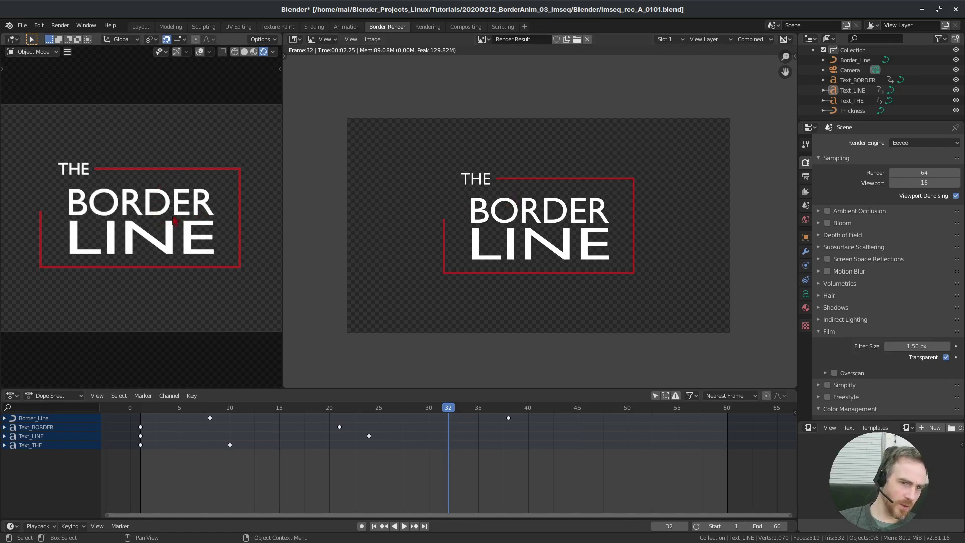
{"action": "scroll", "coordinate": [152, 216], "scroll_direction": "up", "scroll_amount": 4}
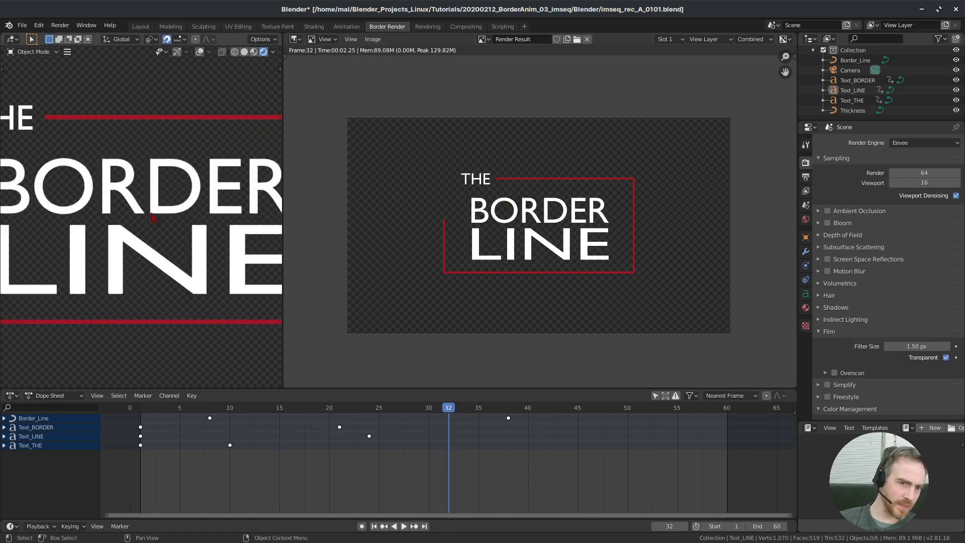
{"action": "scroll", "coordinate": [152, 216], "scroll_direction": "down", "scroll_amount": 4}
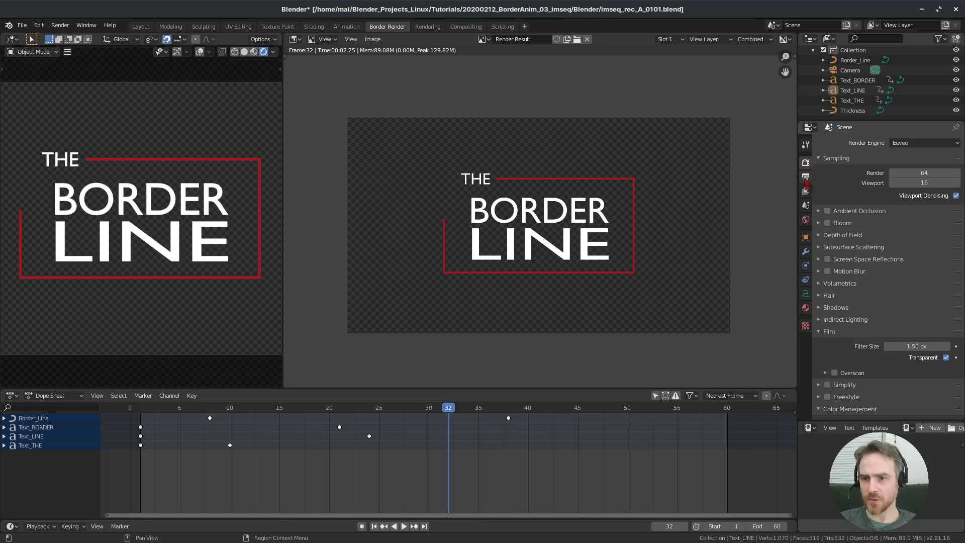
{"action": "scroll", "coordinate": [849, 316], "scroll_direction": "down", "scroll_amount": 4}
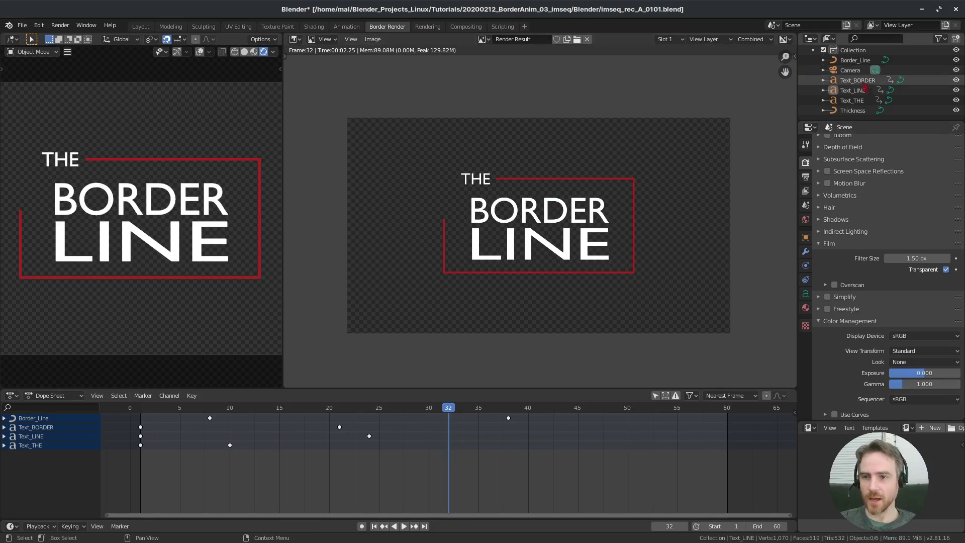
{"action": "left_click", "coordinate": [859, 61]}
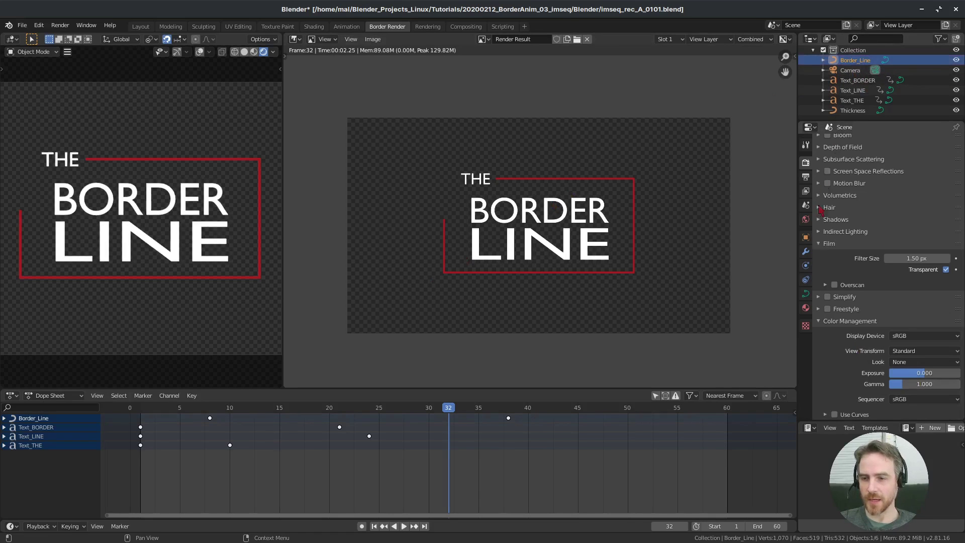
Inspect the Border_Line material and trial a darker Text_BORDER text colour, then restore it.
{"action": "left_click", "coordinate": [806, 308]}
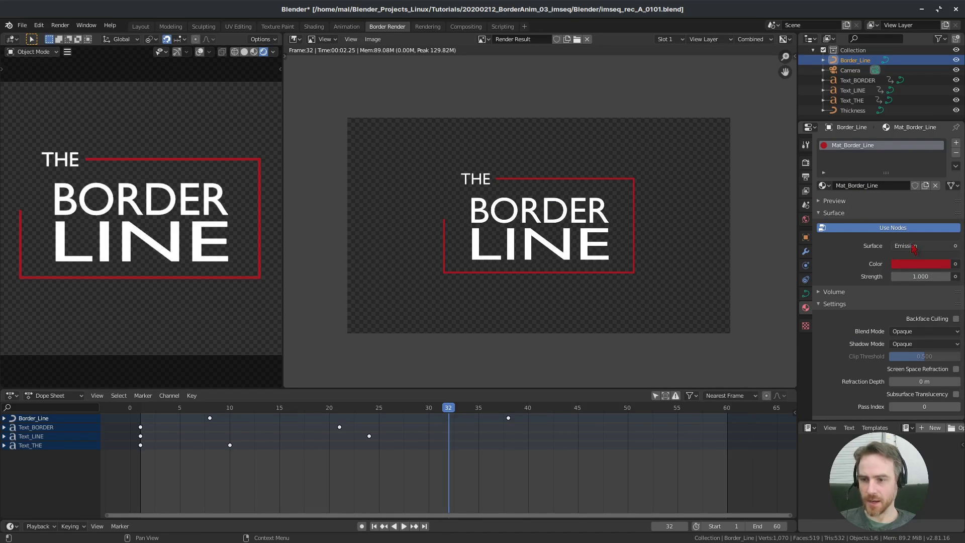
{"action": "left_click", "coordinate": [857, 83]}
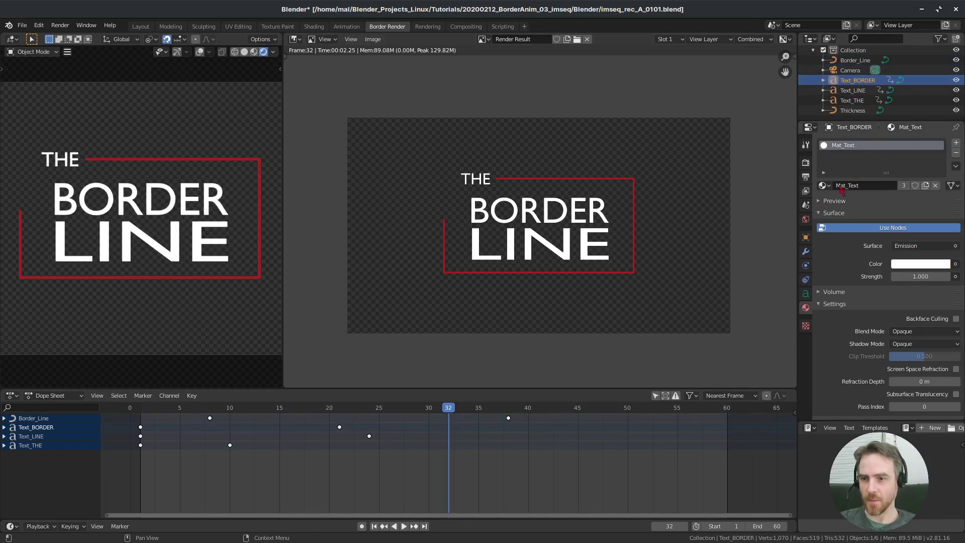
{"action": "left_click", "coordinate": [917, 266]}
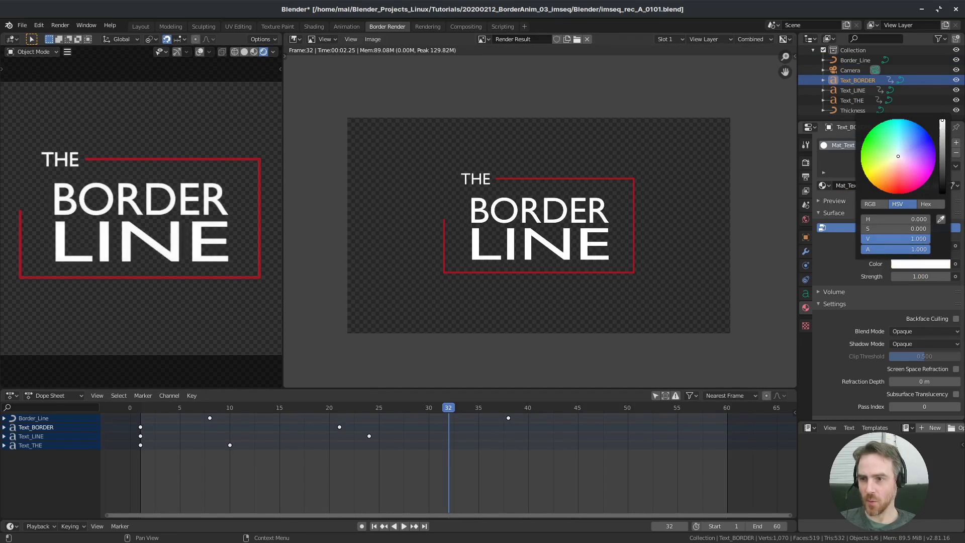
{"action": "mouse_move", "coordinate": [900, 238]}
{"action": "left_mouse_down"}
{"action": "mouse_move", "coordinate": [874, 239]}
{"action": "mouse_move", "coordinate": [900, 238]}
{"action": "left_mouse_up"}
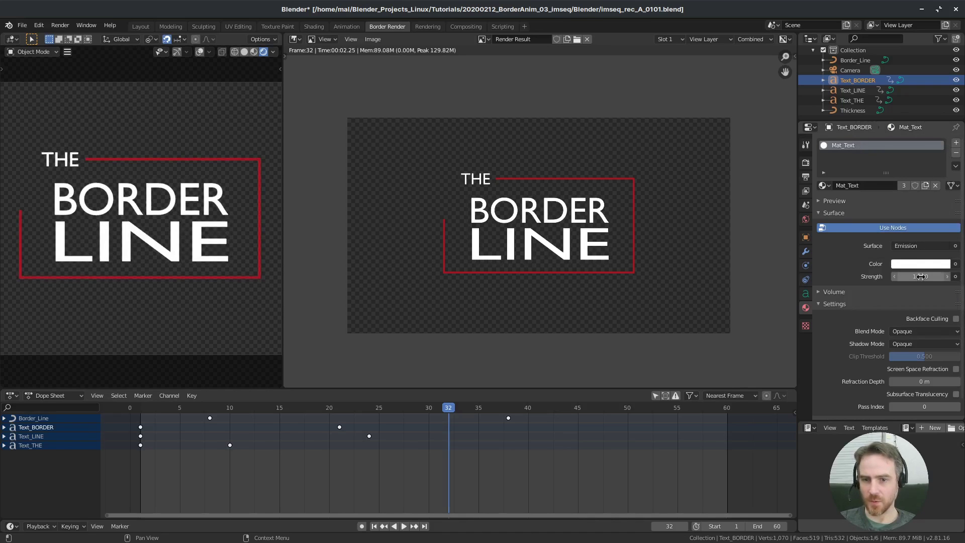
Zoom the Render Result and viewport to fit the frame, then scrub back to frame 15.
{"action": "scroll", "coordinate": [467, 220], "scroll_direction": "up", "scroll_amount": 6}
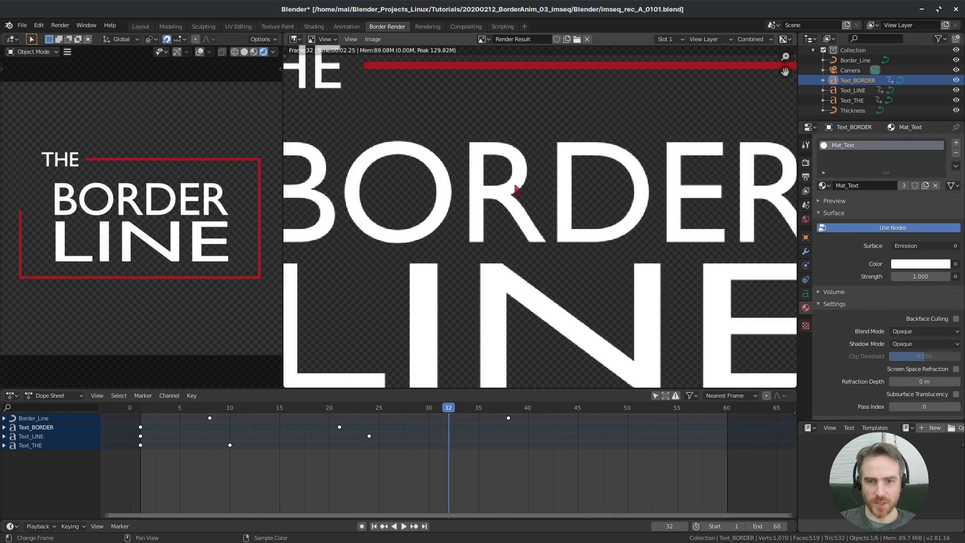
{"action": "scroll", "coordinate": [151, 216], "scroll_direction": "up", "scroll_amount": 6}
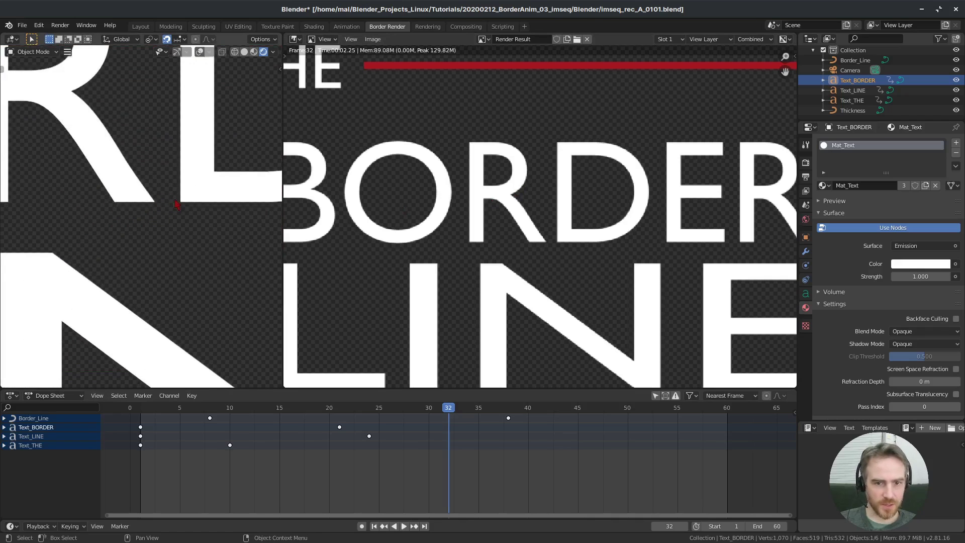
{"action": "scroll", "coordinate": [176, 205], "scroll_direction": "down", "scroll_amount": 3}
{"action": "scroll", "coordinate": [175, 205], "scroll_direction": "down", "scroll_amount": 3}
{"action": "scroll", "coordinate": [183, 154], "scroll_direction": "up", "scroll_amount": 4}
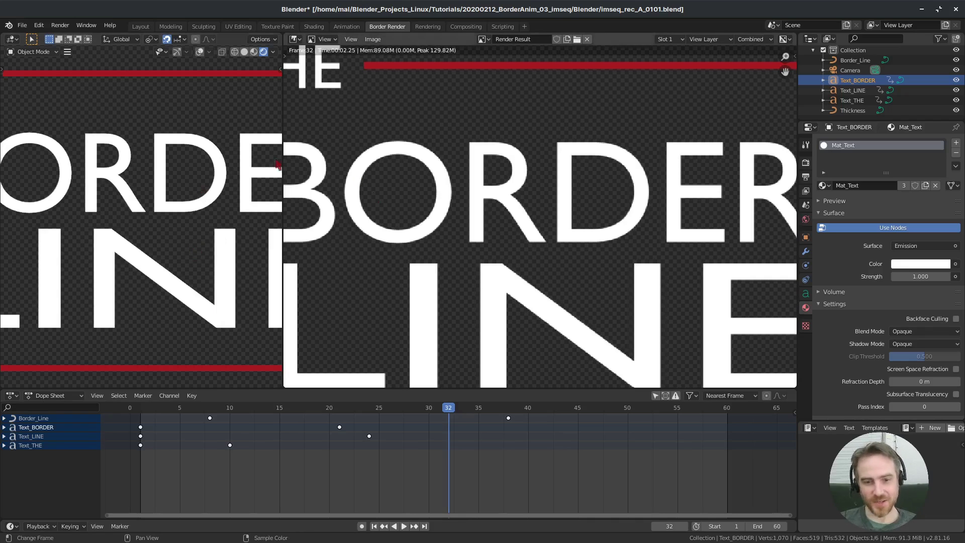
{"action": "scroll", "coordinate": [205, 193], "scroll_direction": "down", "scroll_amount": 6}
{"action": "scroll", "coordinate": [586, 215], "scroll_direction": "down", "scroll_amount": 4}
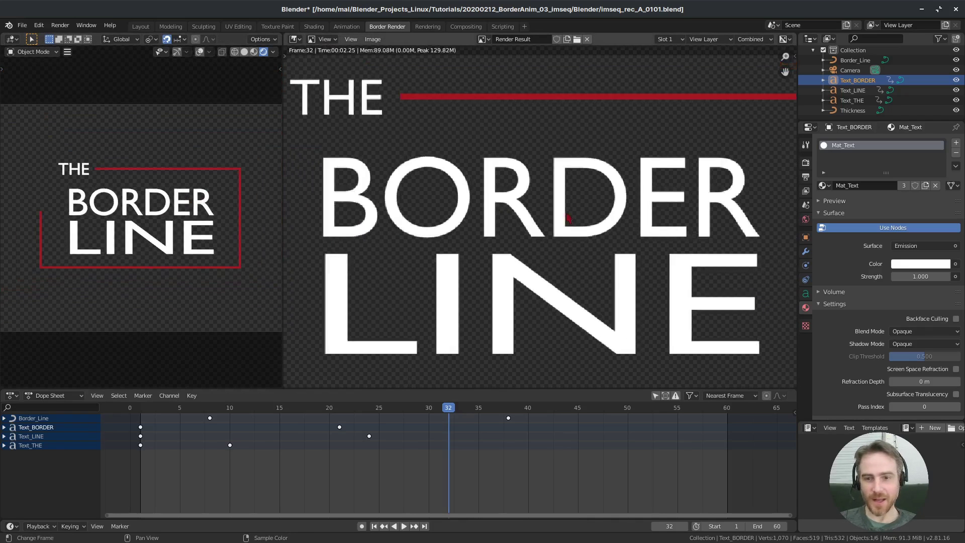
{"action": "scroll", "coordinate": [621, 212], "scroll_direction": "up", "scroll_amount": 2}
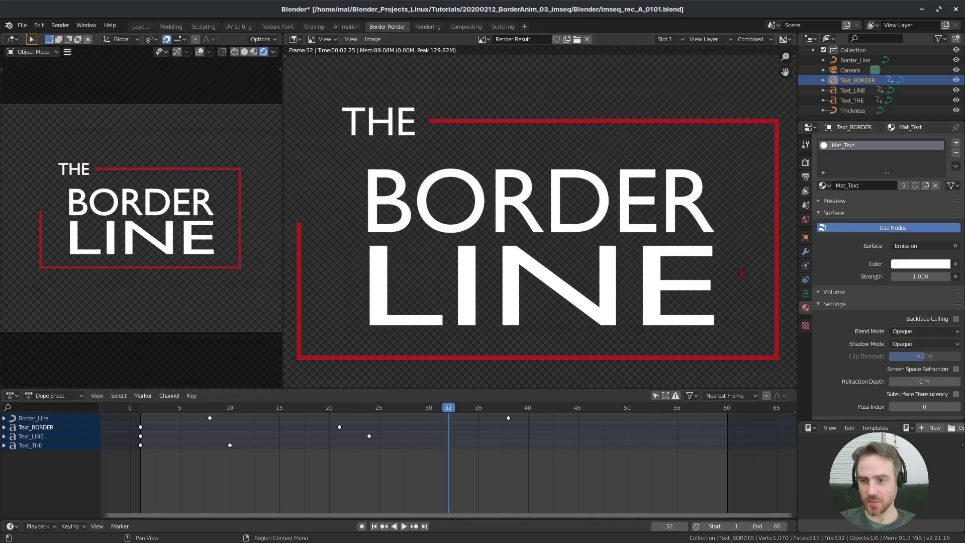
{"action": "scroll", "coordinate": [707, 303], "scroll_direction": "down", "scroll_amount": 1}
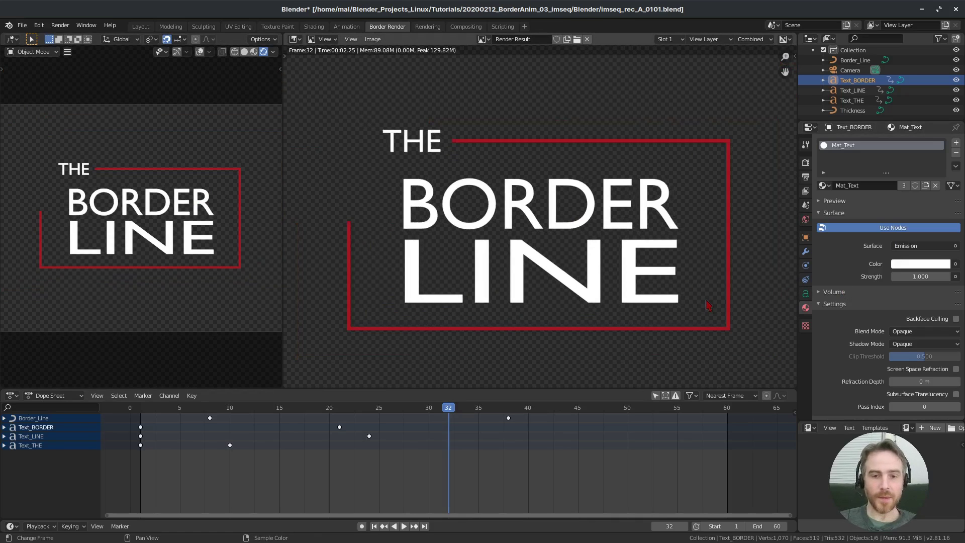
{"action": "scroll", "coordinate": [378, 269], "scroll_direction": "down", "scroll_amount": 2}
{"action": "scroll", "coordinate": [378, 269], "scroll_direction": "up", "scroll_amount": 1}
{"action": "scroll", "coordinate": [378, 269], "scroll_direction": "down", "scroll_amount": 2}
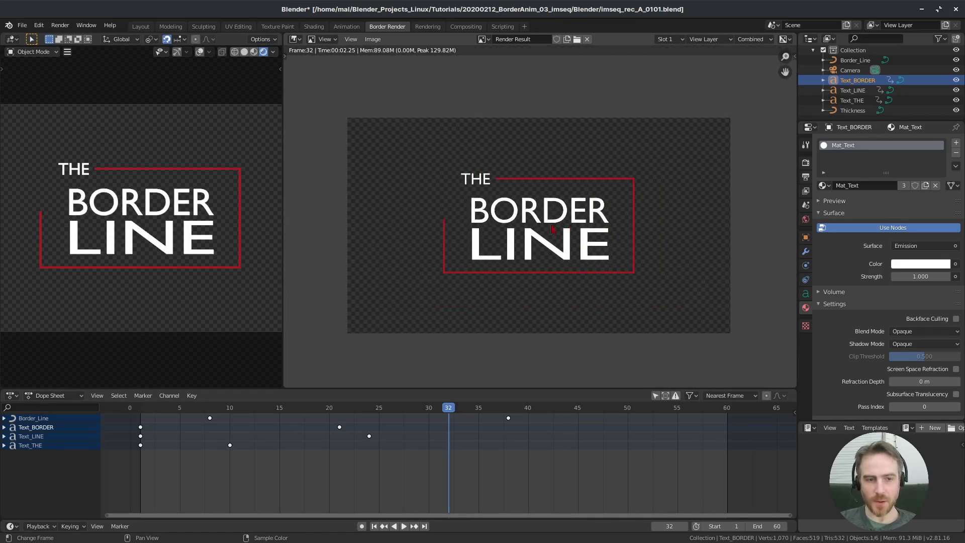
{"action": "scroll", "coordinate": [218, 203], "scroll_direction": "down", "scroll_amount": 1}
{"action": "scroll", "coordinate": [217, 203], "scroll_direction": "down", "scroll_amount": 1}
{"action": "scroll", "coordinate": [218, 203], "scroll_direction": "up", "scroll_amount": 1}
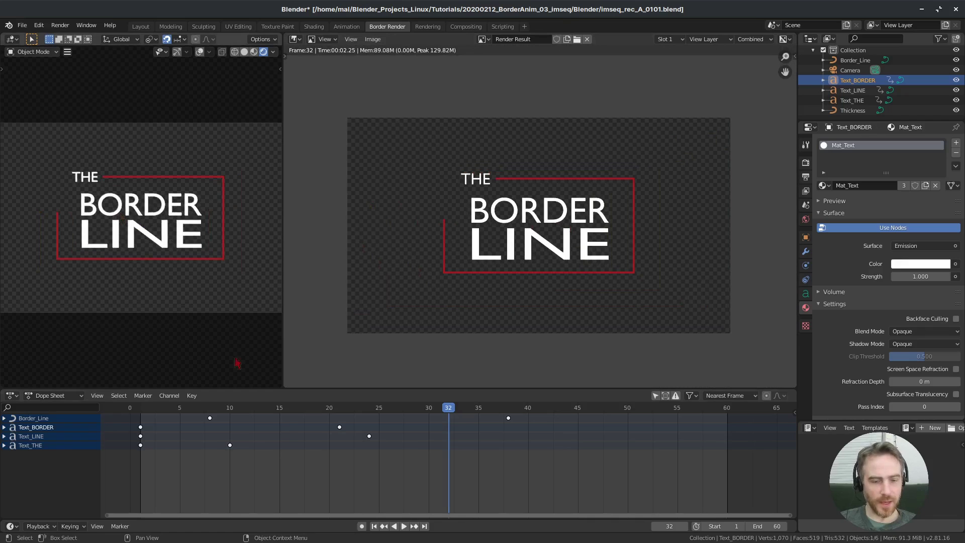
{"action": "left_click_drag", "start_coordinate": [436, 416], "coordinate": [284, 412]}
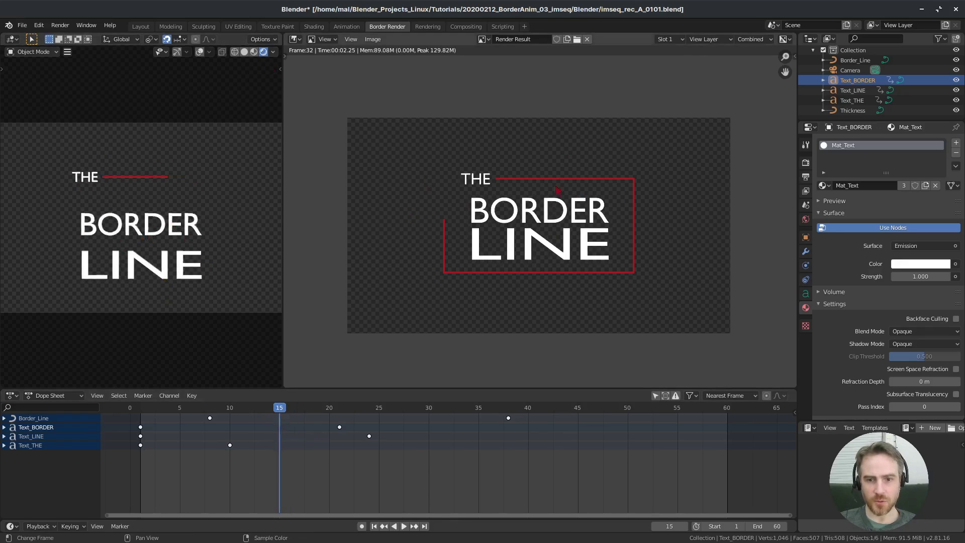
Render test stills of frames 15 and 6.
{"action": "key", "text": "ctrl+F12"}
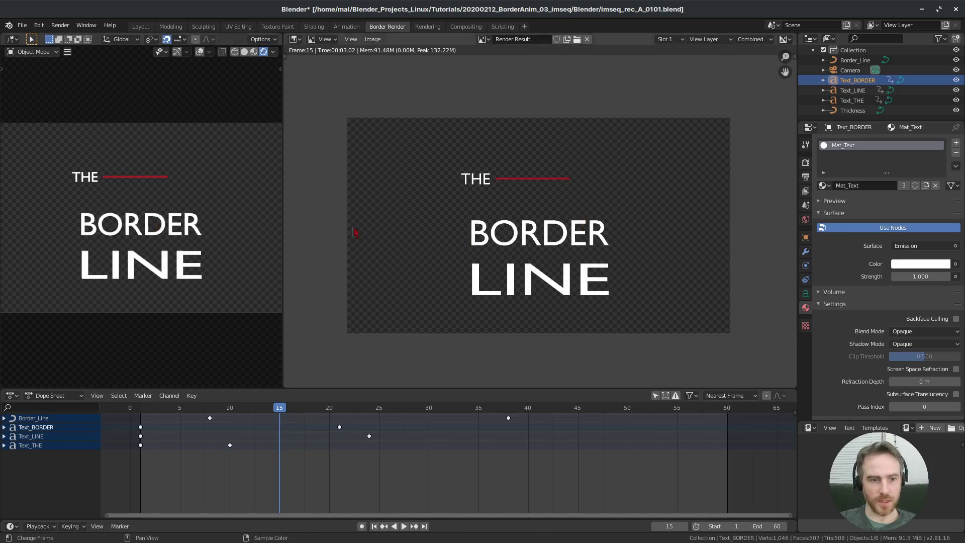
{"action": "key", "text": "shift+Left"}
{"action": "key", "text": "space"}
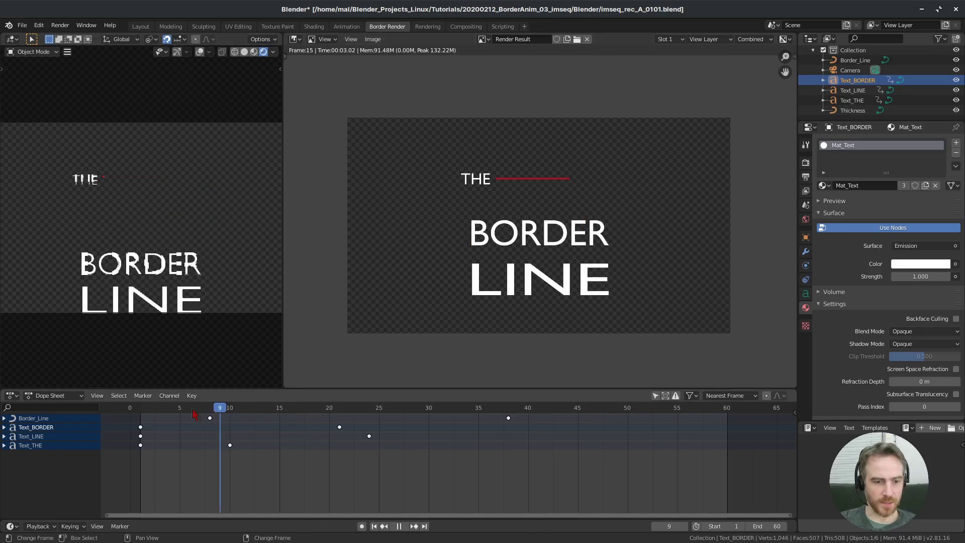
{"action": "key", "text": "Escape"}
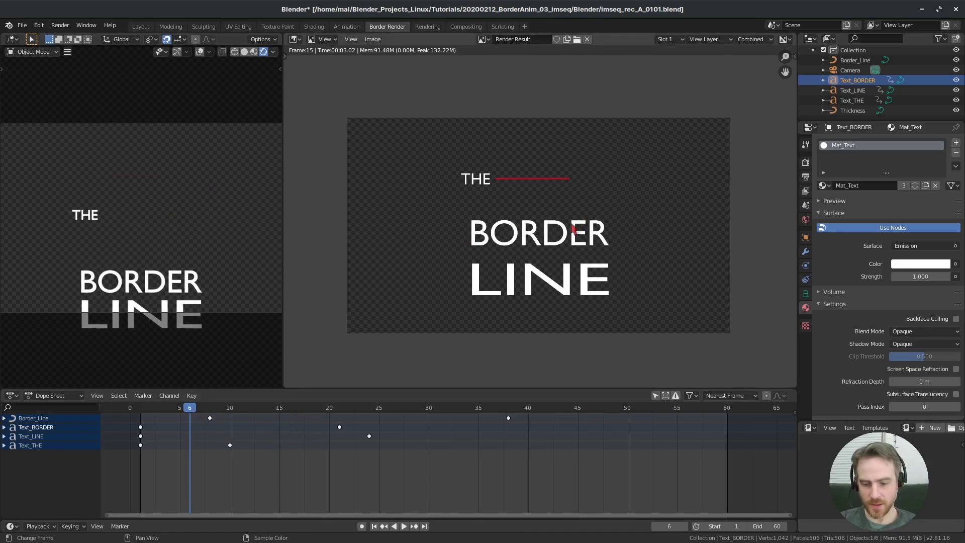
{"action": "key", "text": "F12"}
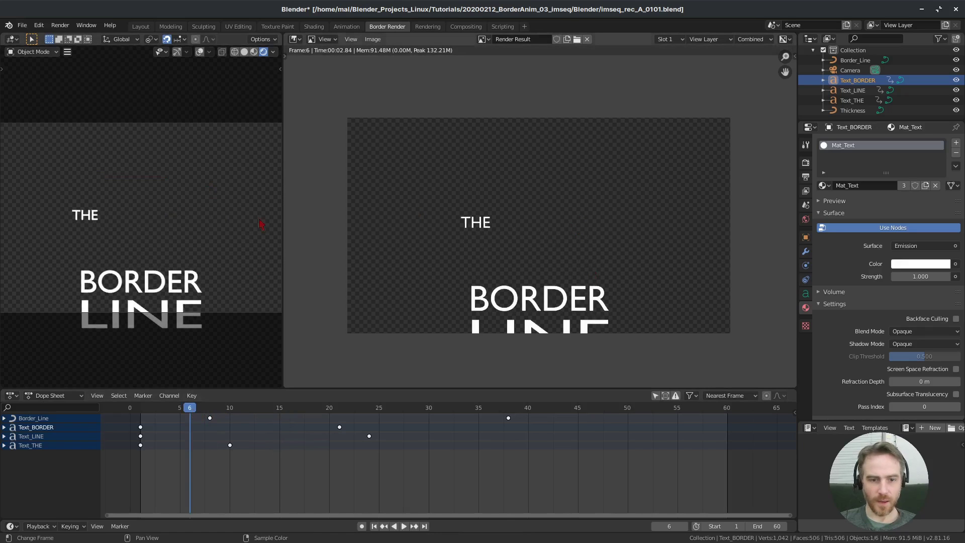
Render test stills of frames 24 and 38, where the border completes.
{"action": "left_click", "coordinate": [373, 407]}
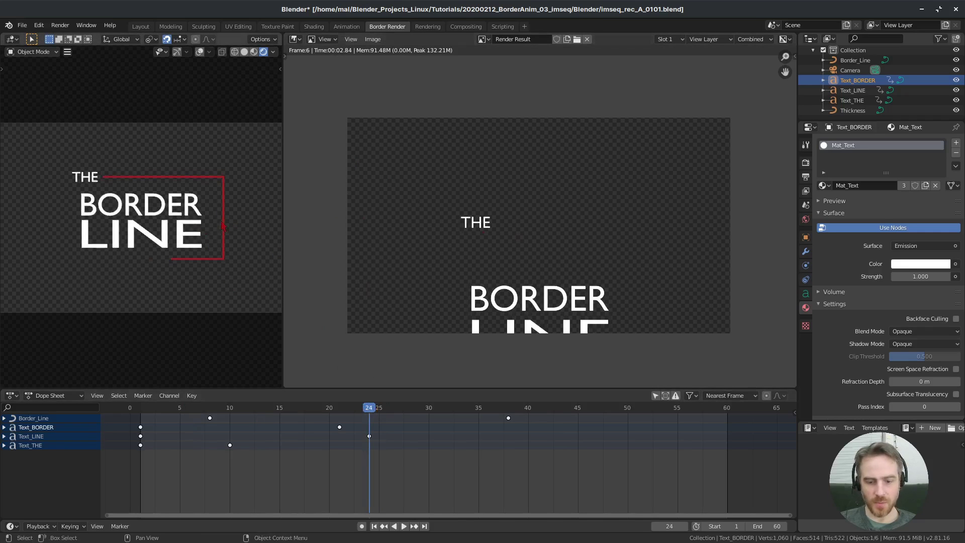
{"action": "key", "text": "F12"}
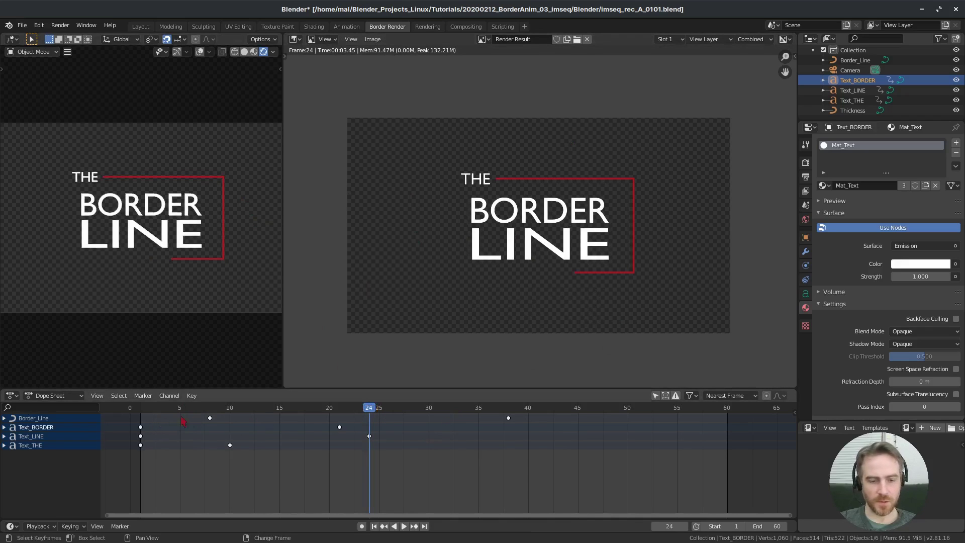
{"action": "right_click", "coordinate": [508, 417]}
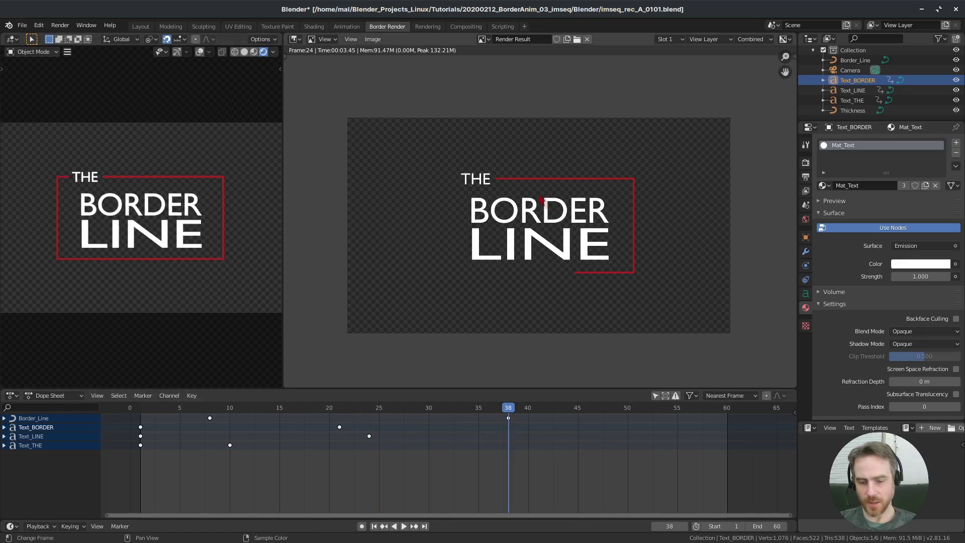
{"action": "key", "text": "F12"}
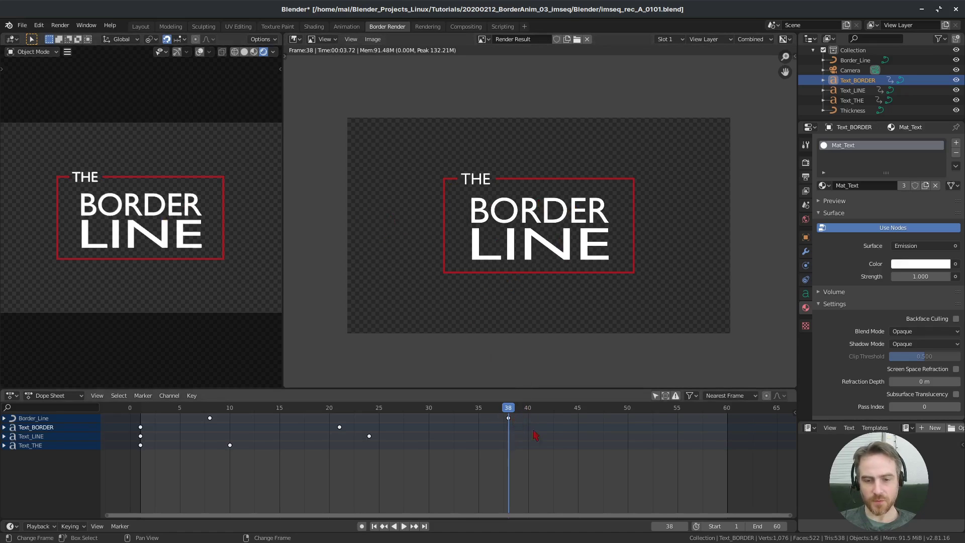
{"action": "key", "text": "space"}
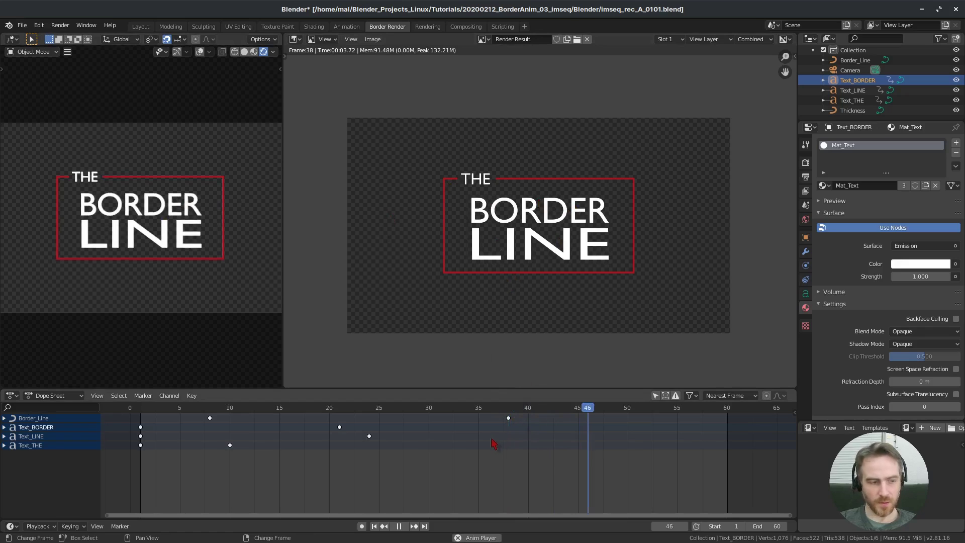
{"action": "left_click", "coordinate": [502, 445]}
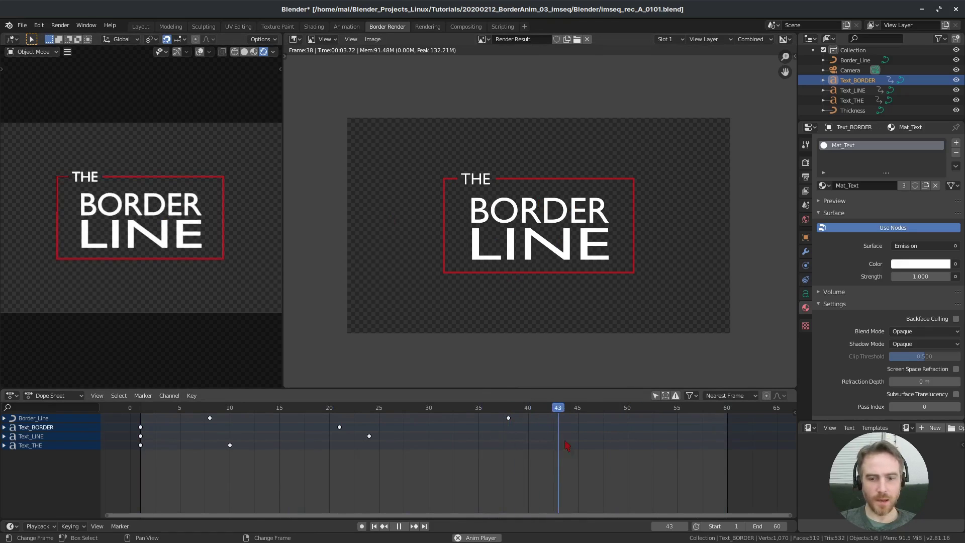
{"action": "left_click", "coordinate": [509, 412]}
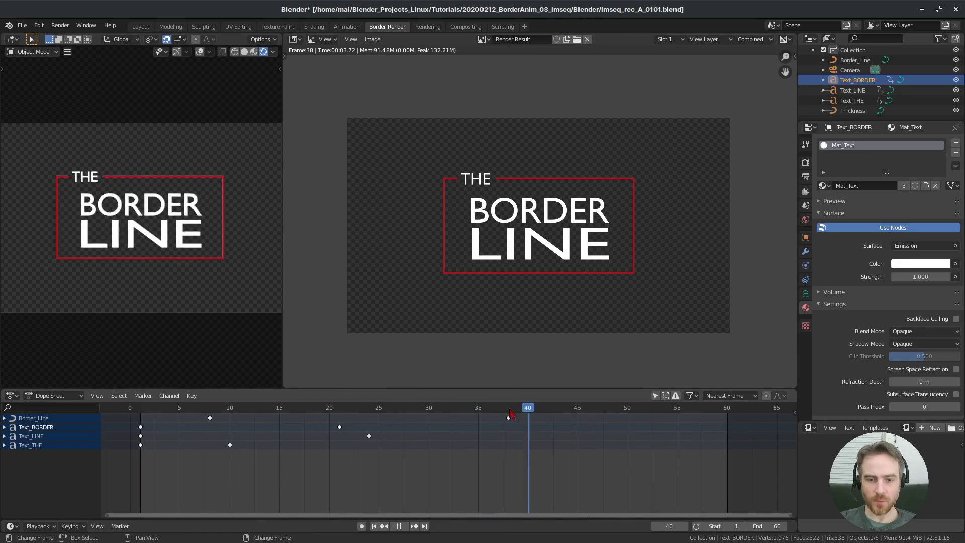
{"action": "left_click", "coordinate": [509, 412]}
{"action": "key", "text": "space"}
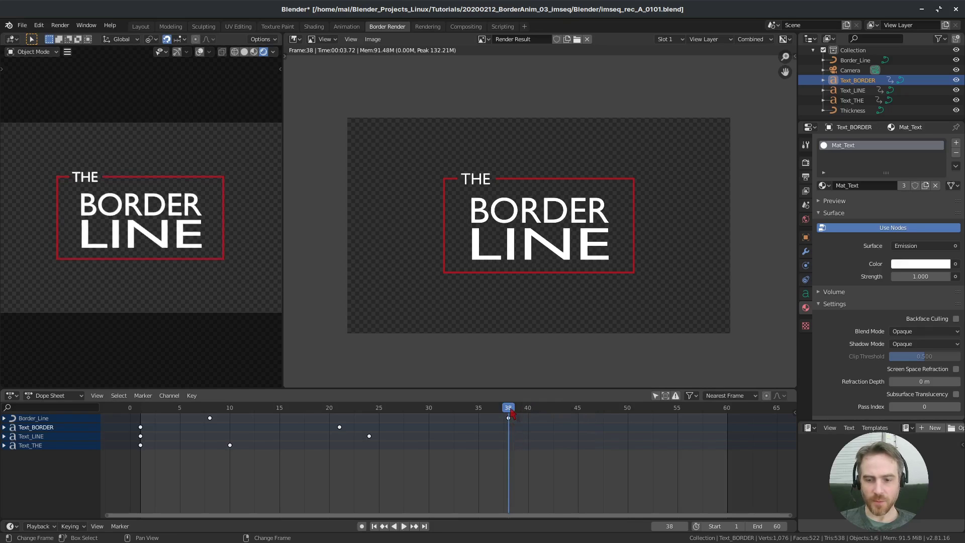
{"action": "left_click", "coordinate": [727, 414]}
{"action": "key", "text": "space"}
{"action": "key", "text": "space"}
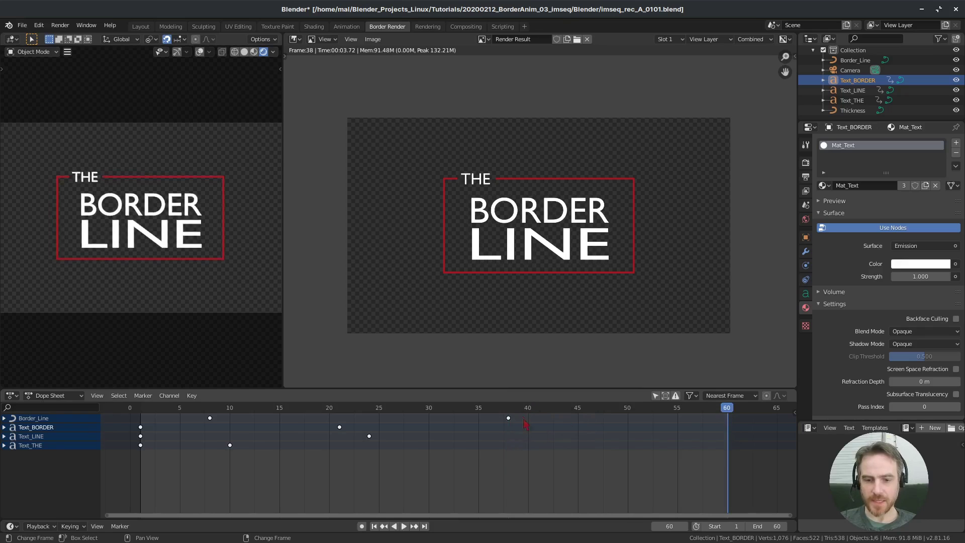
{"action": "left_click", "coordinate": [509, 412]}
{"action": "key", "text": "space"}
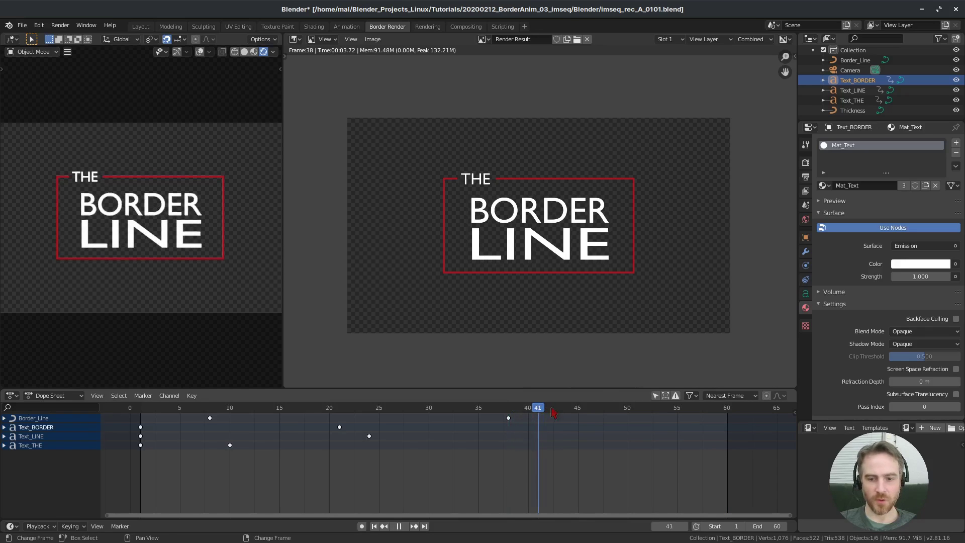
{"action": "key", "text": "space"}
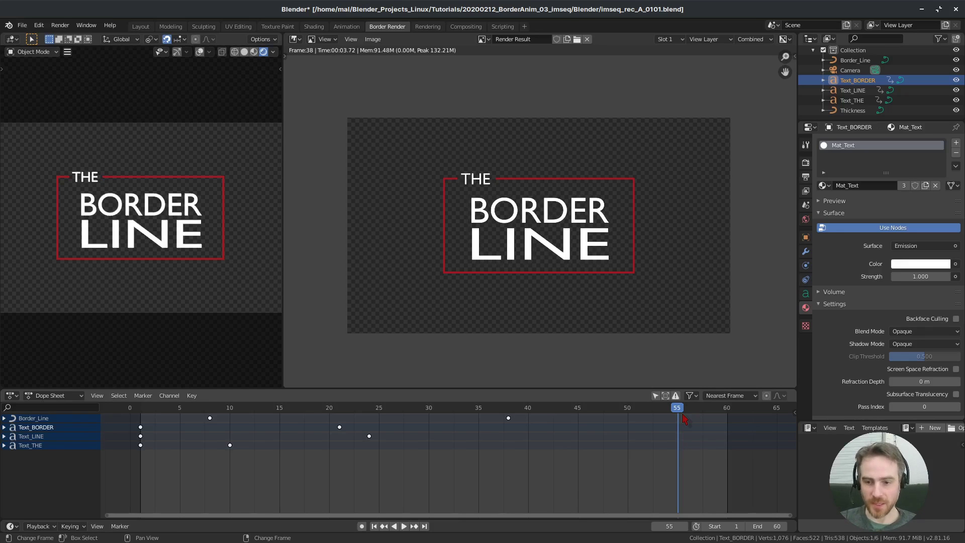
{"action": "key", "text": "ctrl+shift+space"}
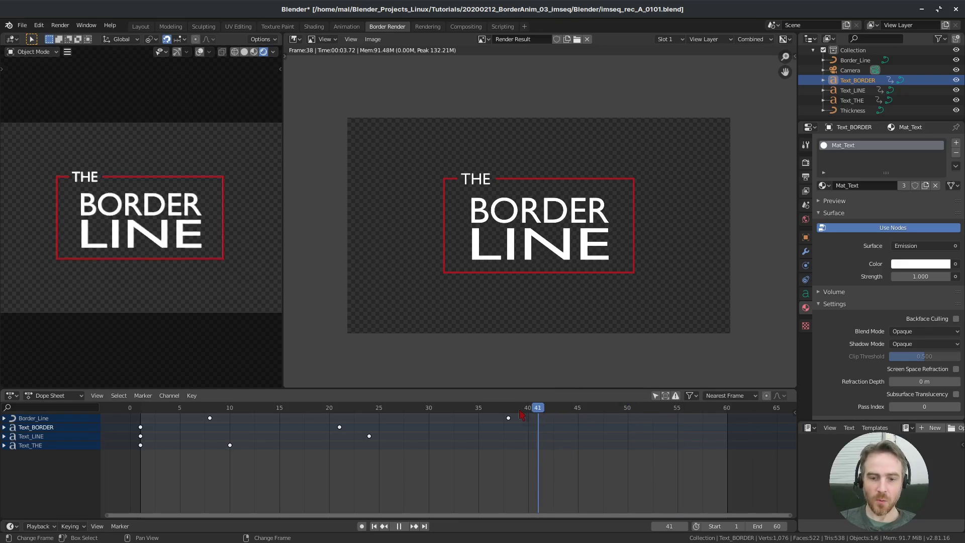
Return the playhead to frame 38 and set the scene End frame to 38.
{"action": "left_click_drag", "start_coordinate": [521, 411], "coordinate": [509, 412]}
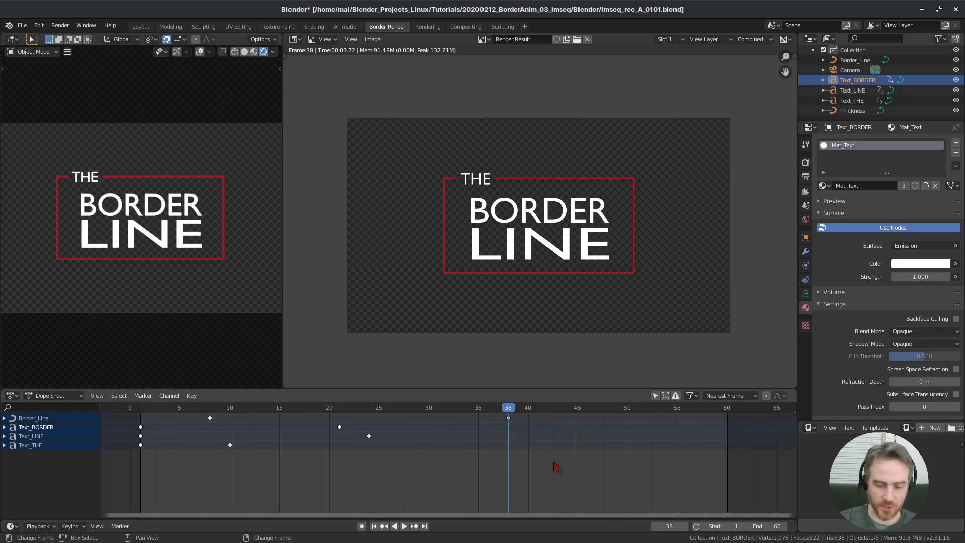
{"action": "key", "text": "ctrl+End"}
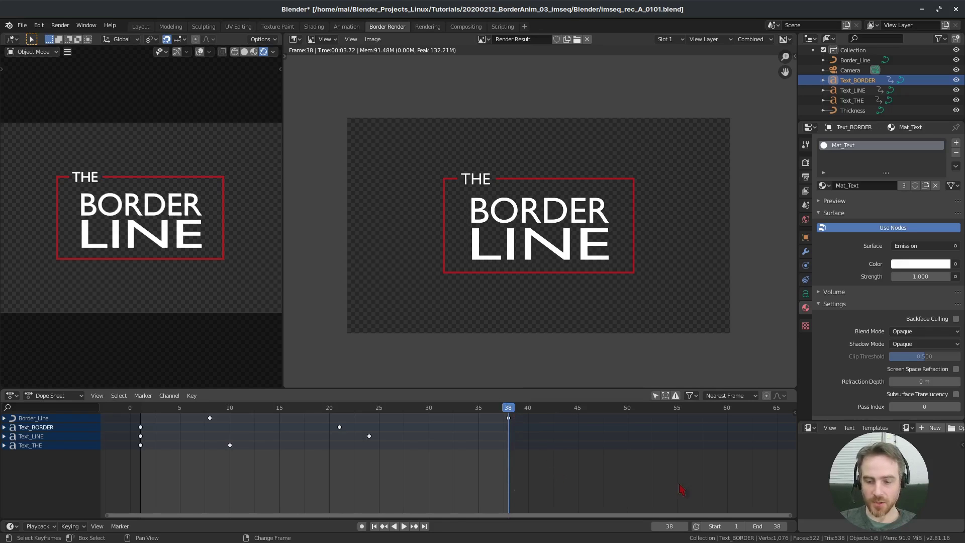
{"action": "key", "text": "ctrl+z"}
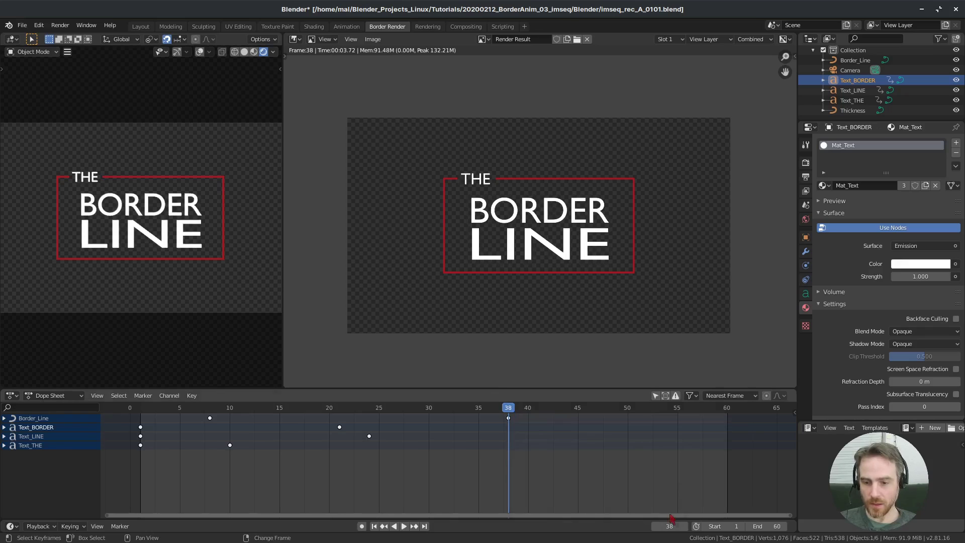
{"action": "left_click", "coordinate": [767, 525]}
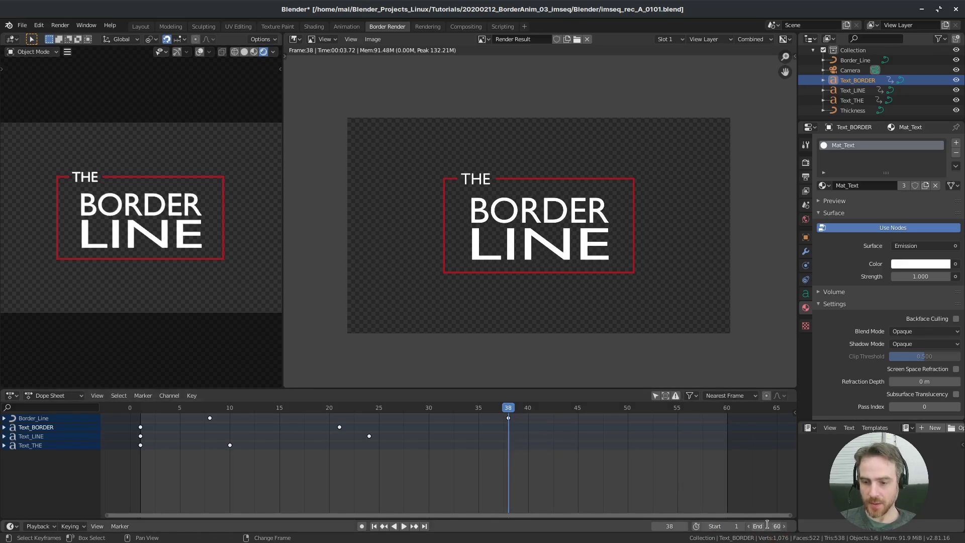
{"action": "type", "text": "38"}
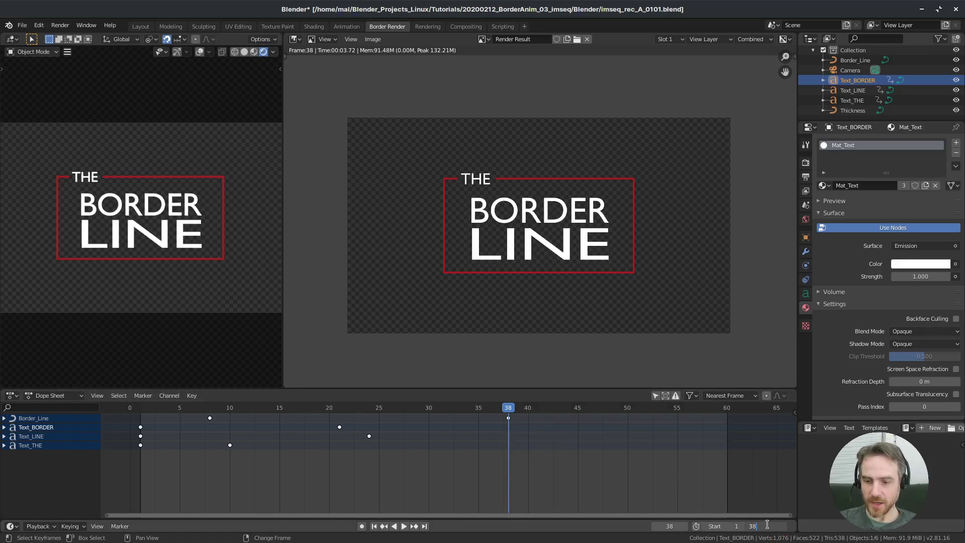
{"action": "key", "text": "Return"}
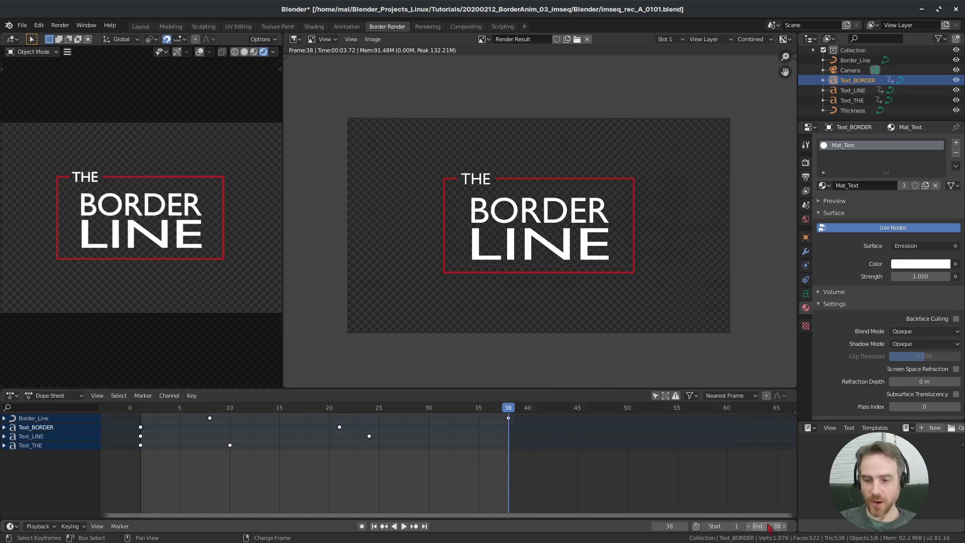
Undo the End frame change, then redo it so End reads 38.
{"action": "key", "text": "ctrl+z"}
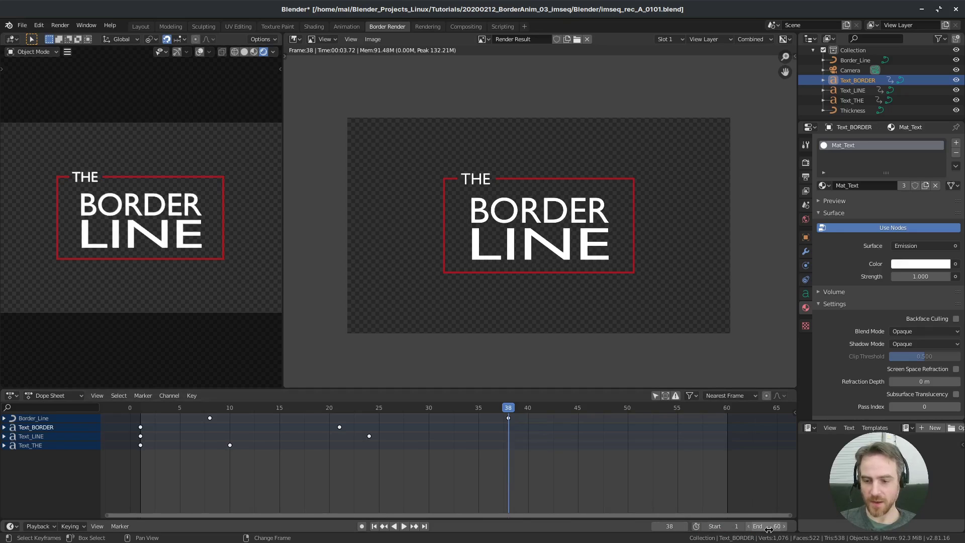
{"action": "key", "text": "ctrl+End"}
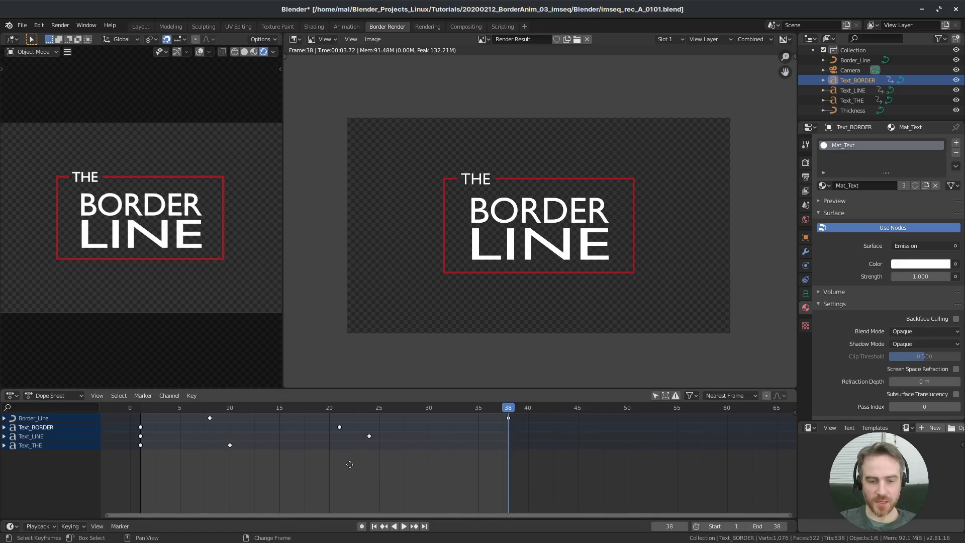
{"action": "middle_click_drag", "start_coordinate": [368, 468], "coordinate": [481, 471]}
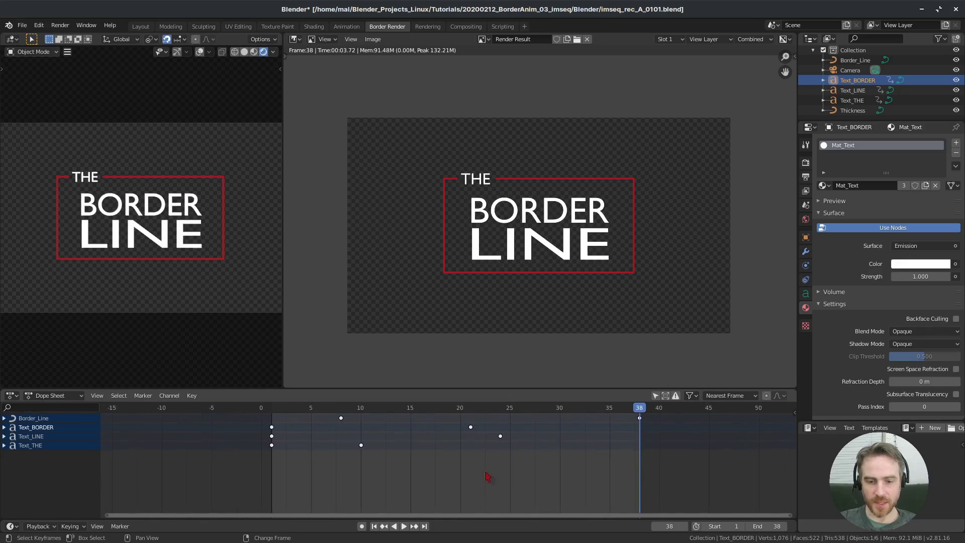
{"action": "scroll", "coordinate": [490, 470], "scroll_direction": "up", "scroll_amount": 3}
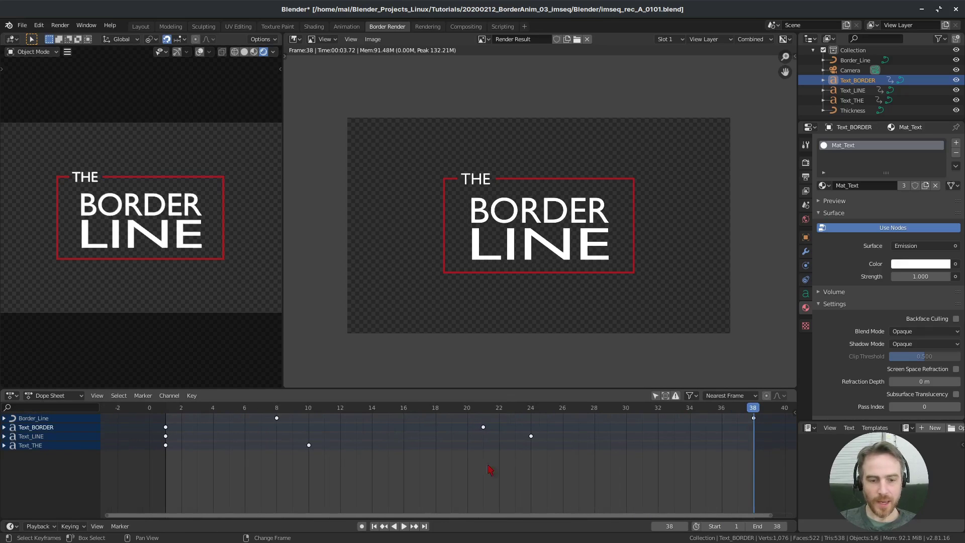
{"action": "key", "text": "Home"}
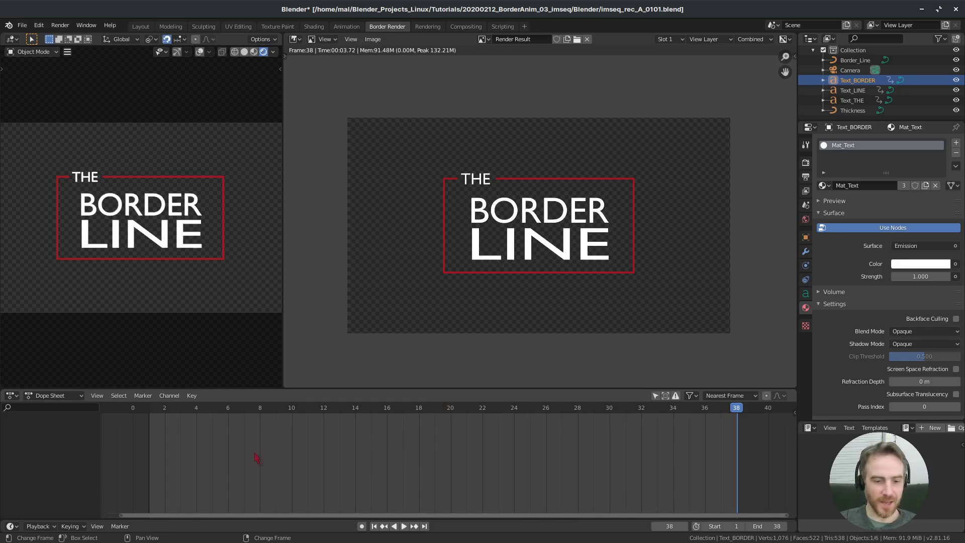
{"action": "middle_click_drag", "start_coordinate": [429, 443], "coordinate": [492, 424]}
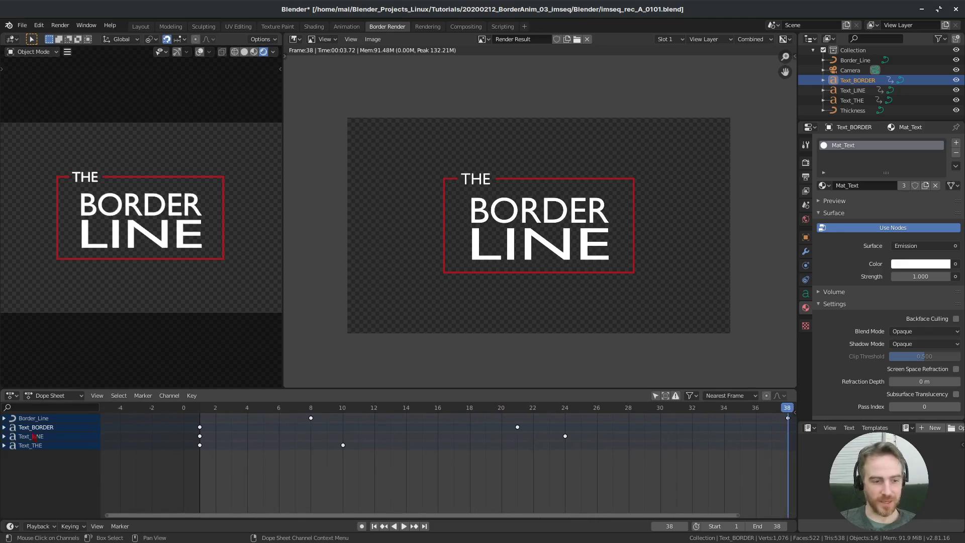
{"action": "middle_click_drag", "start_coordinate": [371, 468], "coordinate": [359, 469]}
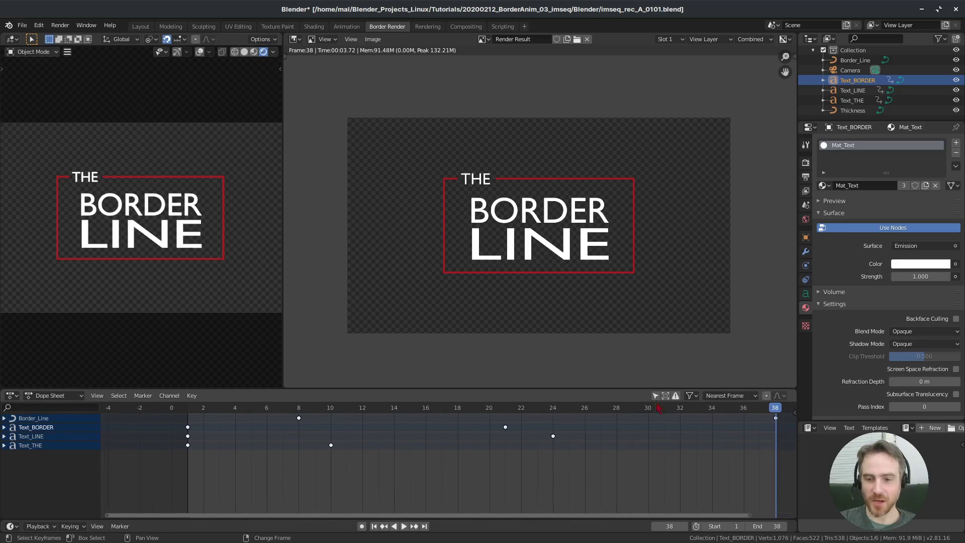
{"action": "left_click", "coordinate": [655, 396]}
{"action": "left_click", "coordinate": [656, 397]}
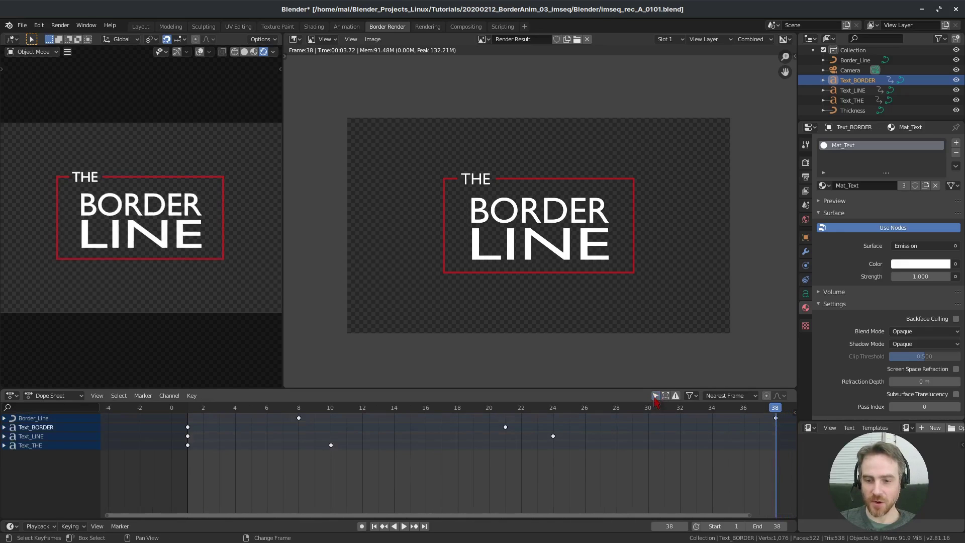
{"action": "left_click", "coordinate": [691, 395]}
{"action": "left_click", "coordinate": [702, 204]}
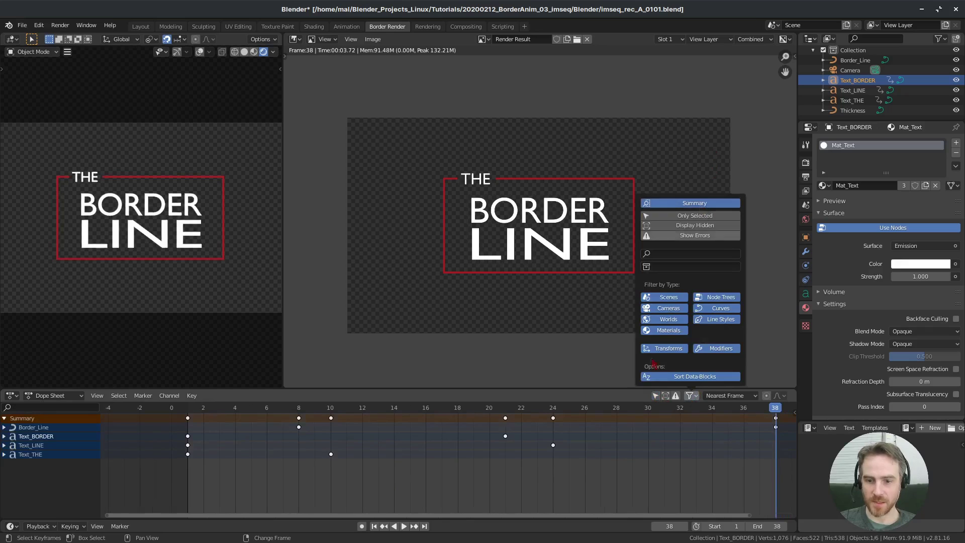
{"action": "left_click", "coordinate": [655, 395]}
{"action": "left_click", "coordinate": [656, 395]}
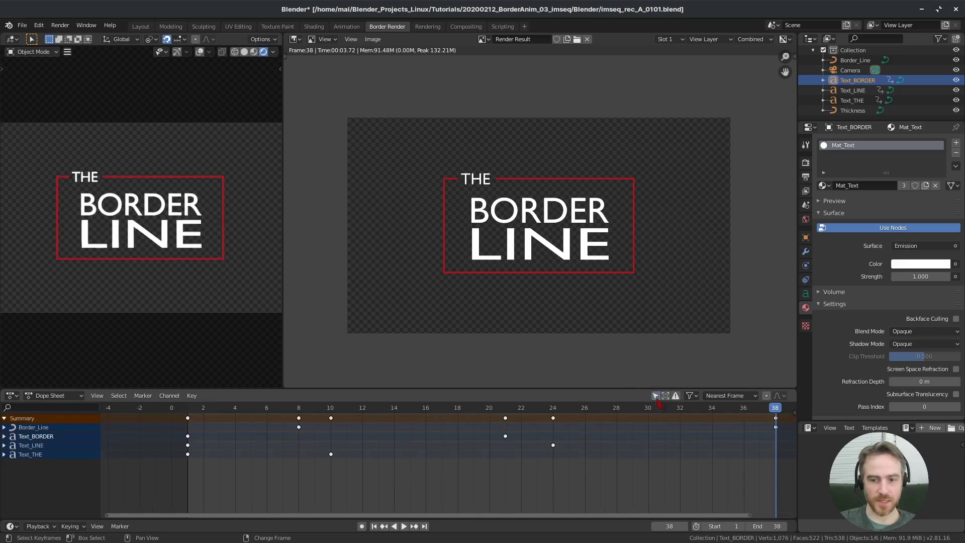
{"action": "left_click", "coordinate": [656, 396]}
{"action": "left_click", "coordinate": [675, 395]}
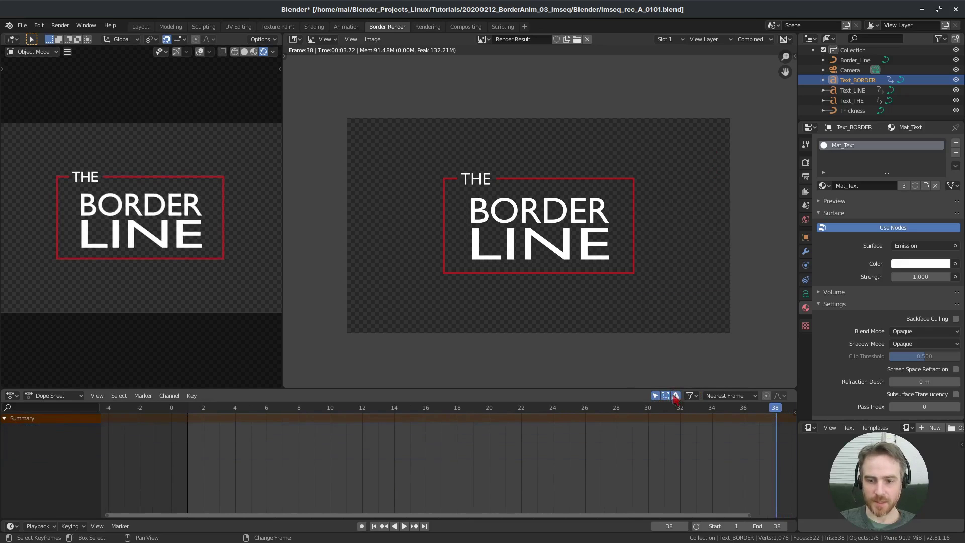
{"action": "left_click", "coordinate": [675, 395]}
{"action": "left_click", "coordinate": [676, 396]}
{"action": "left_click_drag", "start_coordinate": [675, 396], "coordinate": [656, 396]}
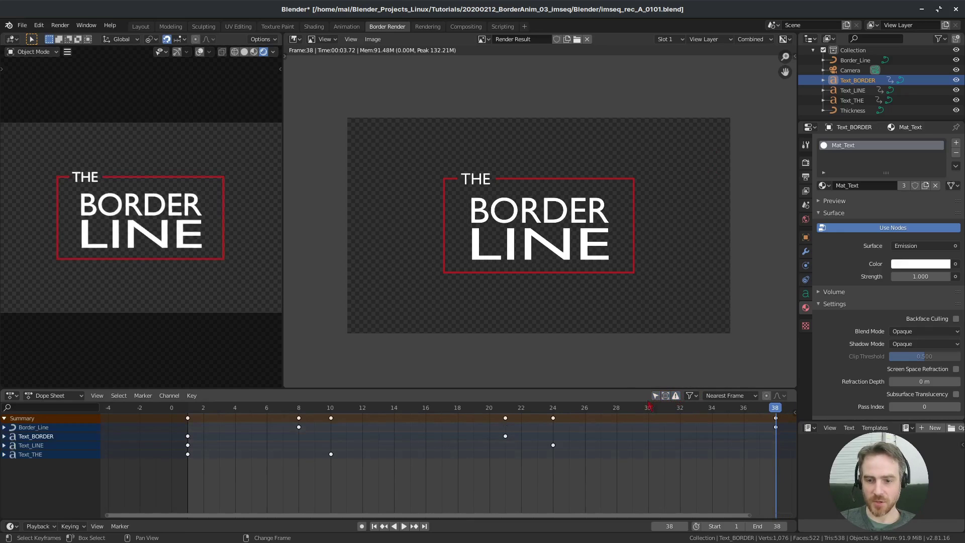
{"action": "left_click", "coordinate": [692, 396]}
{"action": "left_click", "coordinate": [694, 203]}
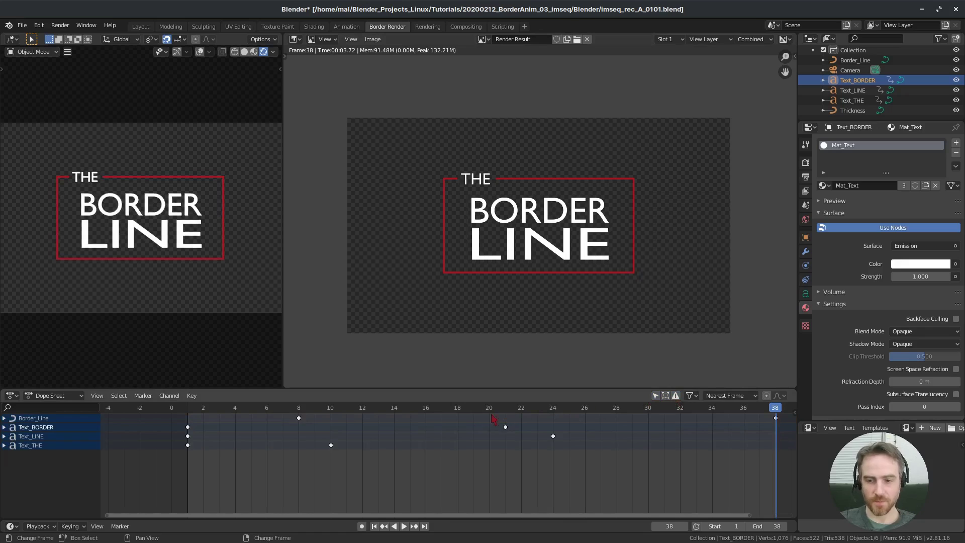
Play the animation from frame 1 and stop it at frame 6 while the words slide in.
{"action": "scroll", "coordinate": [245, 433], "scroll_direction": "right", "scroll_amount": 3, "text": "ctrl"}
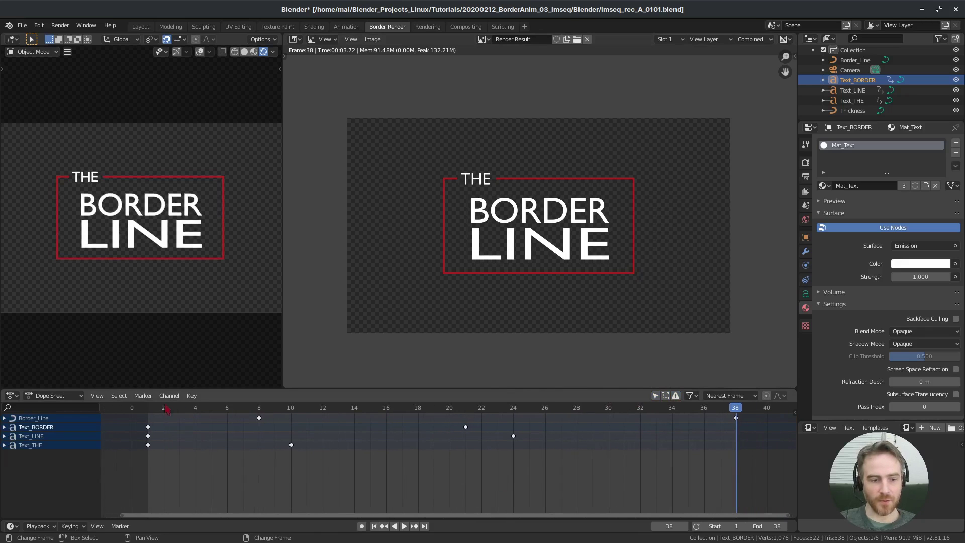
{"action": "key", "text": "shift+Left"}
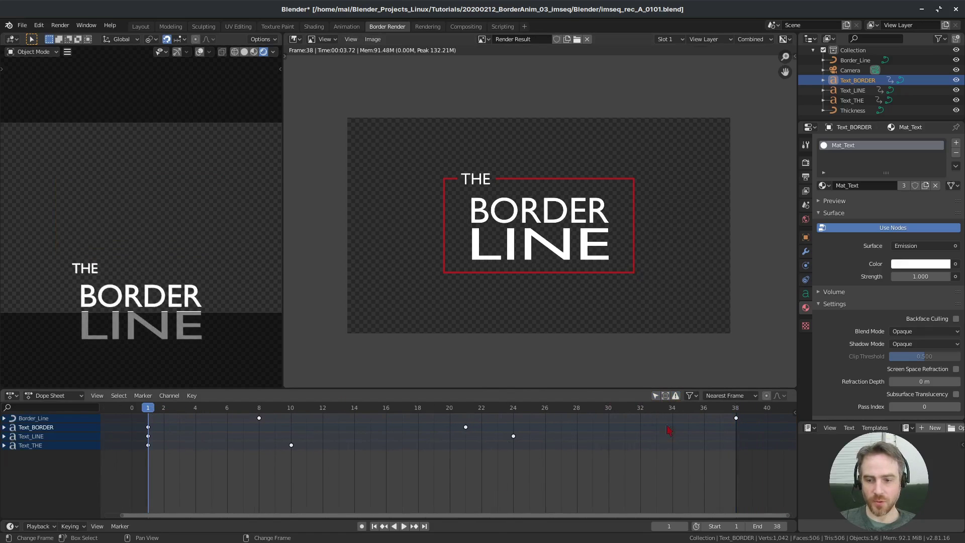
{"action": "key", "text": "space"}
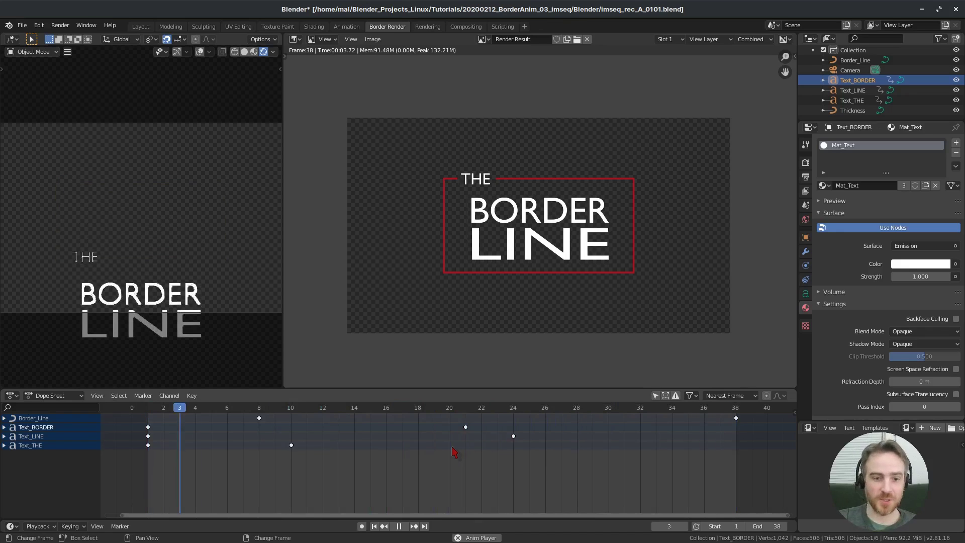
{"action": "key", "text": "space"}
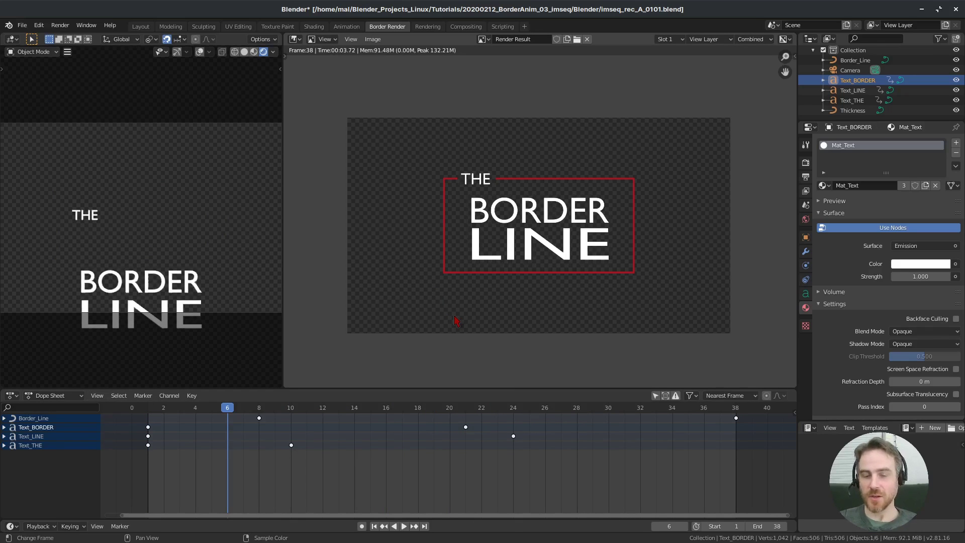
Show Output Properties with Dimensions collapsed and the /tmp/ output path ready for editing.
{"action": "left_click", "coordinate": [806, 178]}
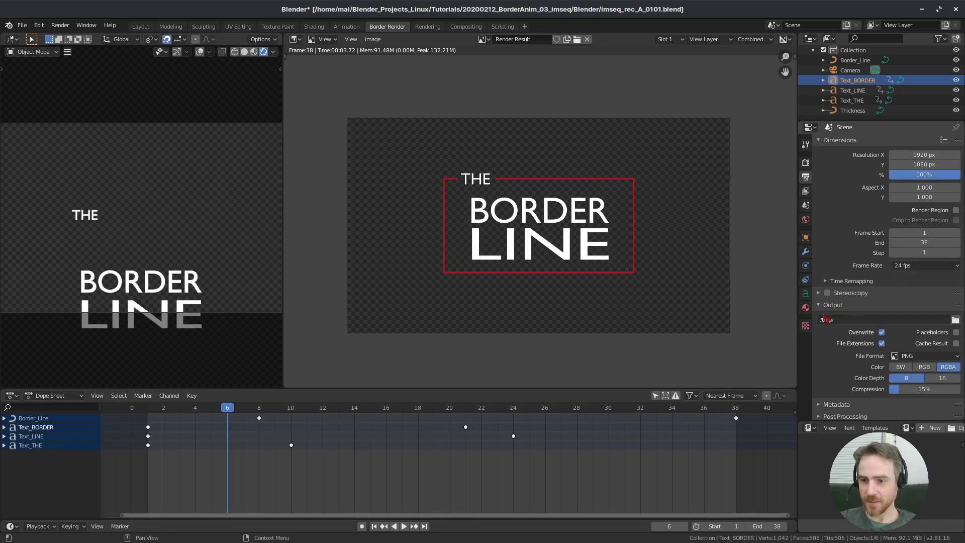
{"action": "left_click", "coordinate": [833, 142]}
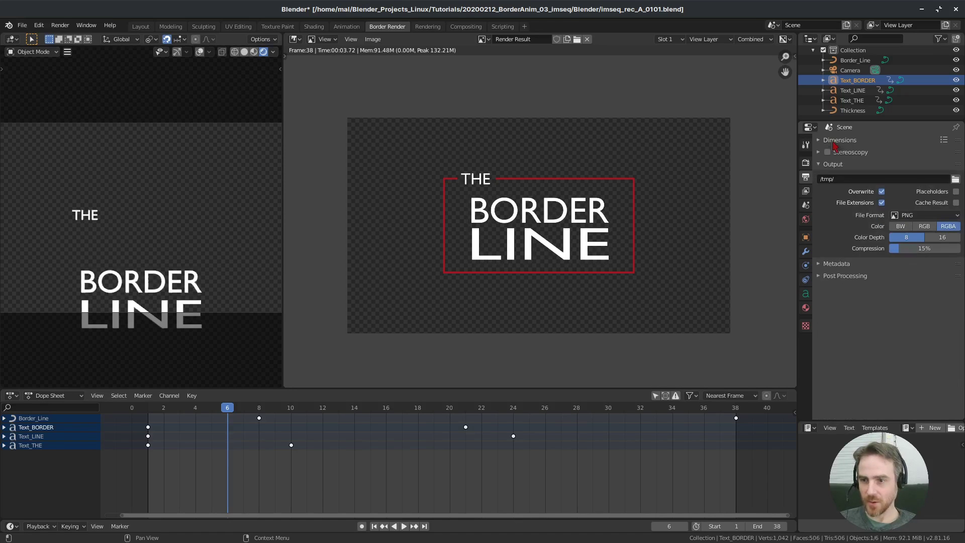
{"action": "left_click", "coordinate": [841, 180]}
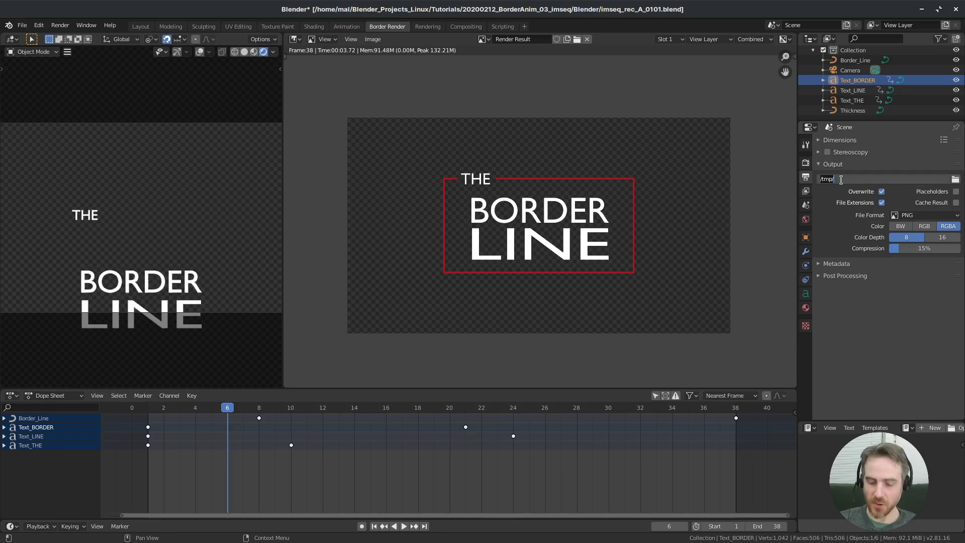
Enter //imseq/border_line_01/border_lin_01_ as the render output path.
{"action": "type", "text": "//"}
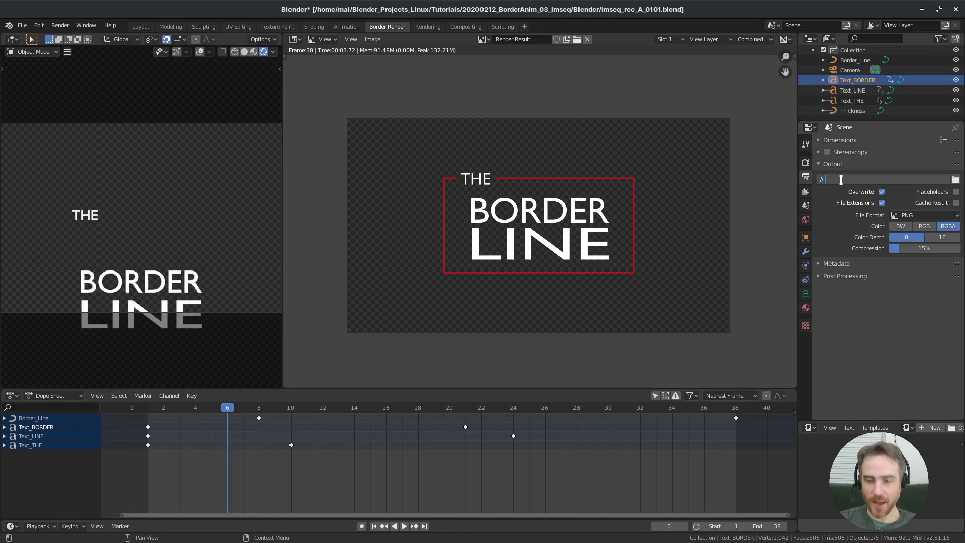
{"action": "type", "text": "imseq"}
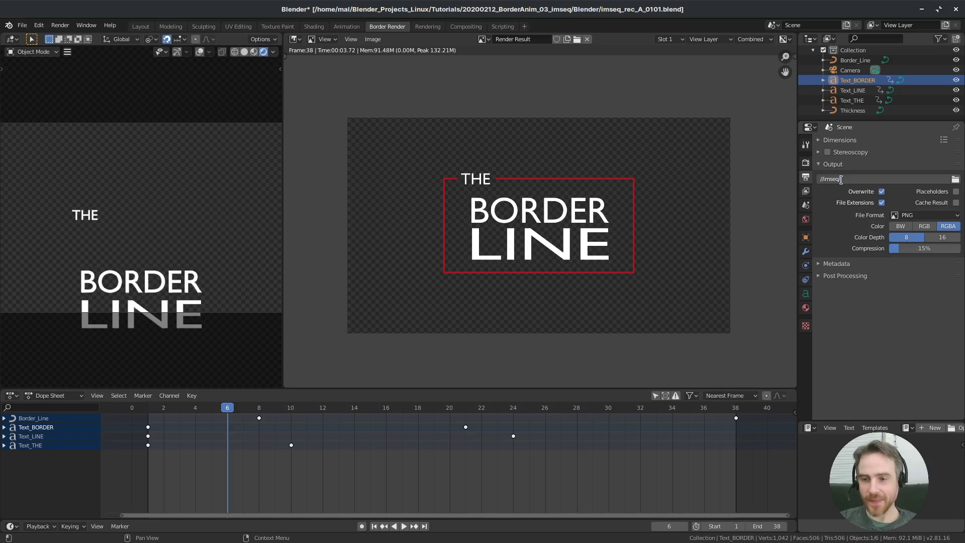
{"action": "type", "text": "/borde"}
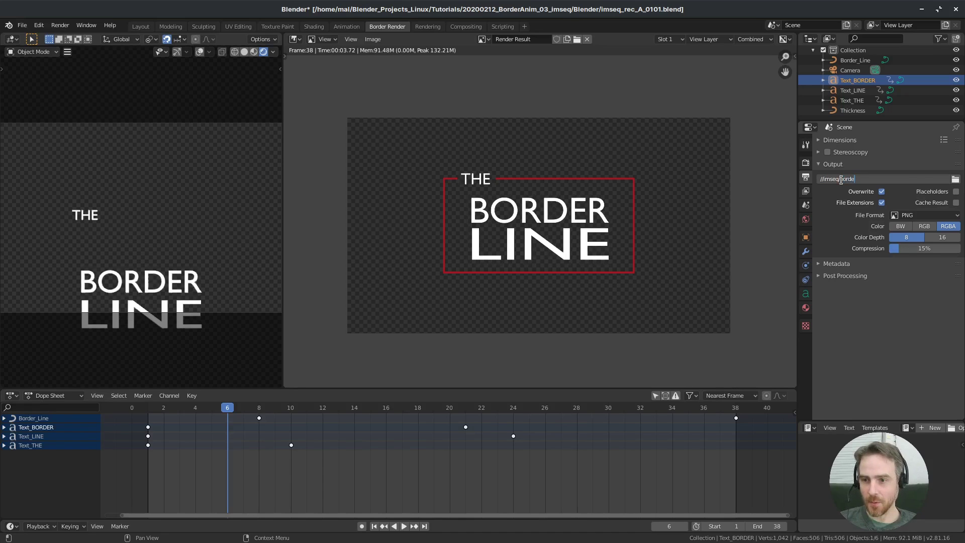
{"action": "type", "text": "r_line_01/"}
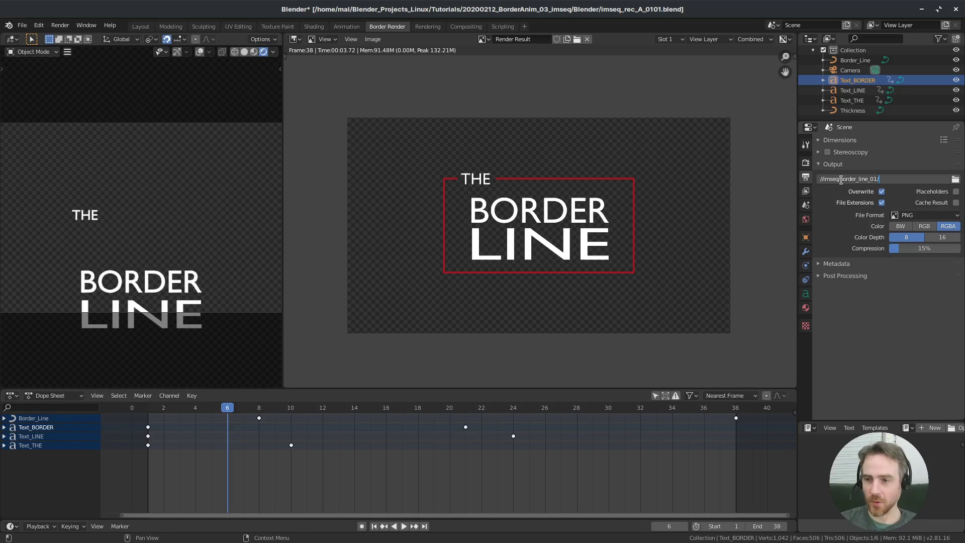
{"action": "type", "text": "border_"}
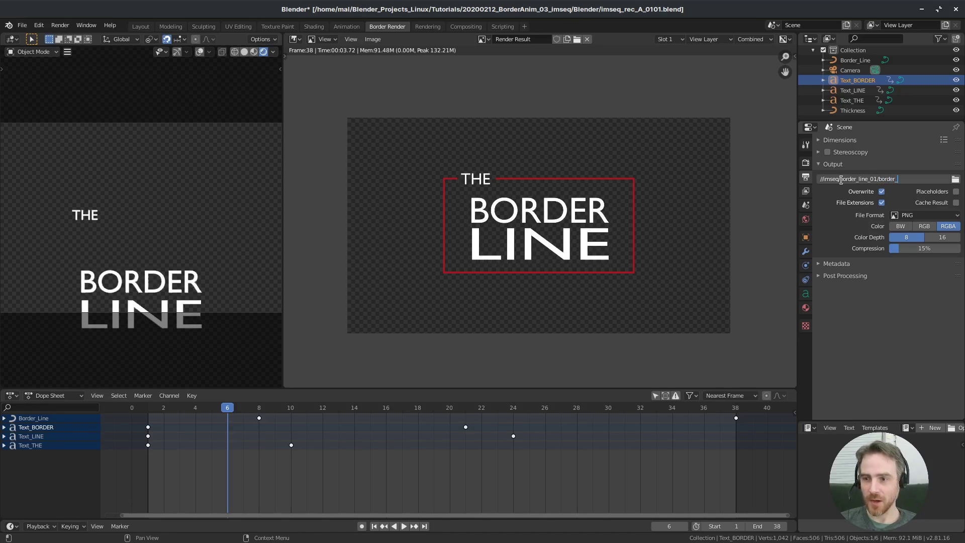
{"action": "type", "text": "lin_0"}
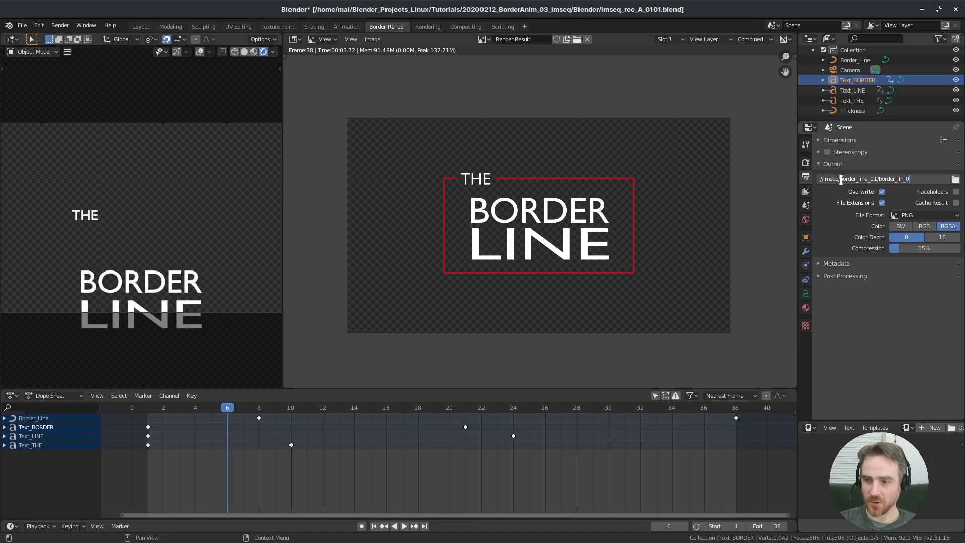
{"action": "type", "text": "1_"}
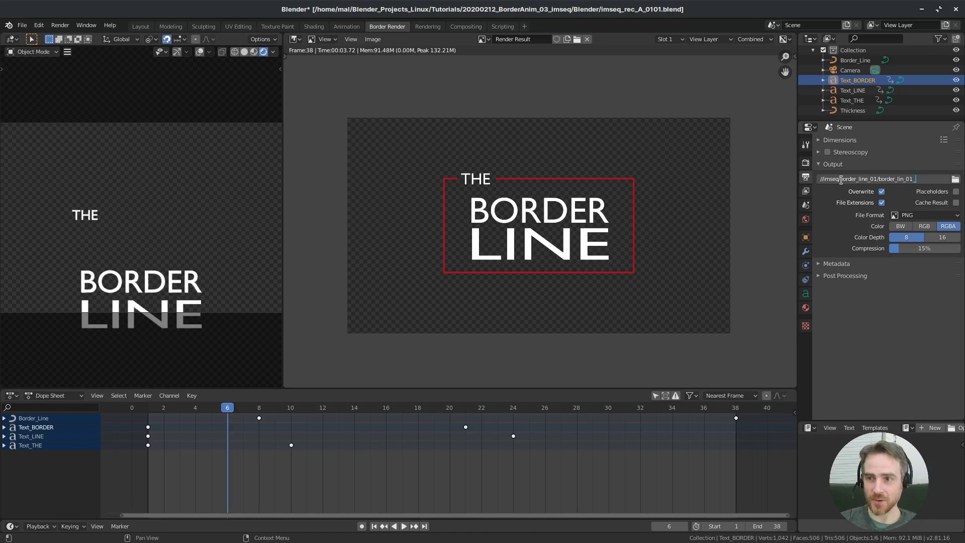
{"action": "key", "text": "Return"}
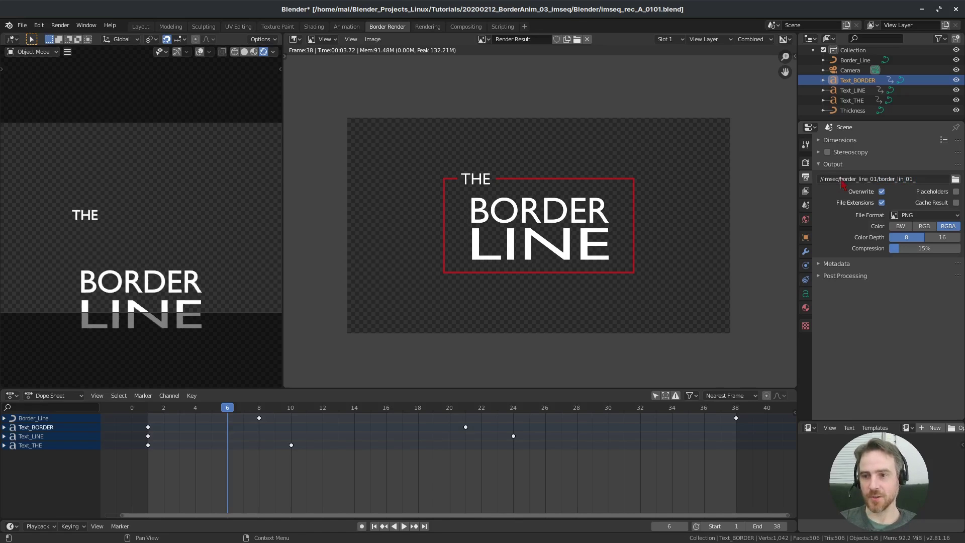
Add the missing 'e' so the output prefix reads border_line_01_, then recheck the path.
{"action": "left_click", "coordinate": [895, 181]}
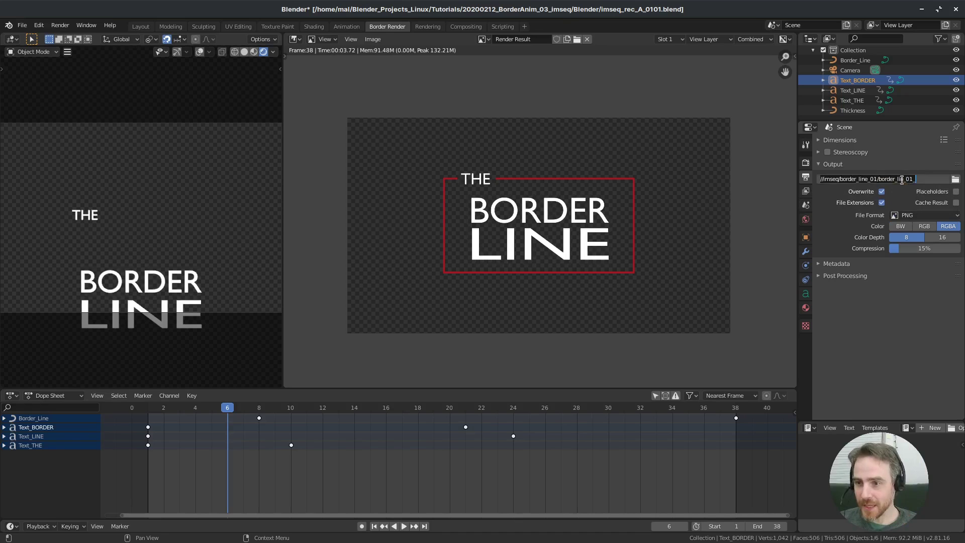
{"action": "left_click", "coordinate": [901, 179]}
{"action": "type", "text": "e"}
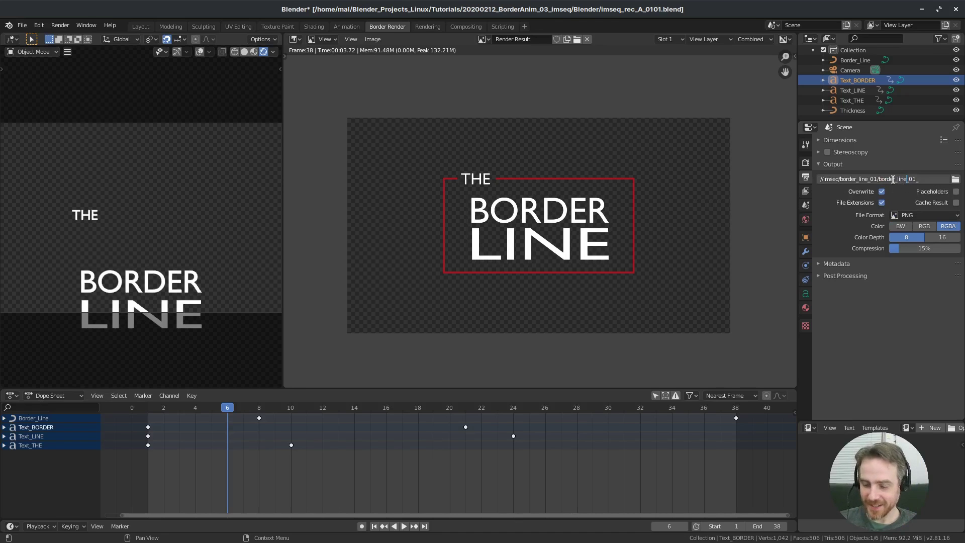
{"action": "key", "text": "Return"}
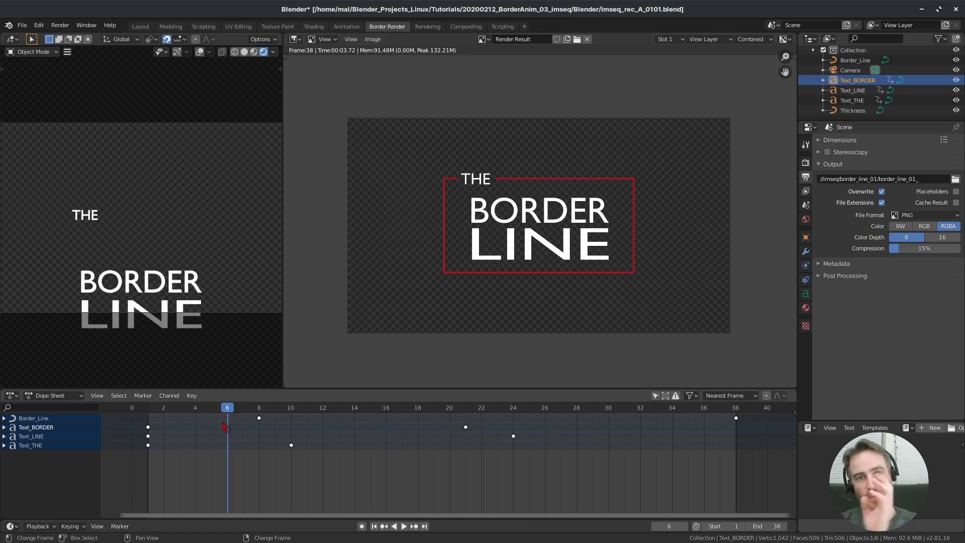
{"action": "left_click", "coordinate": [930, 179]}
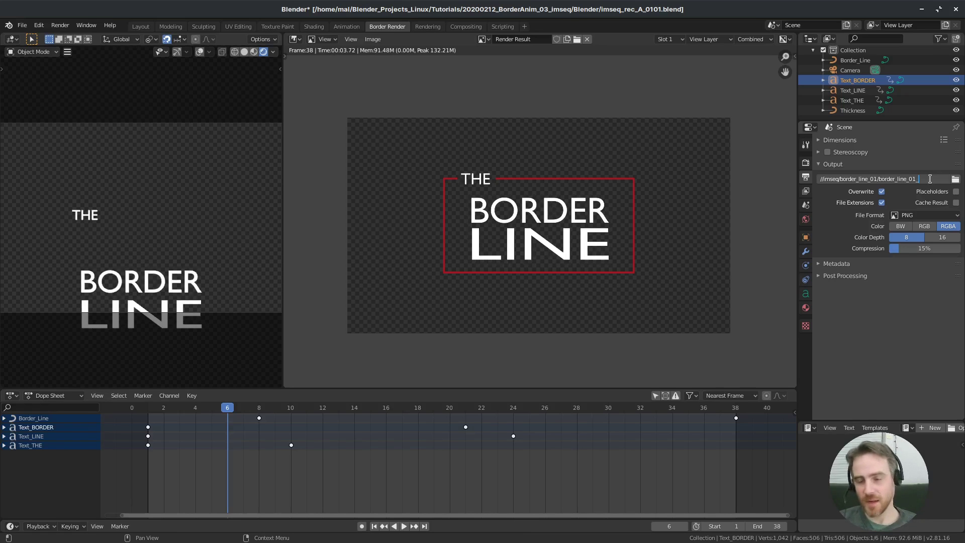
{"action": "key", "text": "Return"}
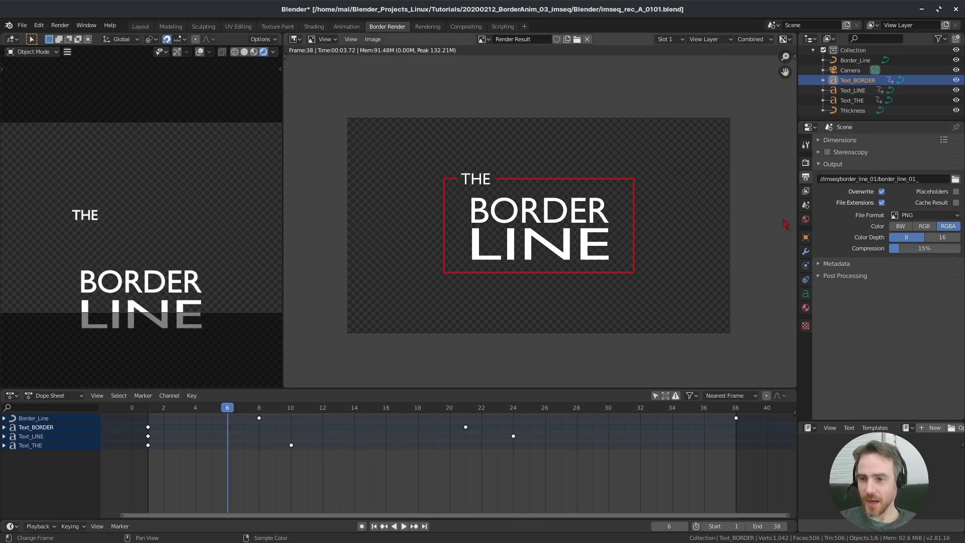
Turn off Overwrite and keep PNG as the output file format.
{"action": "left_click", "coordinate": [882, 191]}
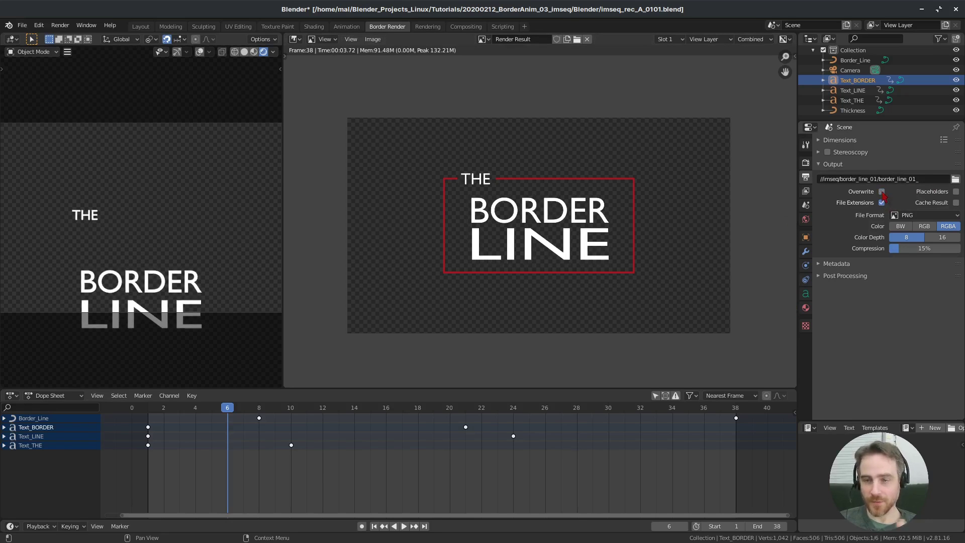
{"action": "left_click", "coordinate": [921, 216]}
{"action": "left_click", "coordinate": [923, 217]}
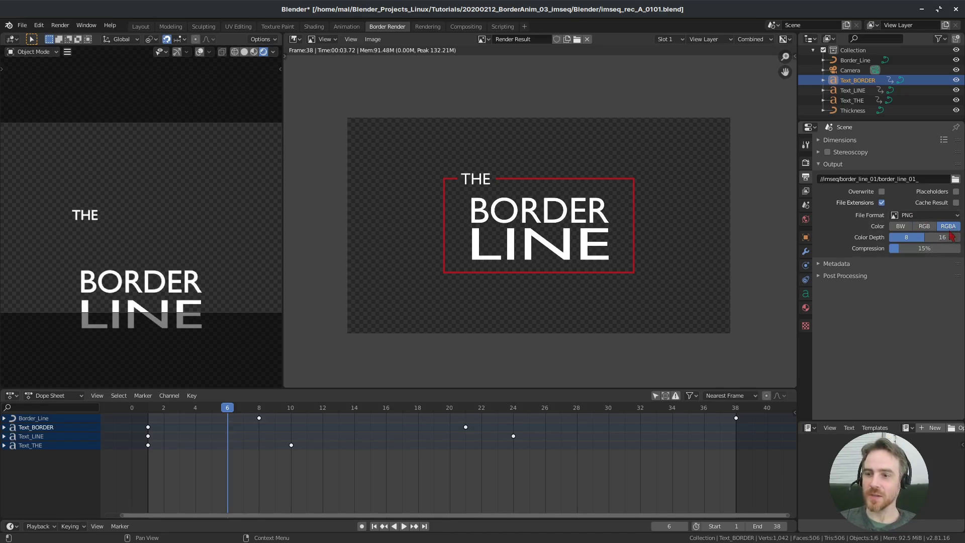
Toggle the colour output to RGB and back to RGBA to keep transparency.
{"action": "left_click", "coordinate": [900, 226]}
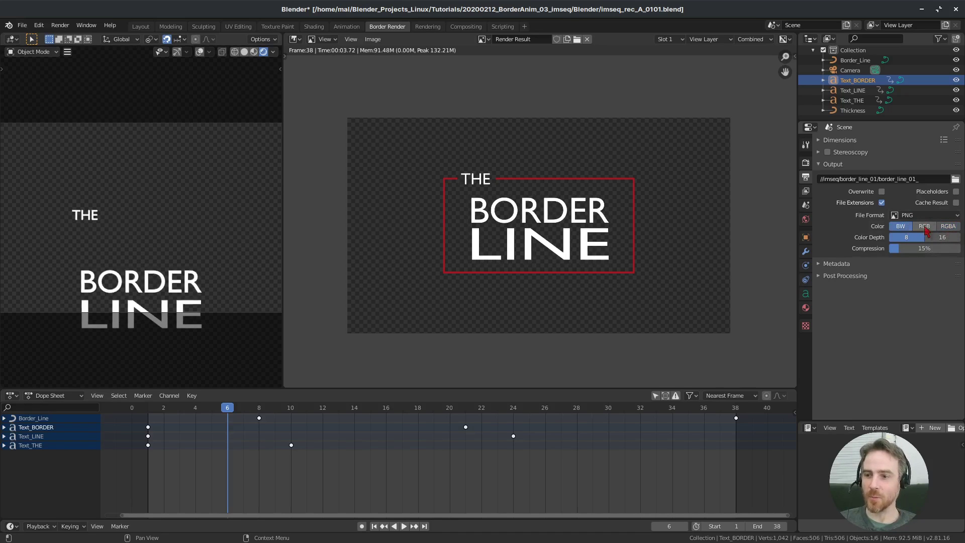
{"action": "left_click", "coordinate": [924, 226]}
{"action": "left_click", "coordinate": [948, 227]}
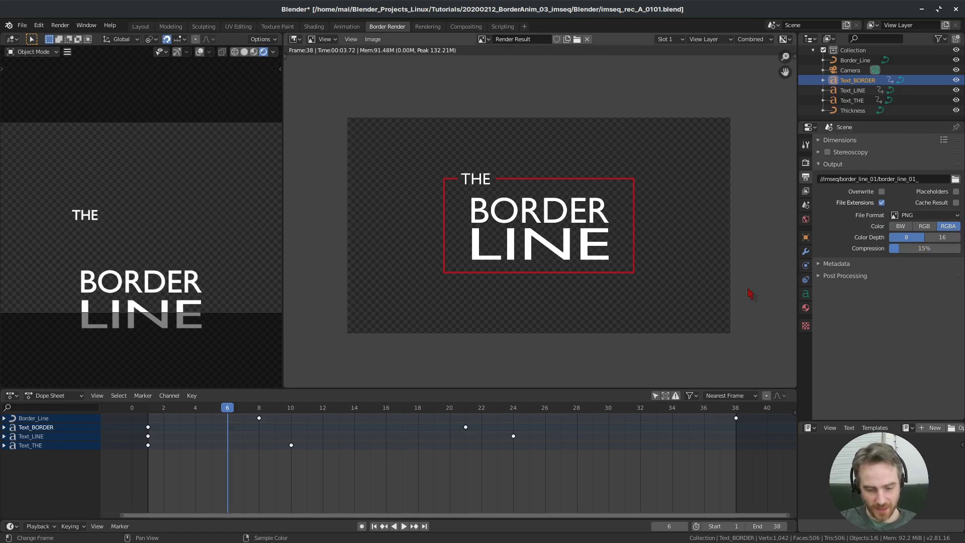
Save the project as the incremented version imseq_rec_A_0102.blend.
{"action": "key", "text": "ctrl+shift+s"}
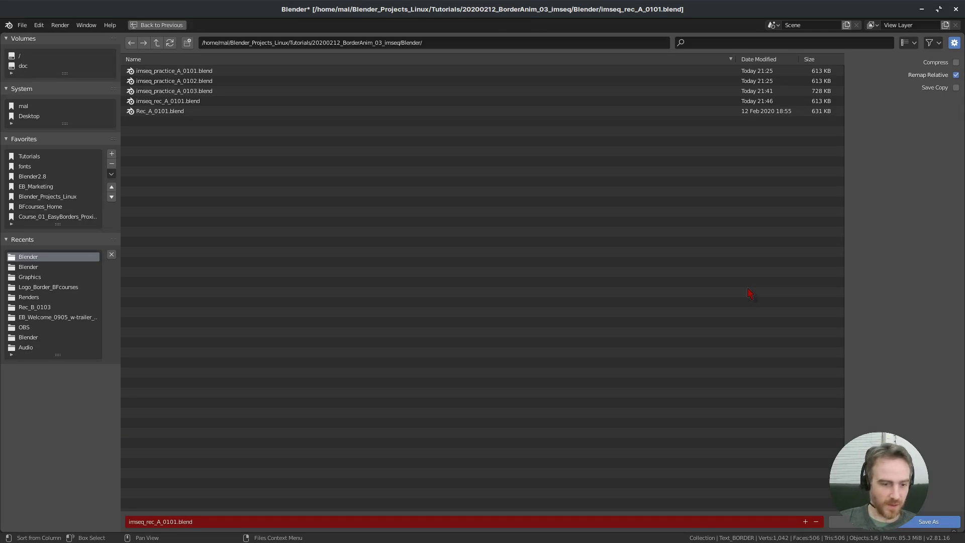
{"action": "key", "text": "KP_Add"}
{"action": "key", "text": "Return"}
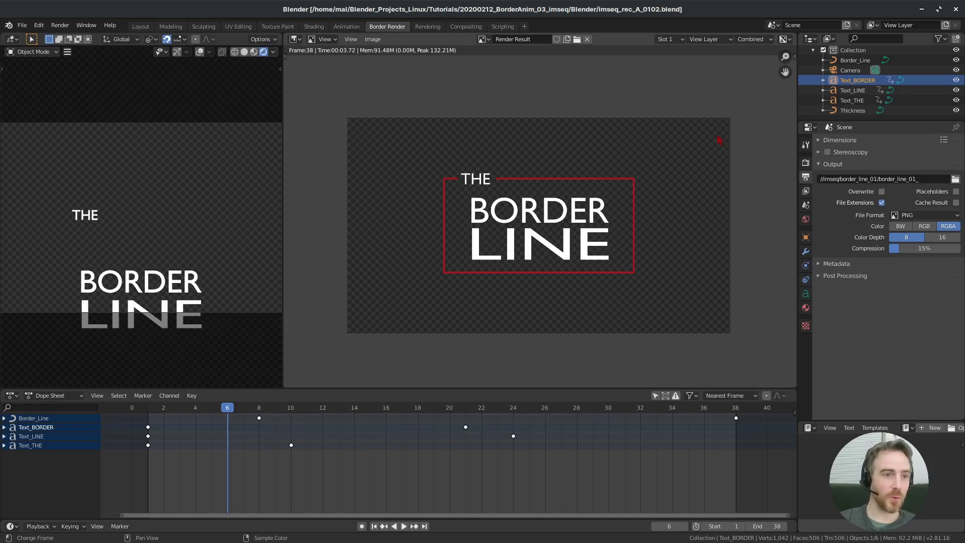
Launch Render Animation from the Render menu, starting at frame 1.
{"action": "left_click", "coordinate": [68, 27]}
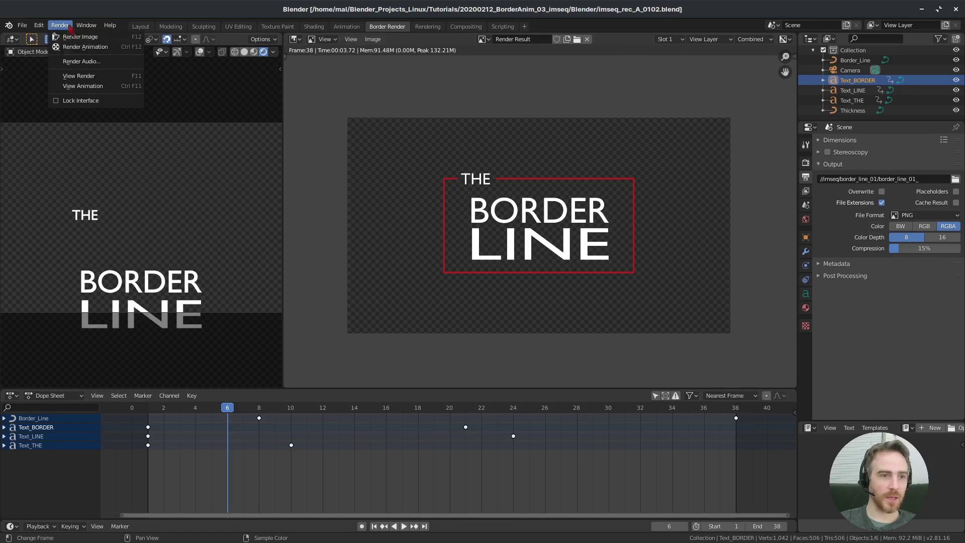
{"action": "left_click", "coordinate": [124, 47]}
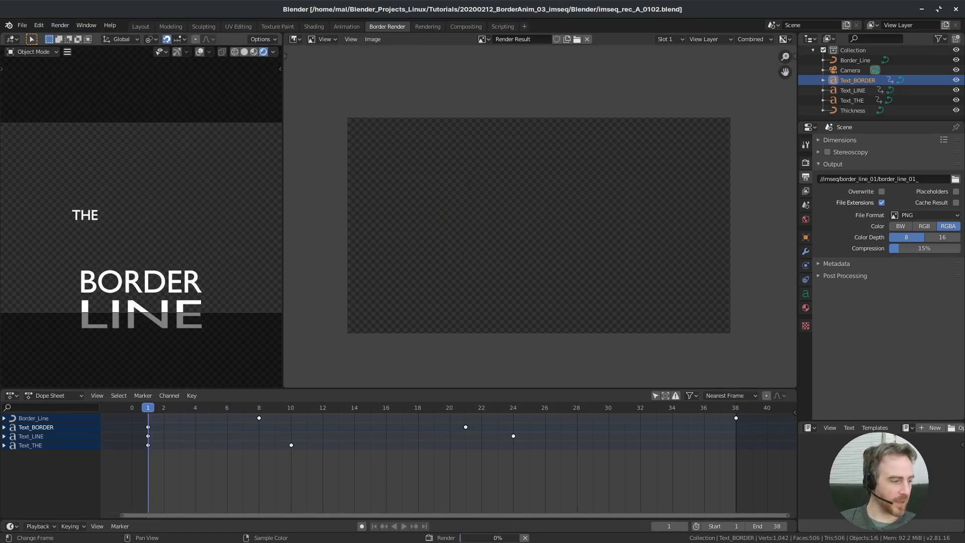
In Files, go to Blender > imseq > border_line_01 and view the rendered frames as thumbnails.
{"action": "key", "text": "alt+Tab"}
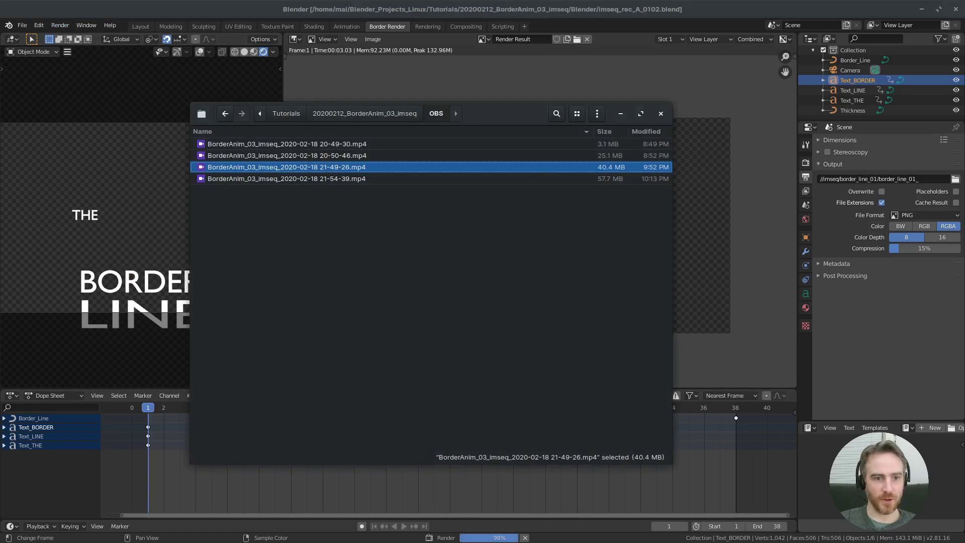
{"action": "left_click", "coordinate": [371, 113]}
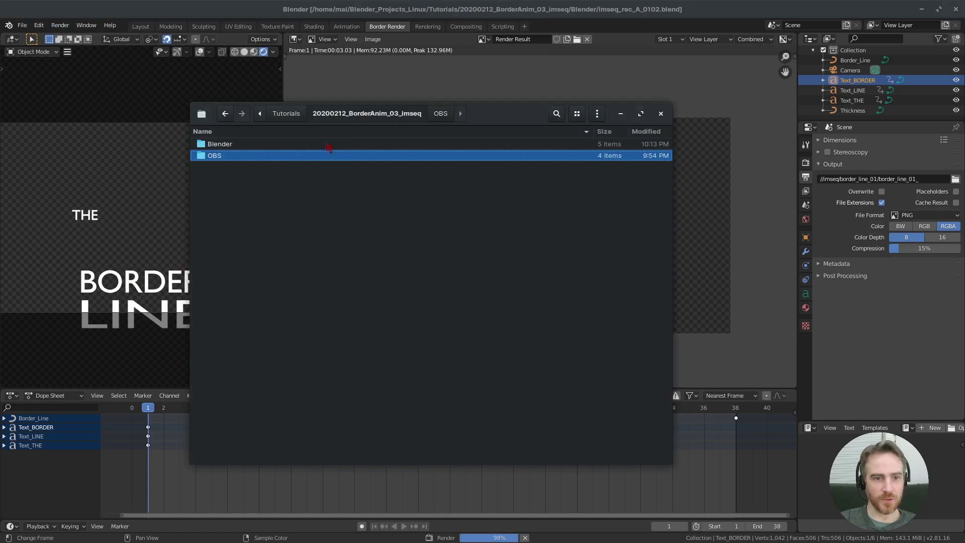
{"action": "left_click", "coordinate": [227, 145]}
{"action": "double_click", "coordinate": [227, 144]}
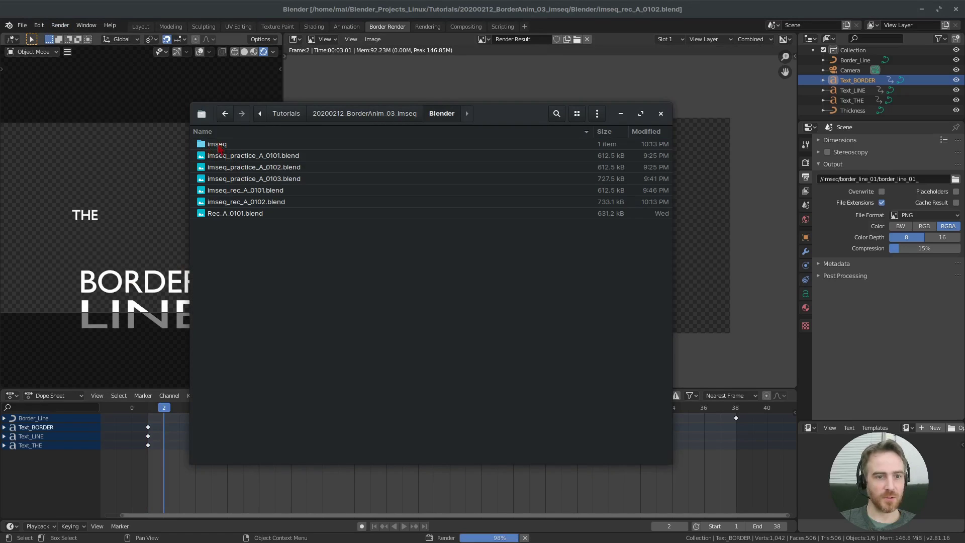
{"action": "double_click", "coordinate": [217, 146]}
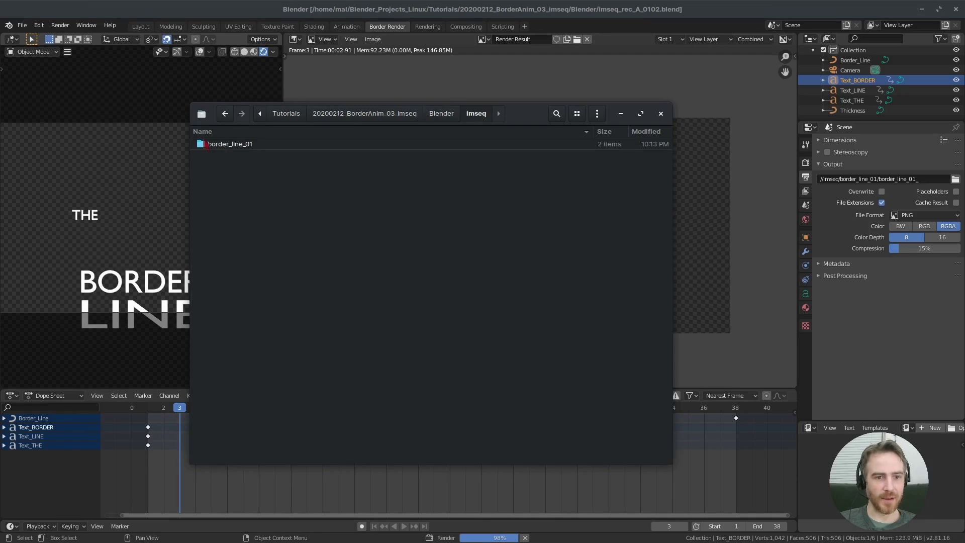
{"action": "double_click", "coordinate": [245, 145]}
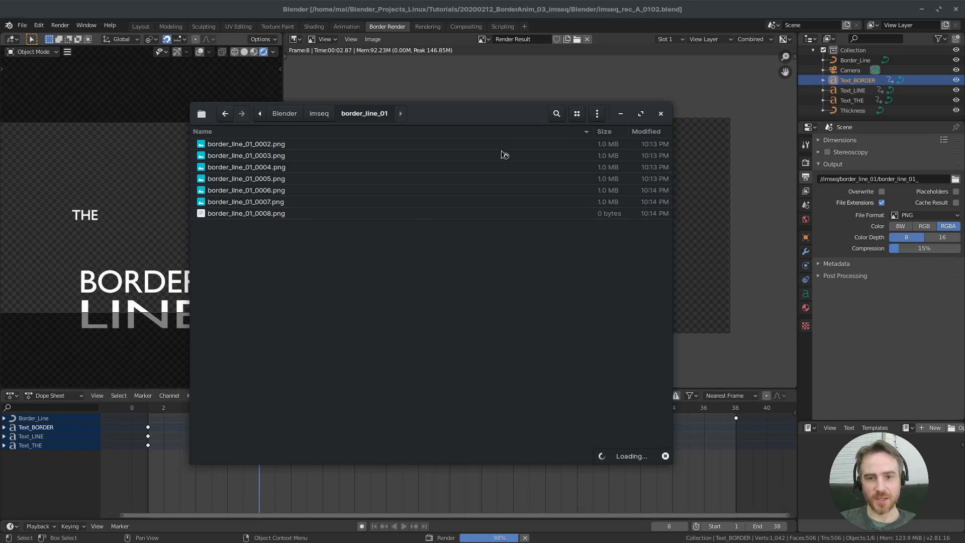
{"action": "left_click", "coordinate": [577, 113]}
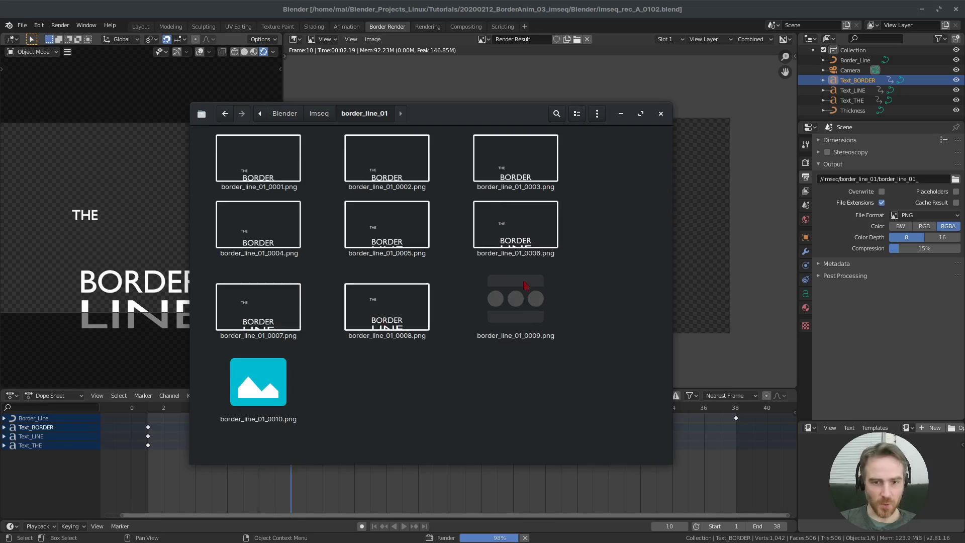
Return to Blender and let the render proceed to frame 36 of 38.
{"action": "left_click", "coordinate": [625, 12]}
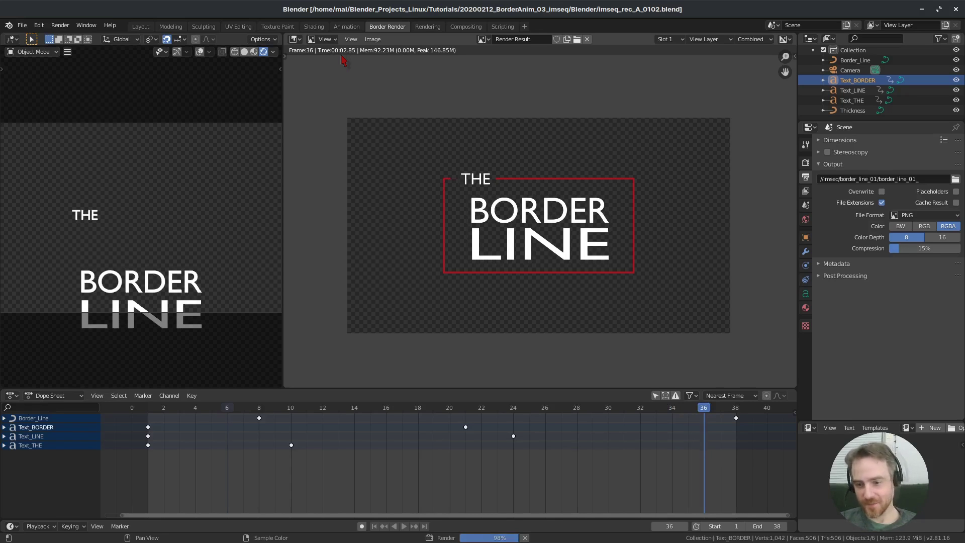
Back in Files, select rendered frames 0006 and 0010 to inspect them.
{"action": "key", "text": "alt+Tab"}
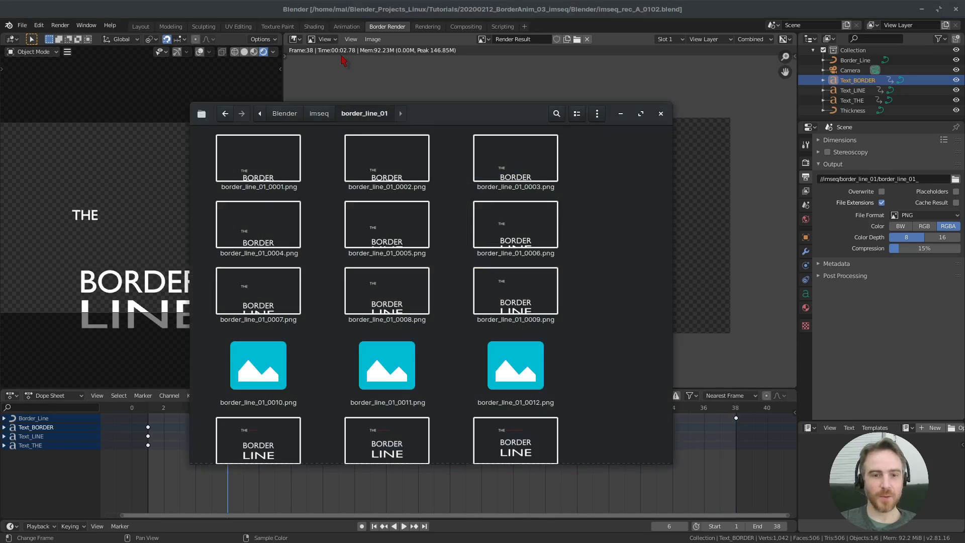
{"action": "left_click", "coordinate": [536, 255]}
{"action": "scroll", "coordinate": [533, 254], "scroll_direction": "down", "scroll_amount": 10}
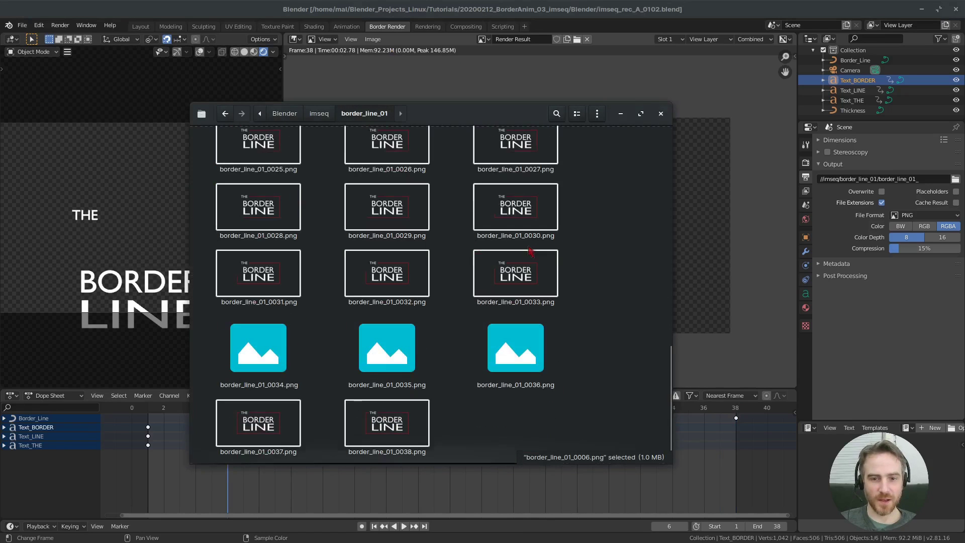
{"action": "scroll", "coordinate": [530, 250], "scroll_direction": "up", "scroll_amount": 10}
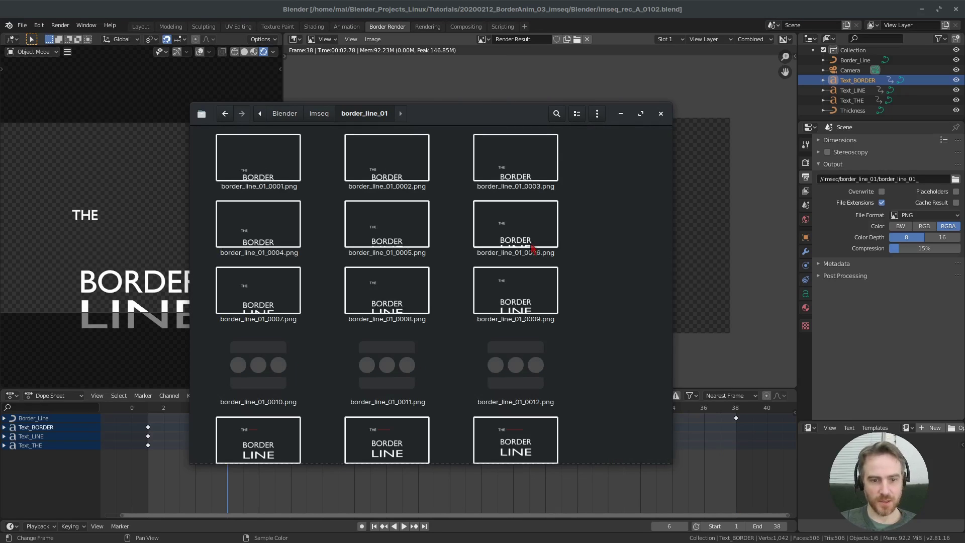
{"action": "left_click", "coordinate": [257, 364]}
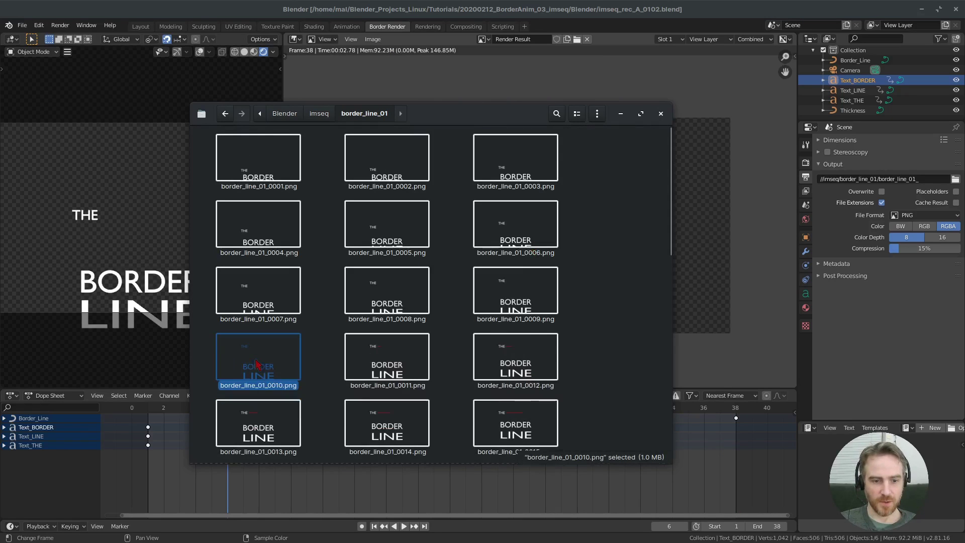
Scroll the thumbnail grid and pick frame border_line_01_0020.png for viewing.
{"action": "scroll", "coordinate": [329, 277], "scroll_direction": "down", "scroll_amount": 4}
{"action": "scroll", "coordinate": [329, 276], "scroll_direction": "up", "scroll_amount": 4}
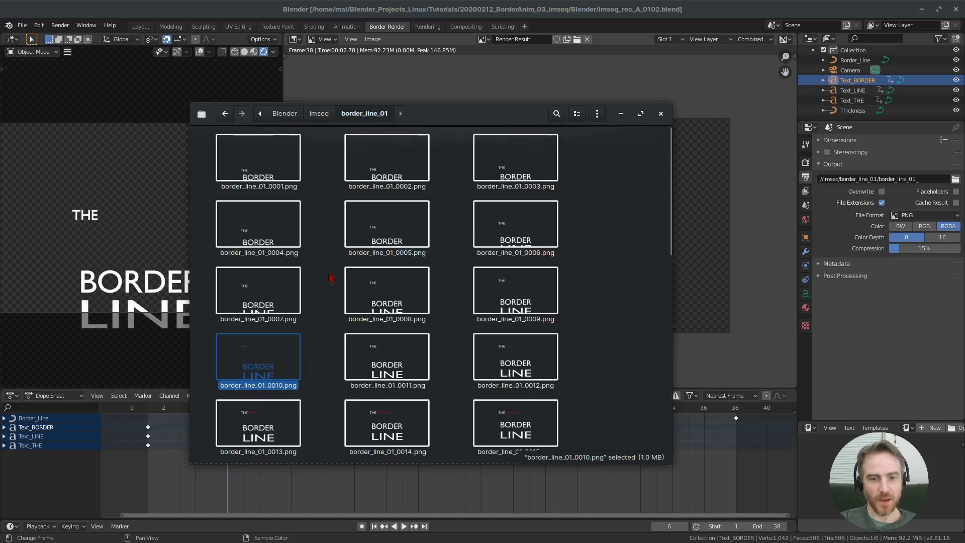
{"action": "scroll", "coordinate": [329, 277], "scroll_direction": "down", "scroll_amount": 8}
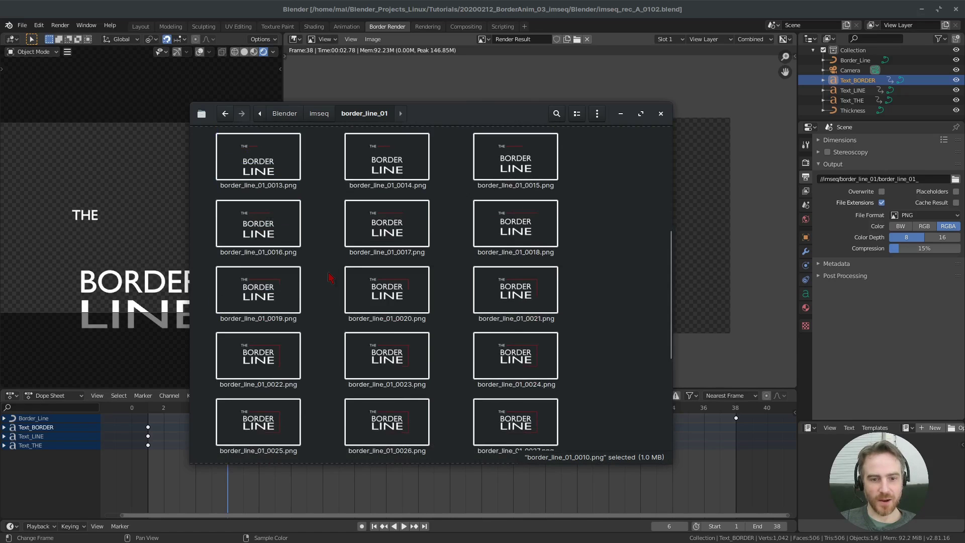
{"action": "scroll", "coordinate": [329, 276], "scroll_direction": "down", "scroll_amount": 4}
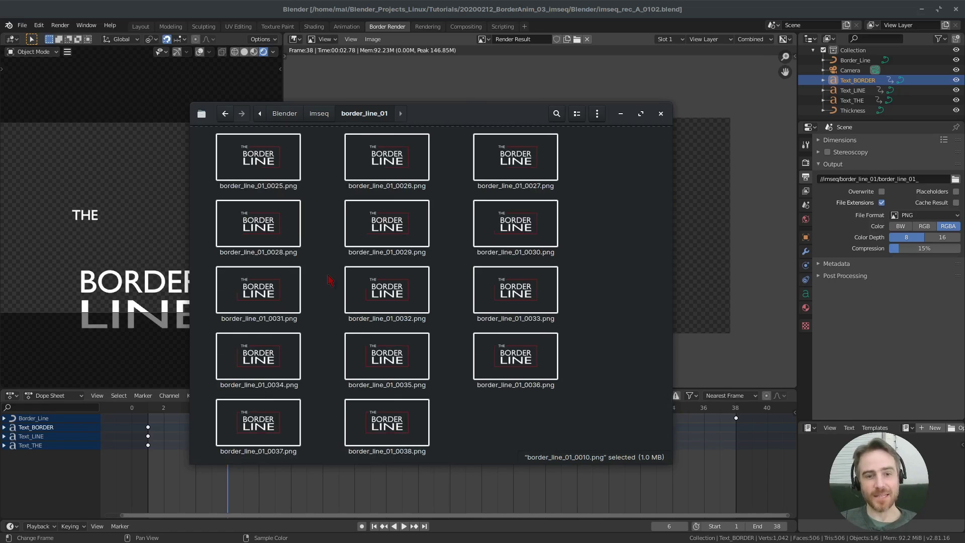
{"action": "scroll", "coordinate": [320, 268], "scroll_direction": "up", "scroll_amount": 5}
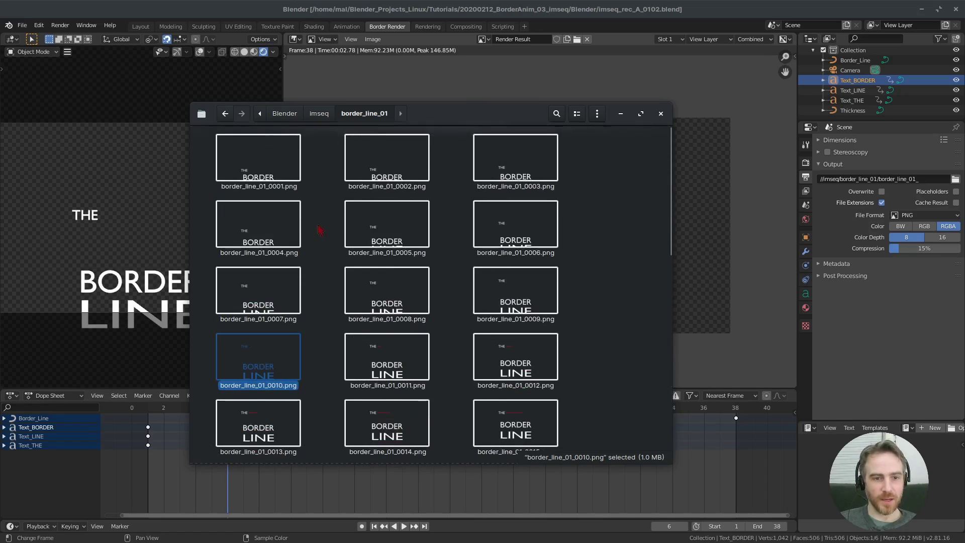
{"action": "scroll", "coordinate": [315, 242], "scroll_direction": "down", "scroll_amount": 2}
{"action": "left_click", "coordinate": [397, 194]}
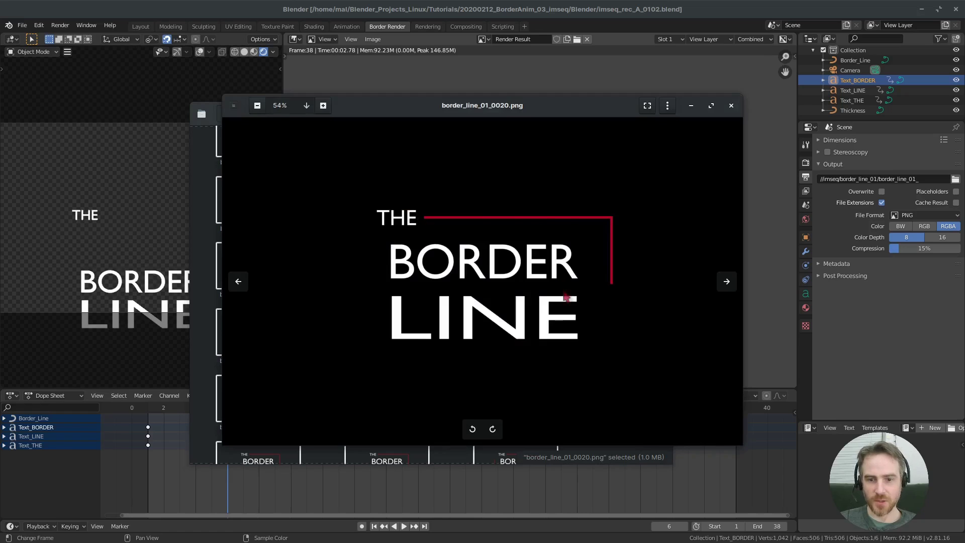
Set the viewer's Transparent Parts preference to 'As check pattern' and drag the Preferences dialog off the image.
{"action": "left_click", "coordinate": [234, 106]}
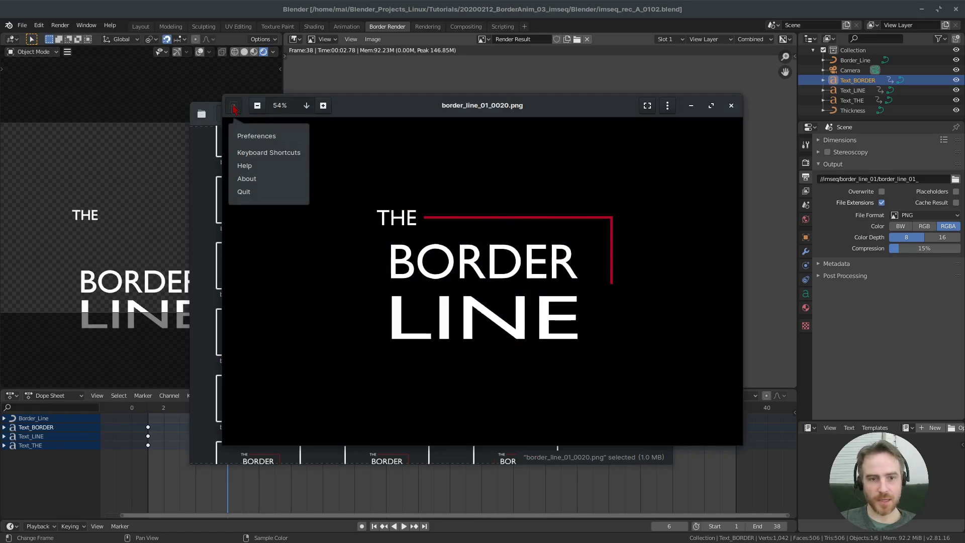
{"action": "left_click", "coordinate": [253, 136]}
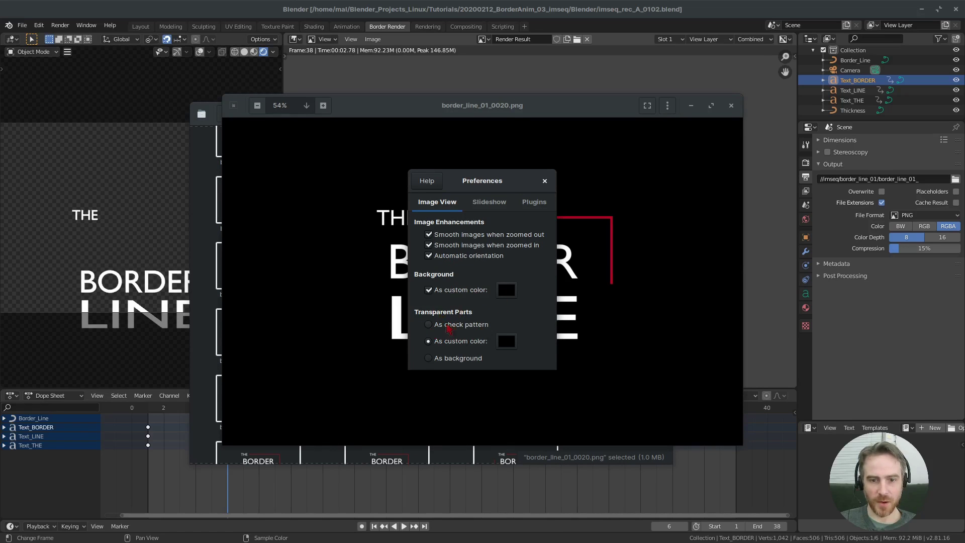
{"action": "left_click", "coordinate": [448, 327]}
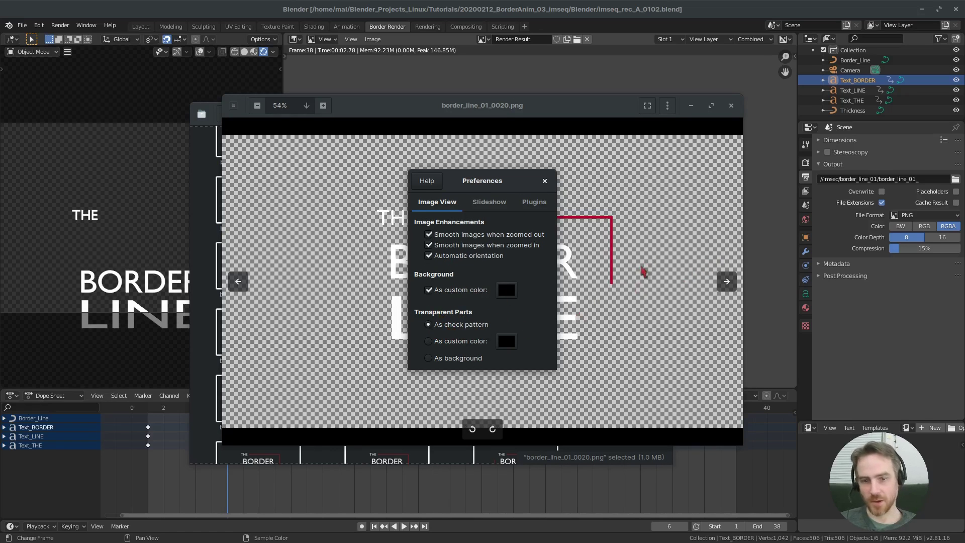
{"action": "left_click_drag", "start_coordinate": [470, 180], "coordinate": [331, 180]}
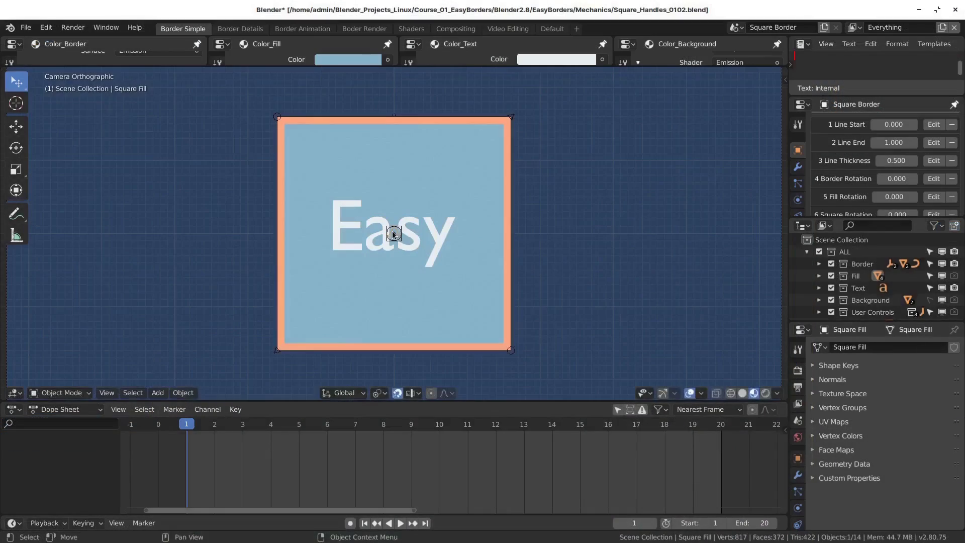
Slide the blue square fill to the right.
{"action": "left_click_drag", "start_coordinate": [393, 234], "coordinate": [190, 232]}
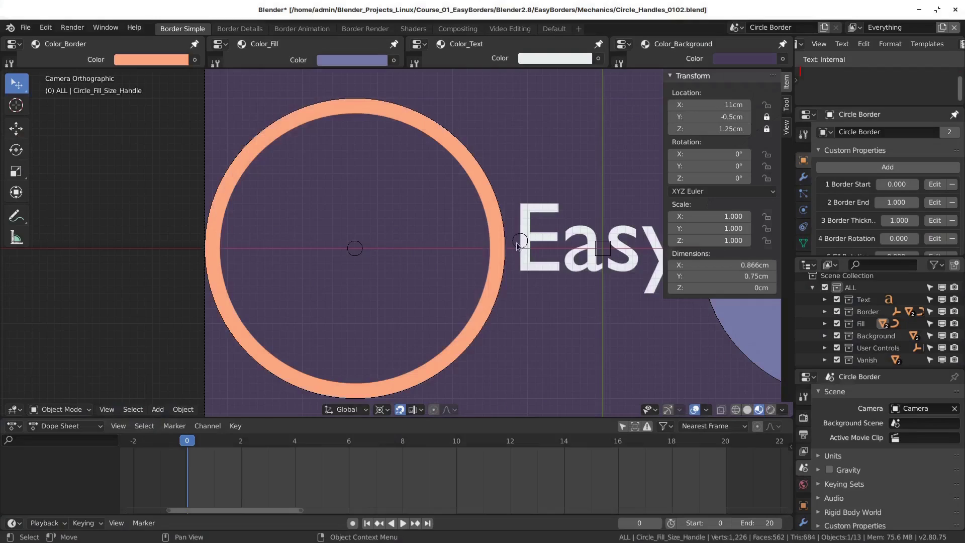
Shrink the circle, nearly close the ring, turn the background purple, rotate and thicken the orange border.
{"action": "left_click", "coordinate": [517, 245]}
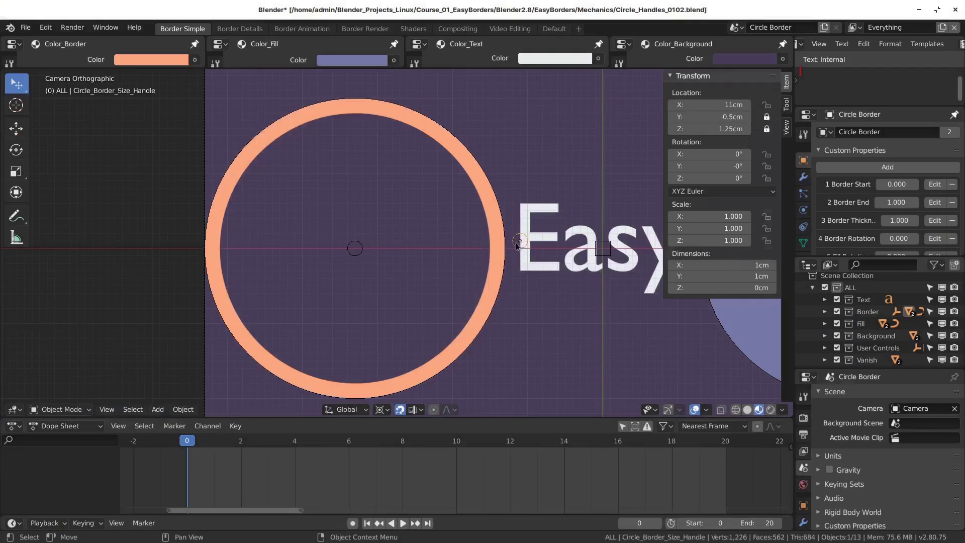
{"action": "key", "text": "g"}
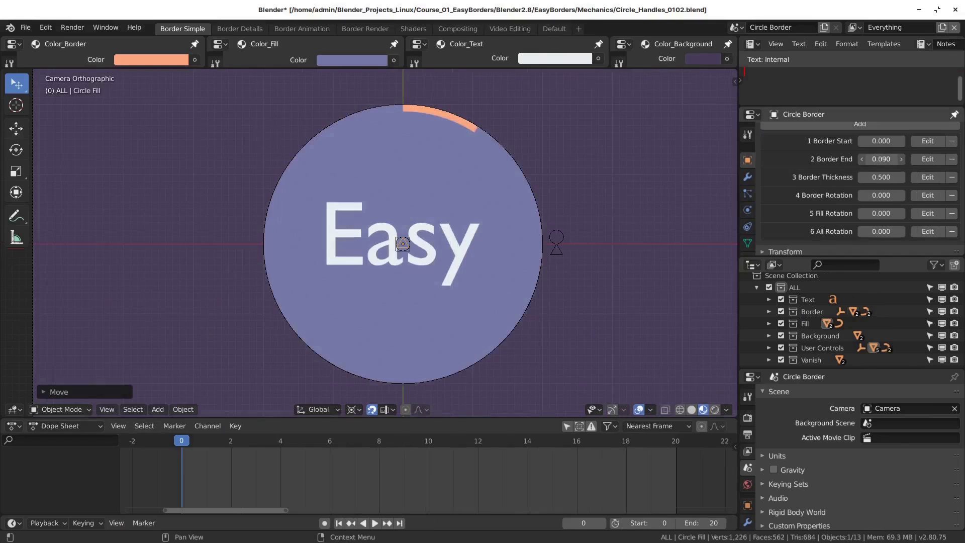
{"action": "left_click_drag", "start_coordinate": [881, 159], "coordinate": [904, 158]}
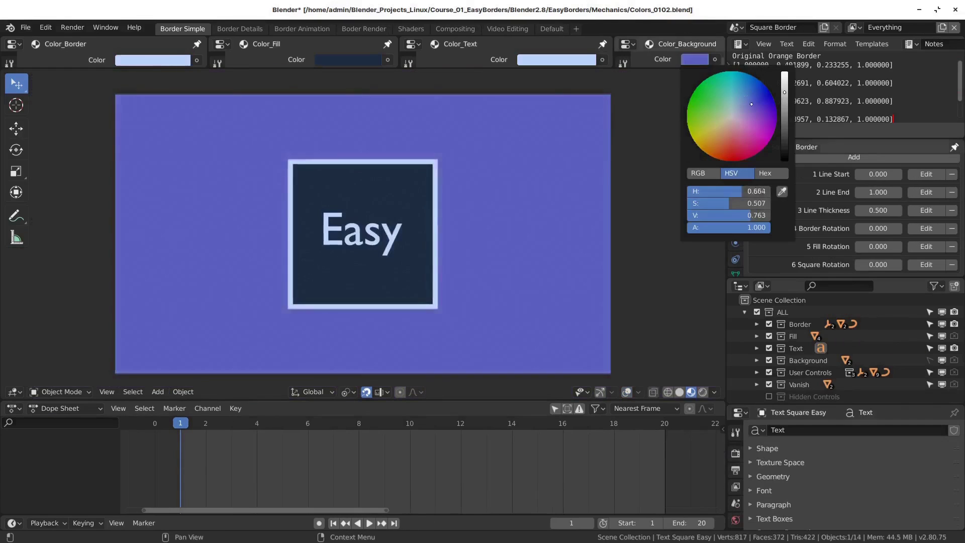
{"action": "left_click_drag", "start_coordinate": [739, 191], "coordinate": [746, 191]}
{"action": "left_click_drag", "start_coordinate": [887, 197], "coordinate": [859, 197]}
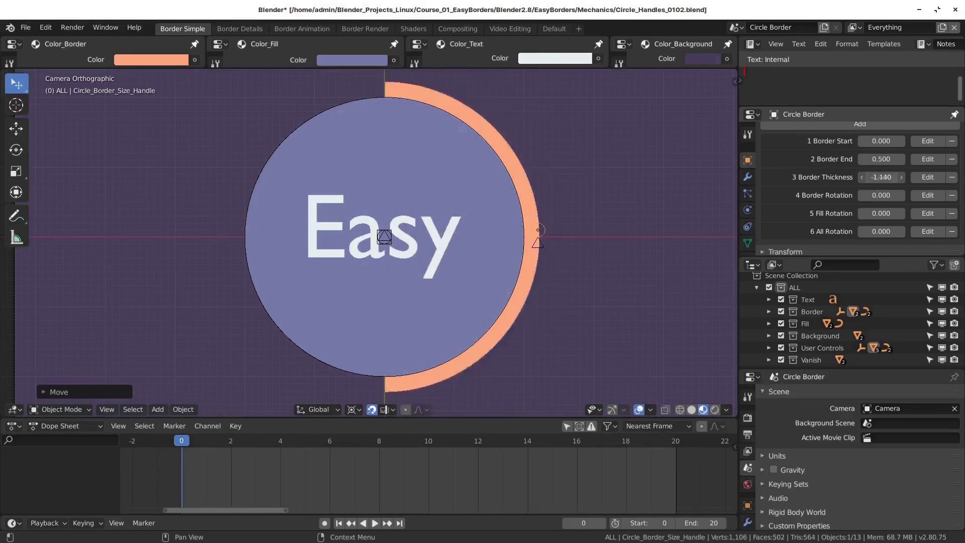
{"action": "left_click_drag", "start_coordinate": [877, 176], "coordinate": [889, 176]}
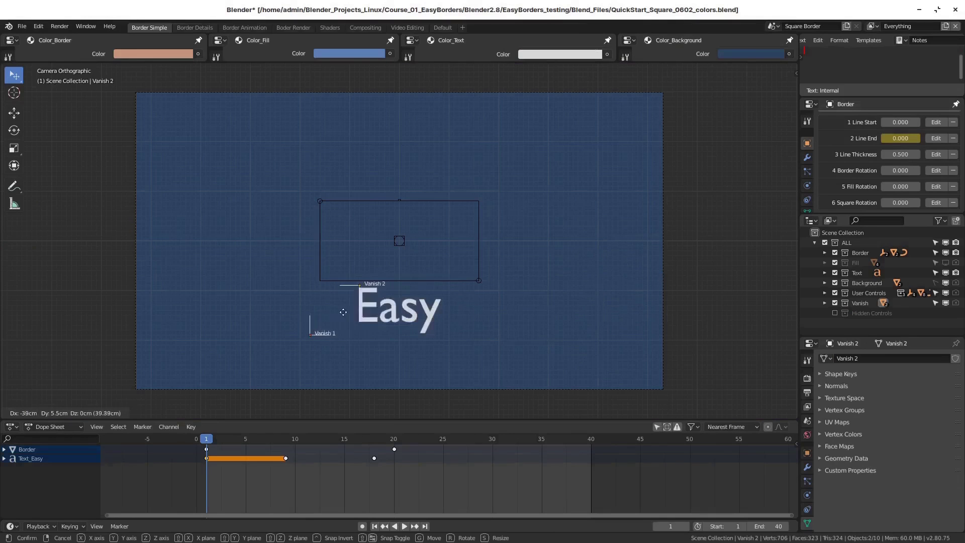
Move the Vanish 2 and Vanish 1 empties across the word Easy and play the animation.
{"action": "left_click_drag", "start_coordinate": [343, 312], "coordinate": [442, 308]}
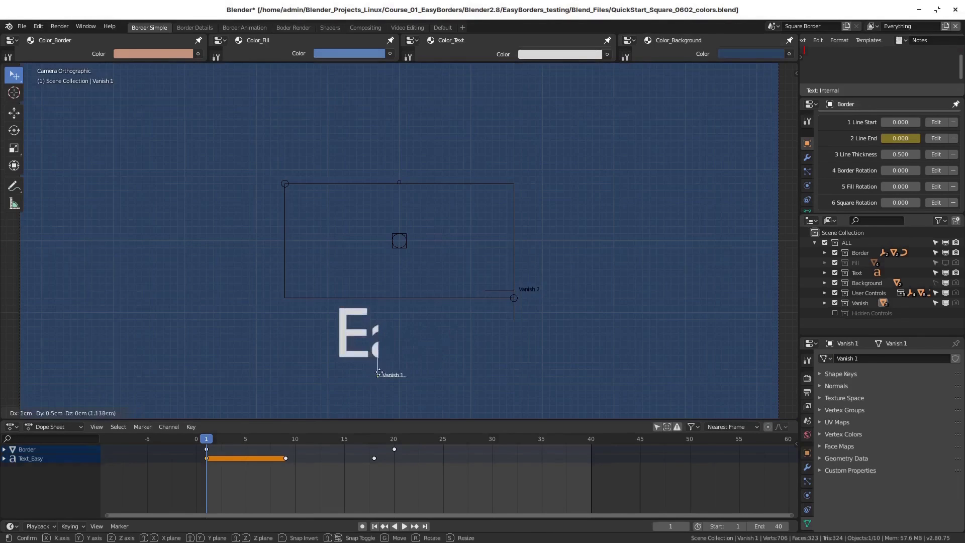
{"action": "left_click_drag", "start_coordinate": [373, 310], "coordinate": [279, 312]}
{"action": "key", "text": "space"}
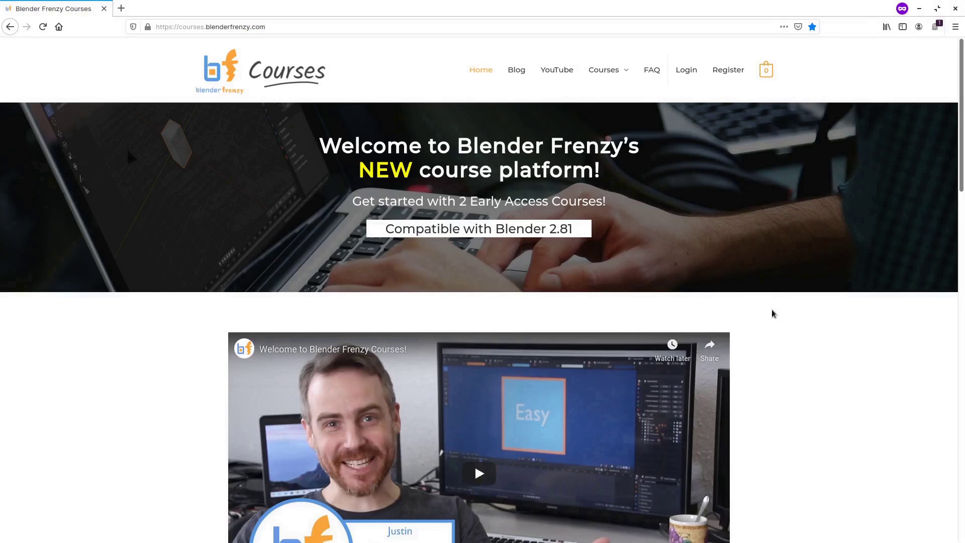
Open the Easy Borders course from the home page and scroll down its page.
{"action": "scroll", "coordinate": [771, 310], "scroll_direction": "down", "scroll_amount": 5}
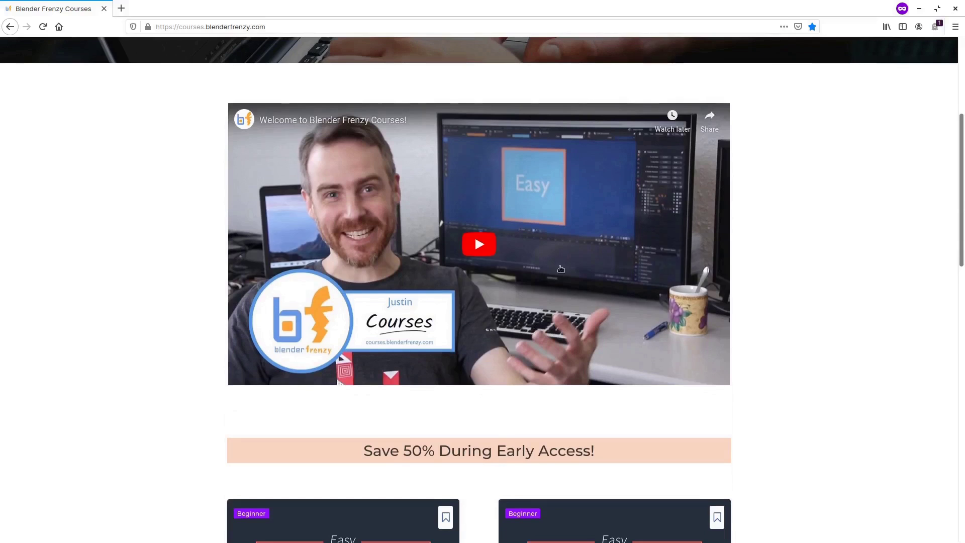
{"action": "scroll", "coordinate": [194, 340], "scroll_direction": "down", "scroll_amount": 7}
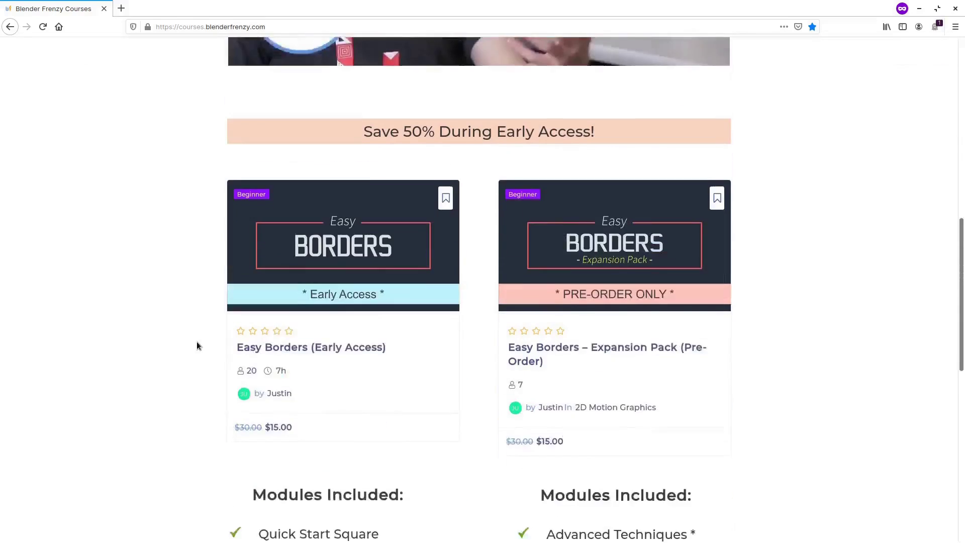
{"action": "scroll", "coordinate": [196, 339], "scroll_direction": "down", "scroll_amount": 2}
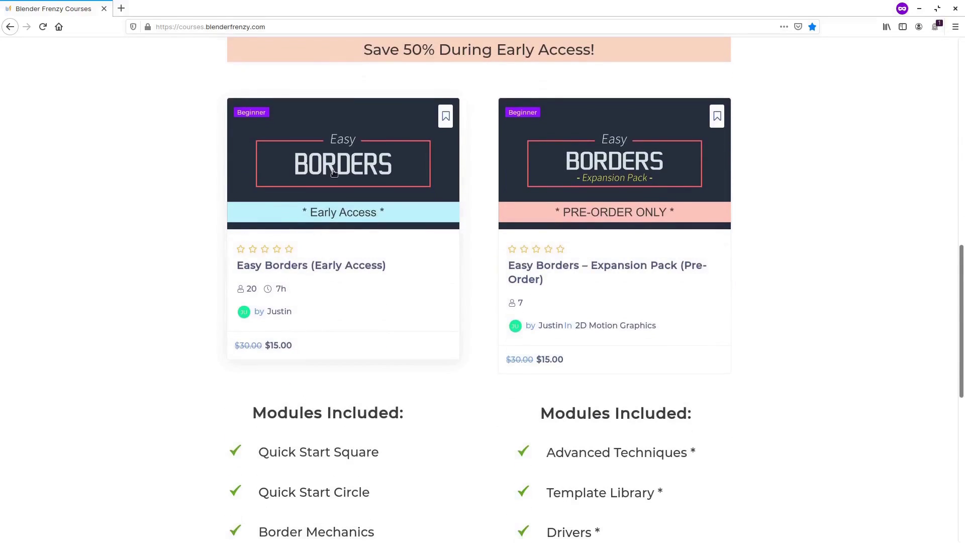
{"action": "left_click", "coordinate": [334, 173]}
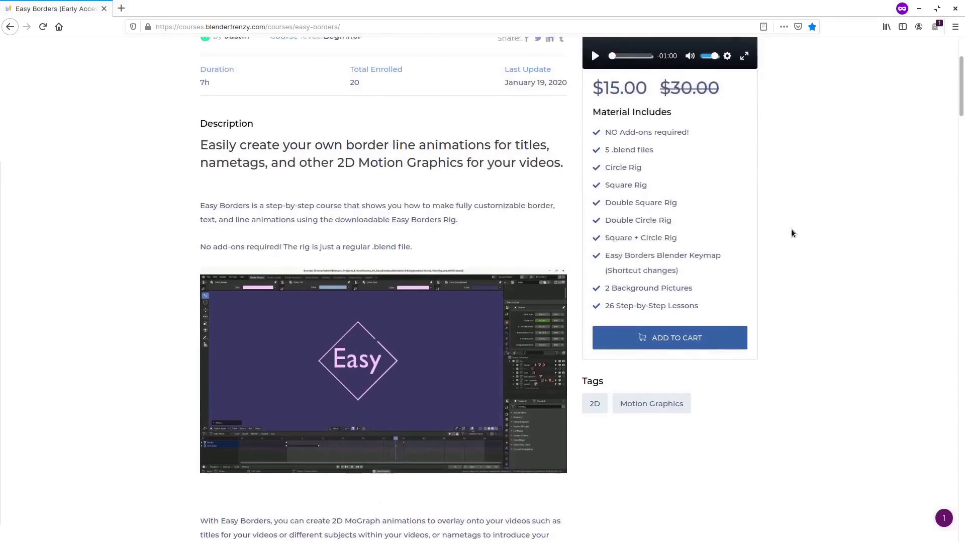
{"action": "scroll", "coordinate": [767, 234], "scroll_direction": "down", "scroll_amount": 8}
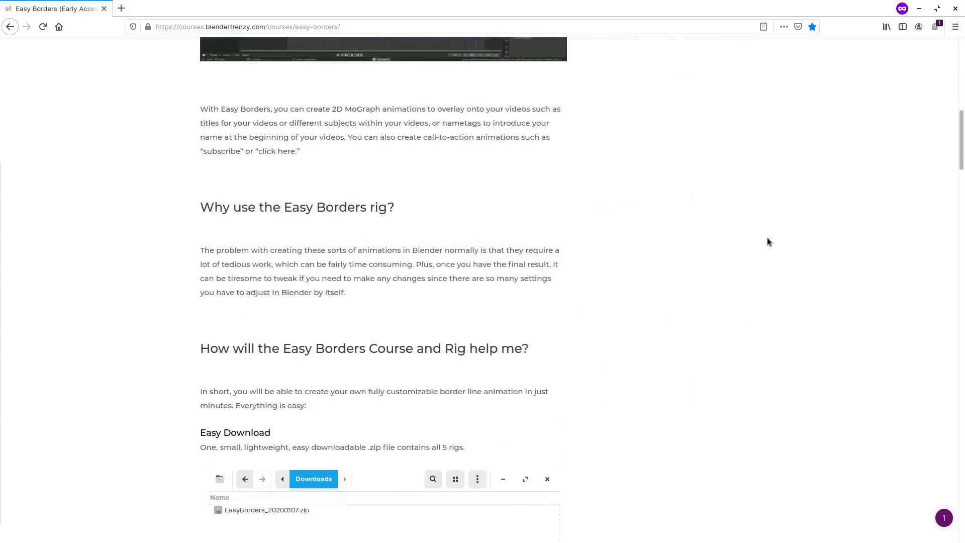
{"action": "scroll", "coordinate": [767, 241], "scroll_direction": "down", "scroll_amount": 8}
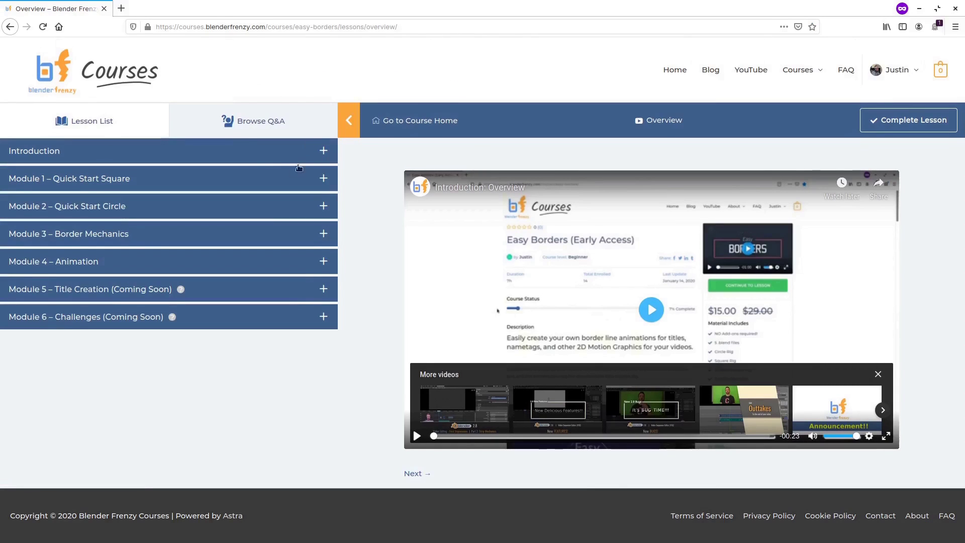
Expand the Introduction, Module 1 – Quick Start Square and Module 2 – Quick Start Circle lessons.
{"action": "left_click", "coordinate": [229, 156]}
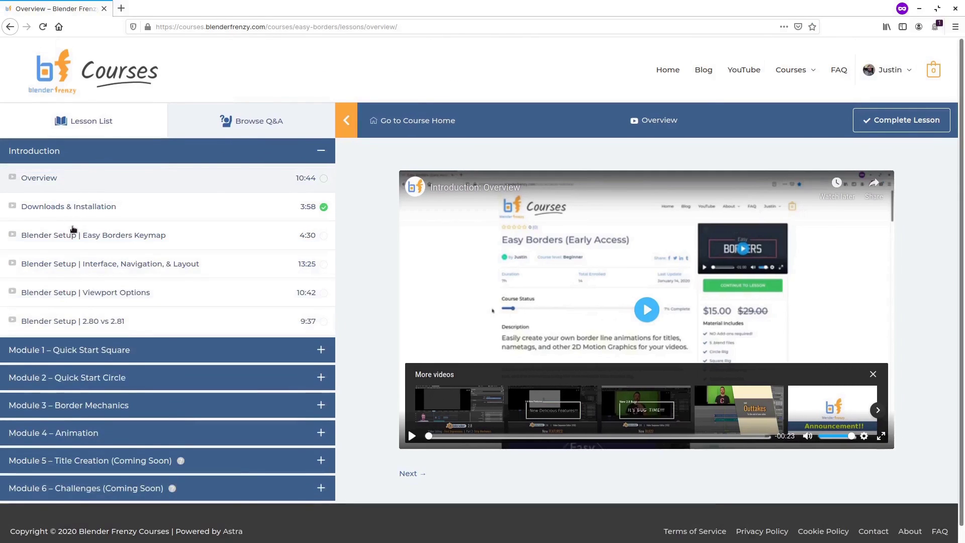
{"action": "left_click", "coordinate": [116, 352]}
{"action": "scroll", "coordinate": [119, 361], "scroll_direction": "down", "scroll_amount": 2}
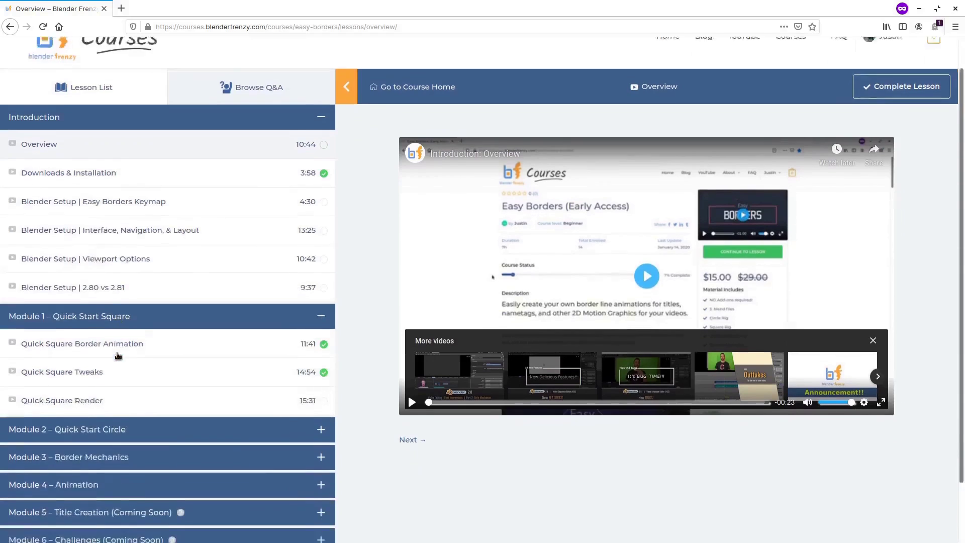
{"action": "left_click", "coordinate": [122, 362]}
{"action": "scroll", "coordinate": [125, 351], "scroll_direction": "down", "scroll_amount": 2}
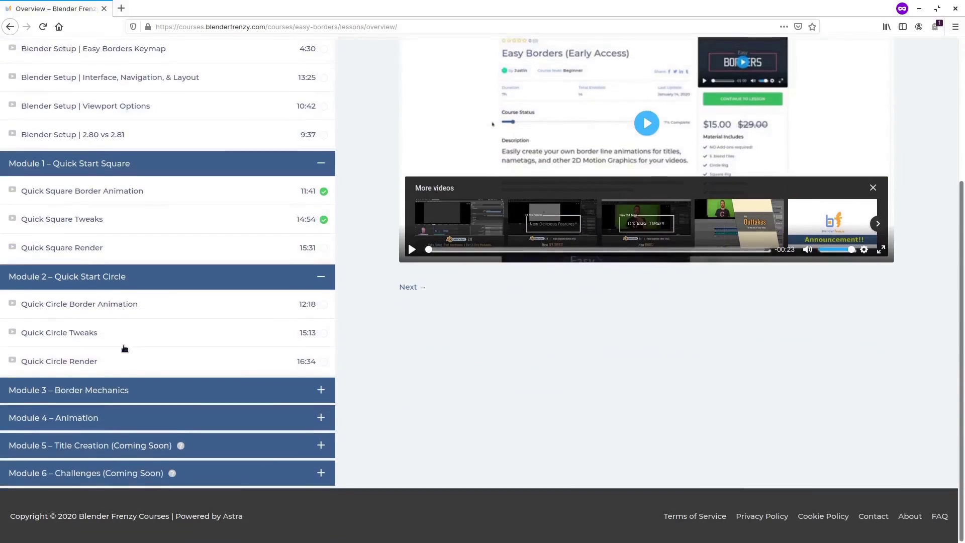
Expand Module 4 – Animation and Module 3 – Border Mechanics, then go back to Home.
{"action": "left_click", "coordinate": [113, 425]}
{"action": "scroll", "coordinate": [98, 402], "scroll_direction": "down", "scroll_amount": 3}
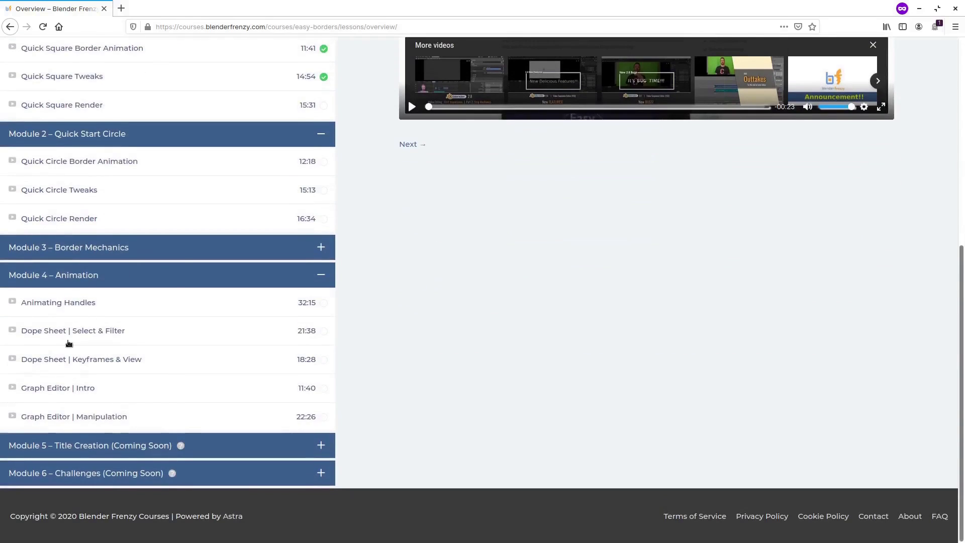
{"action": "left_click", "coordinate": [158, 252]}
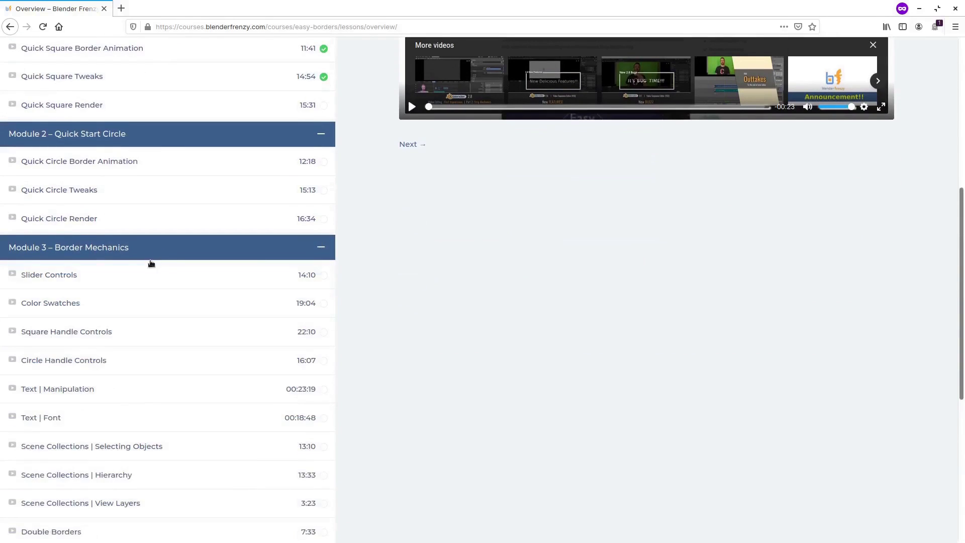
{"action": "scroll", "coordinate": [151, 267], "scroll_direction": "down", "scroll_amount": 3}
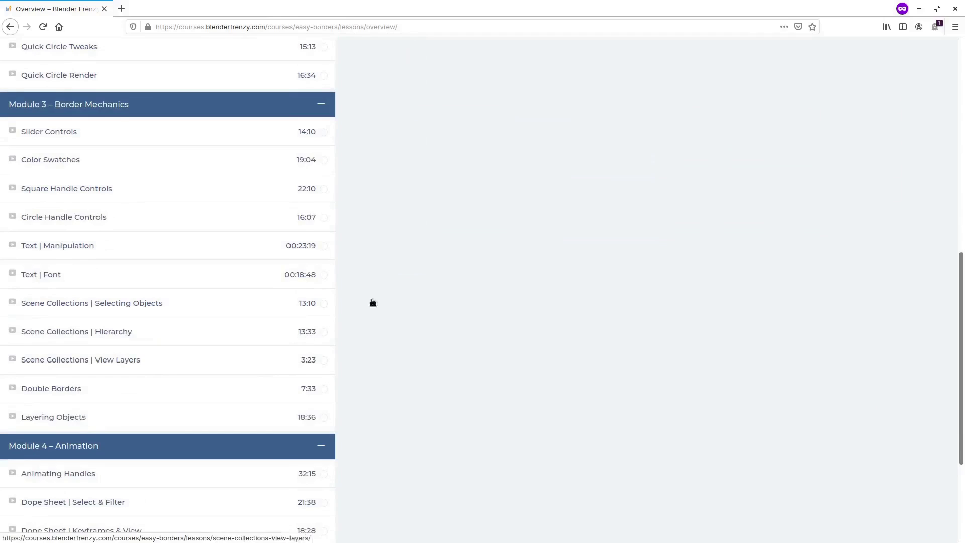
{"action": "scroll", "coordinate": [373, 301], "scroll_direction": "up", "scroll_amount": 10}
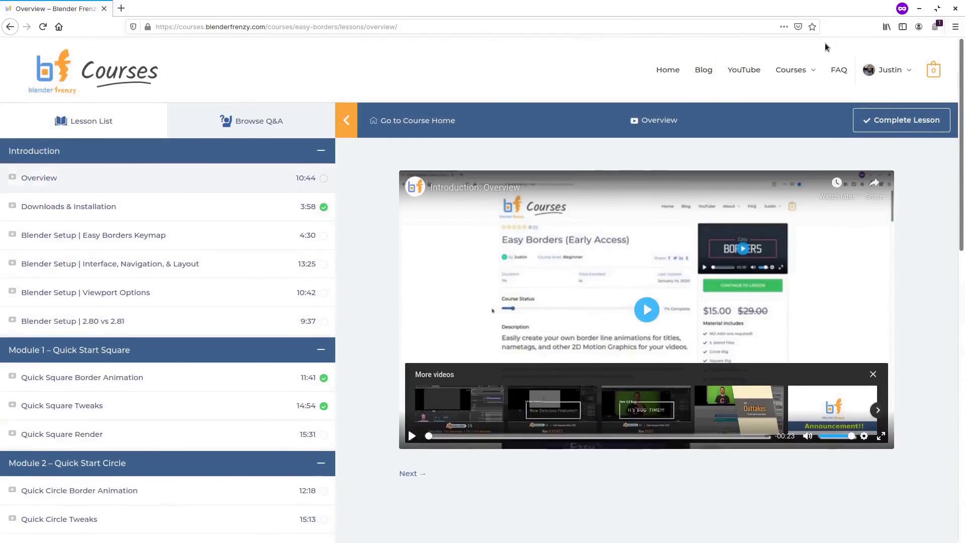
{"action": "left_click", "coordinate": [10, 27]}
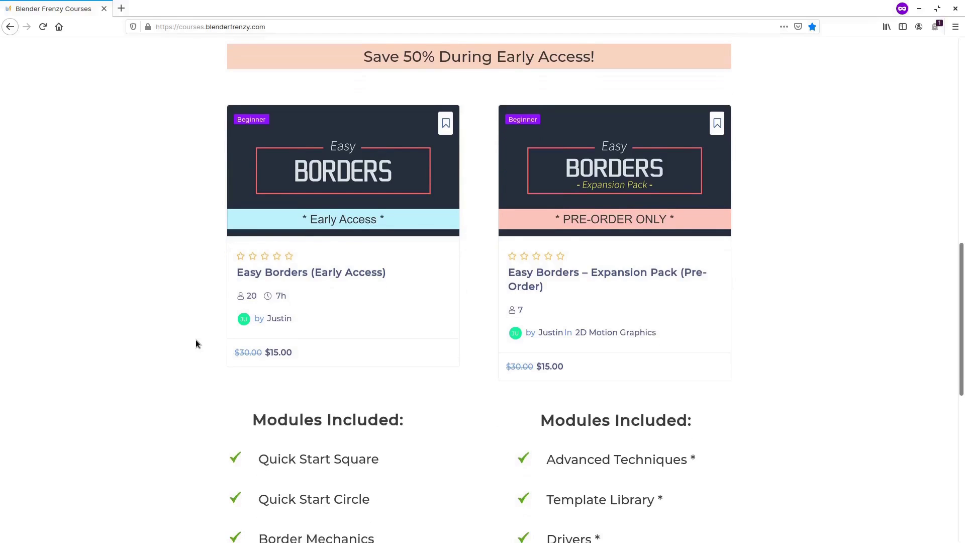
Add the Easy Borders course to the cart, view the new-account registration form, then return Home.
{"action": "scroll", "coordinate": [195, 339], "scroll_direction": "down", "scroll_amount": 1}
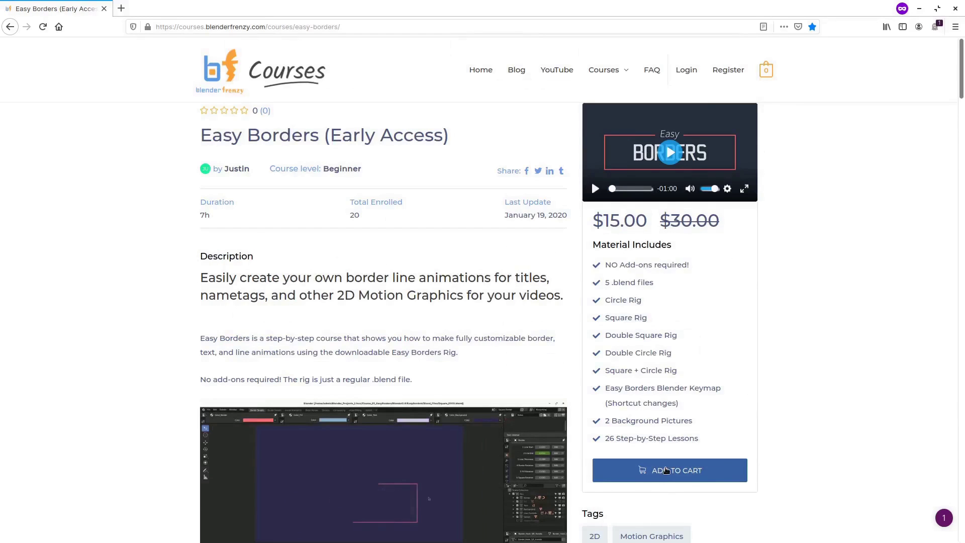
{"action": "left_click", "coordinate": [666, 470]}
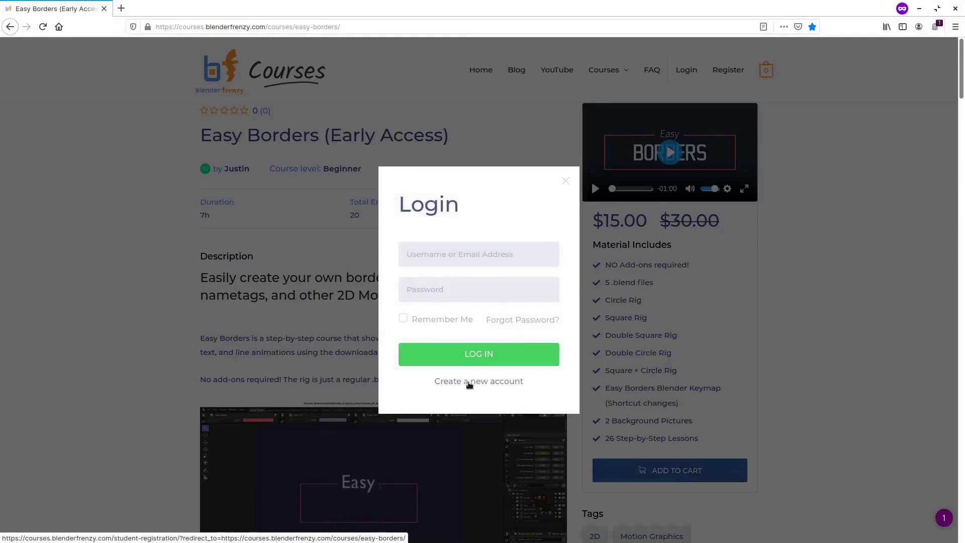
{"action": "left_click", "coordinate": [469, 384]}
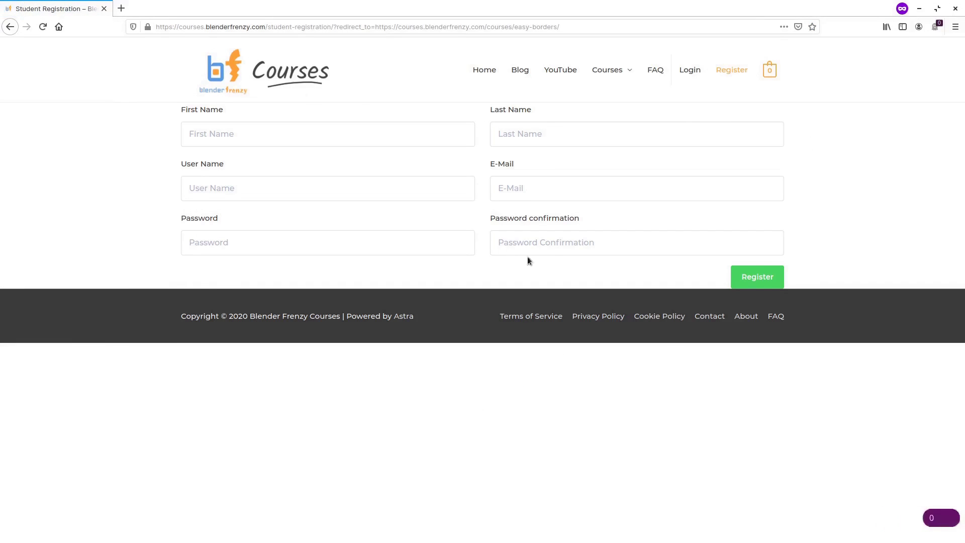
{"action": "left_click", "coordinate": [756, 279]}
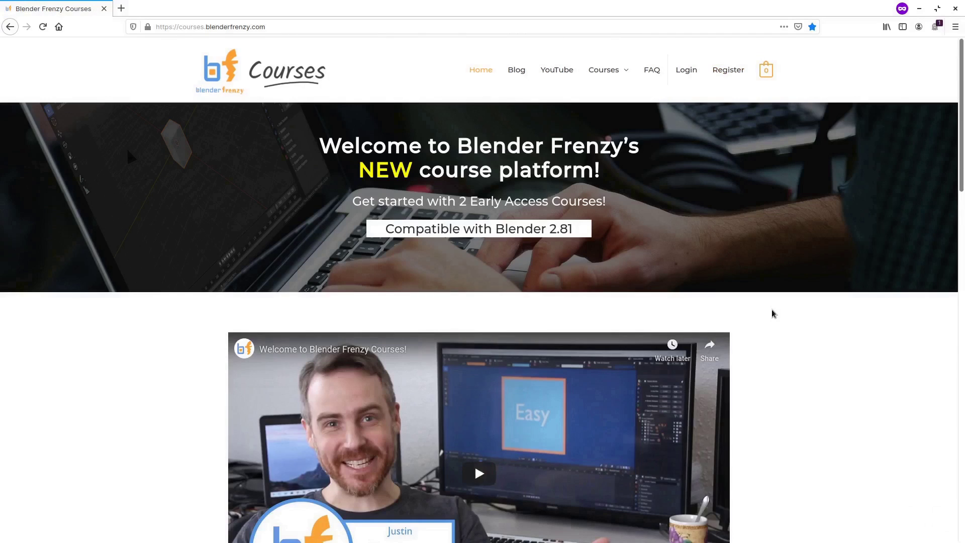